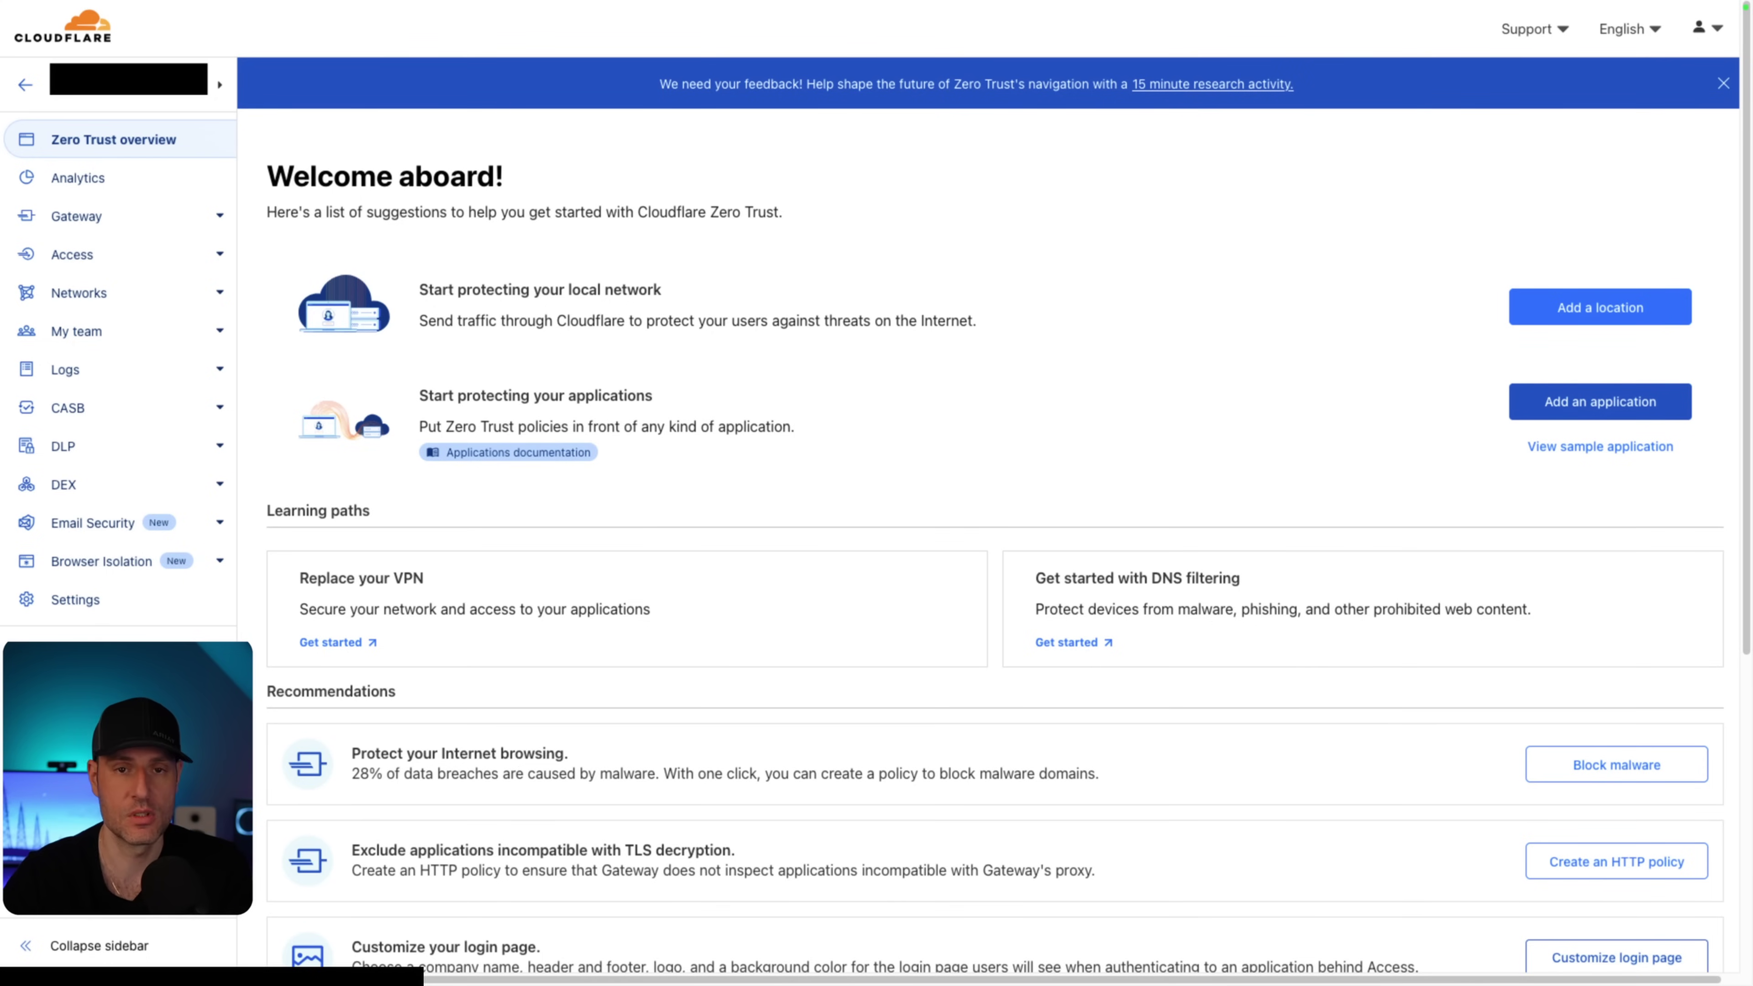
- Create a Cloudflared tunnel named Docker under the Zero Trust networks and choose Docker as its connector environment
left_click(117, 298)
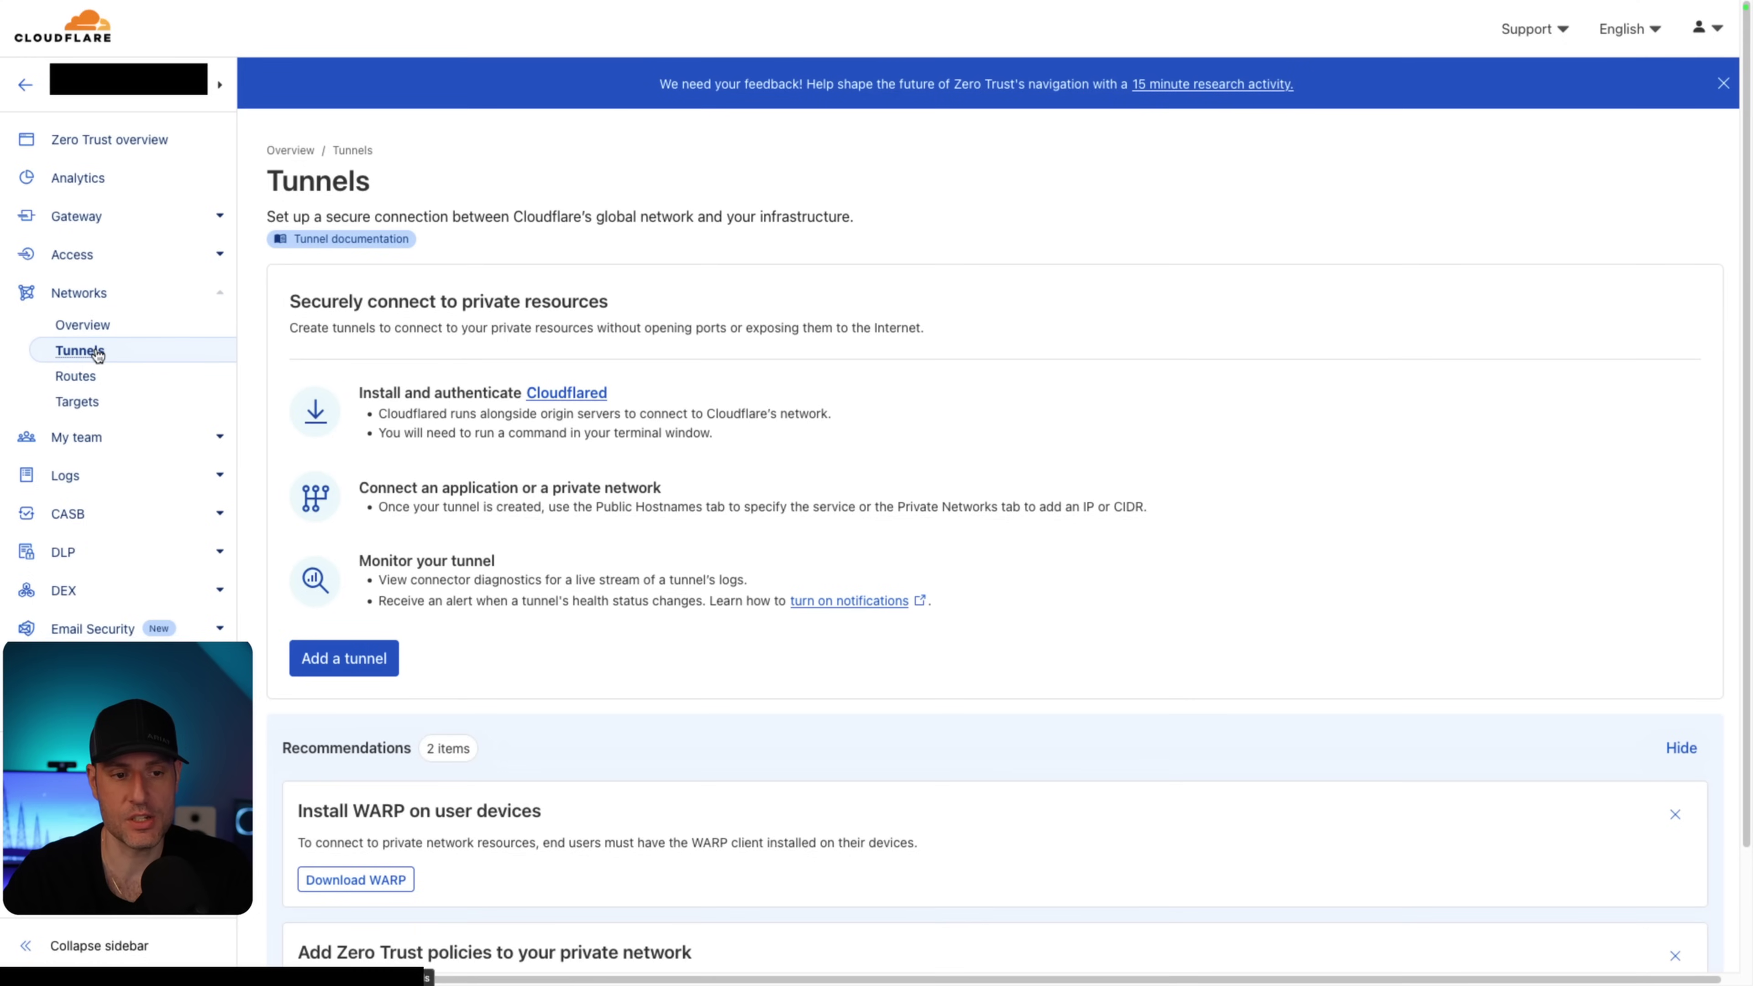
left_click(392, 658)
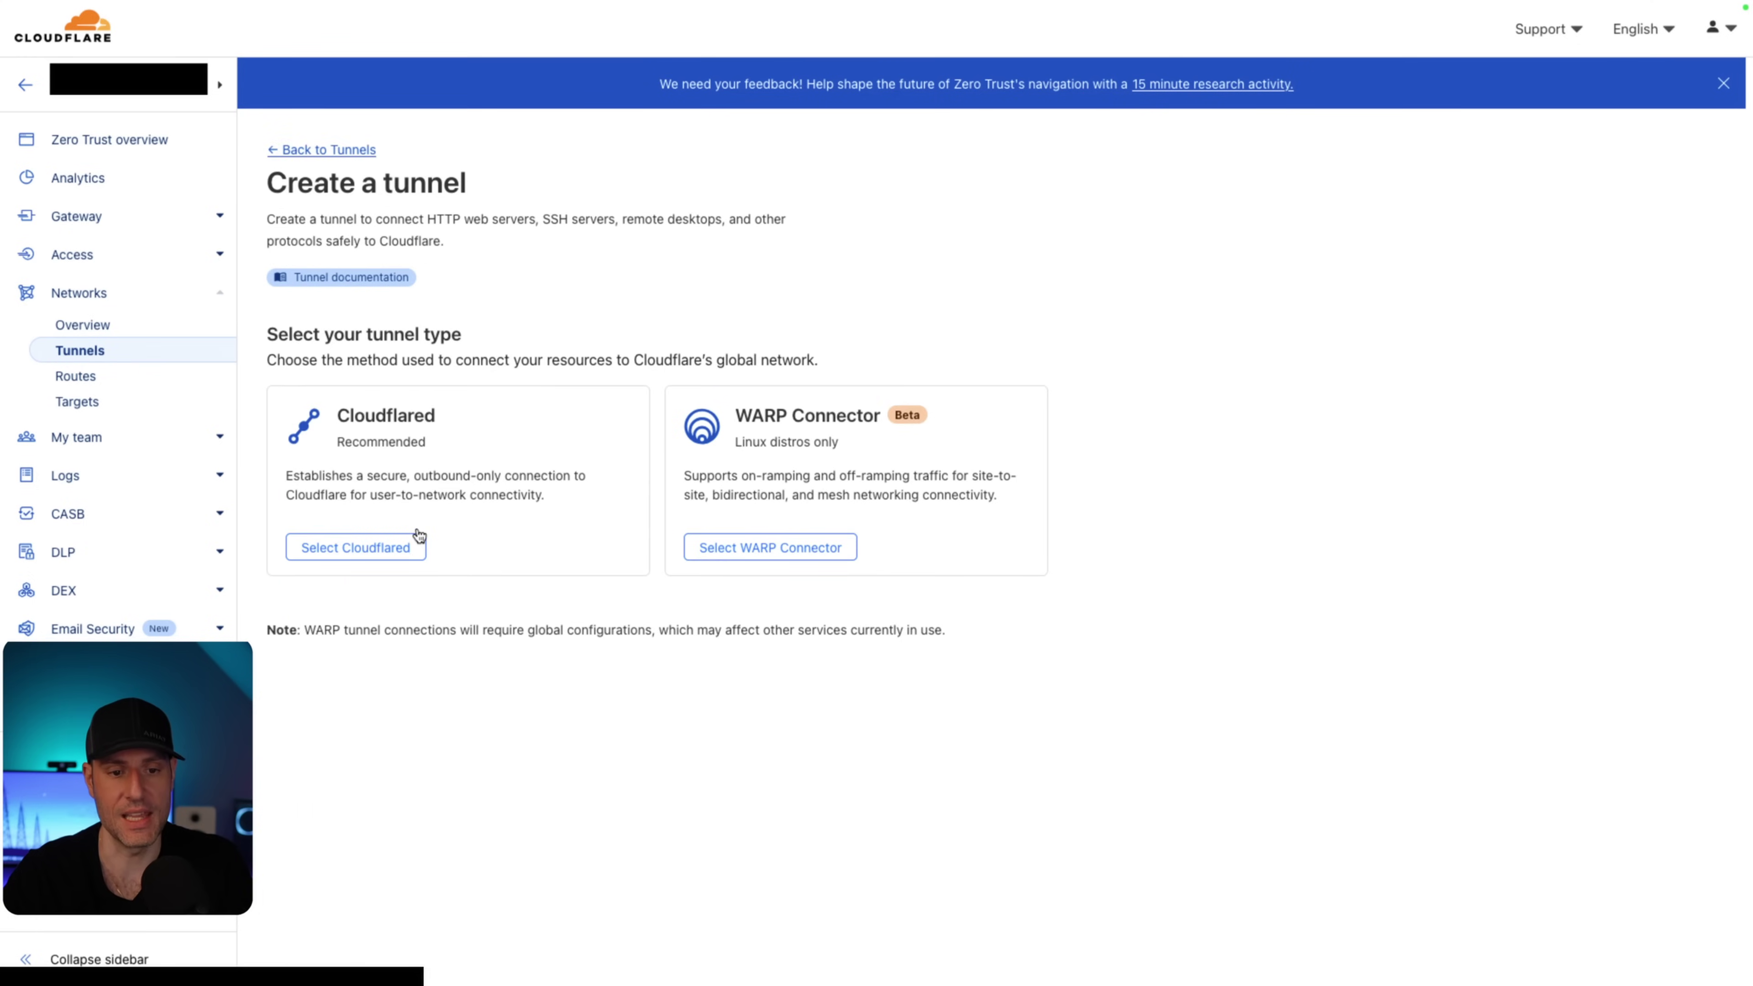
left_click(351, 549)
type("Docker")
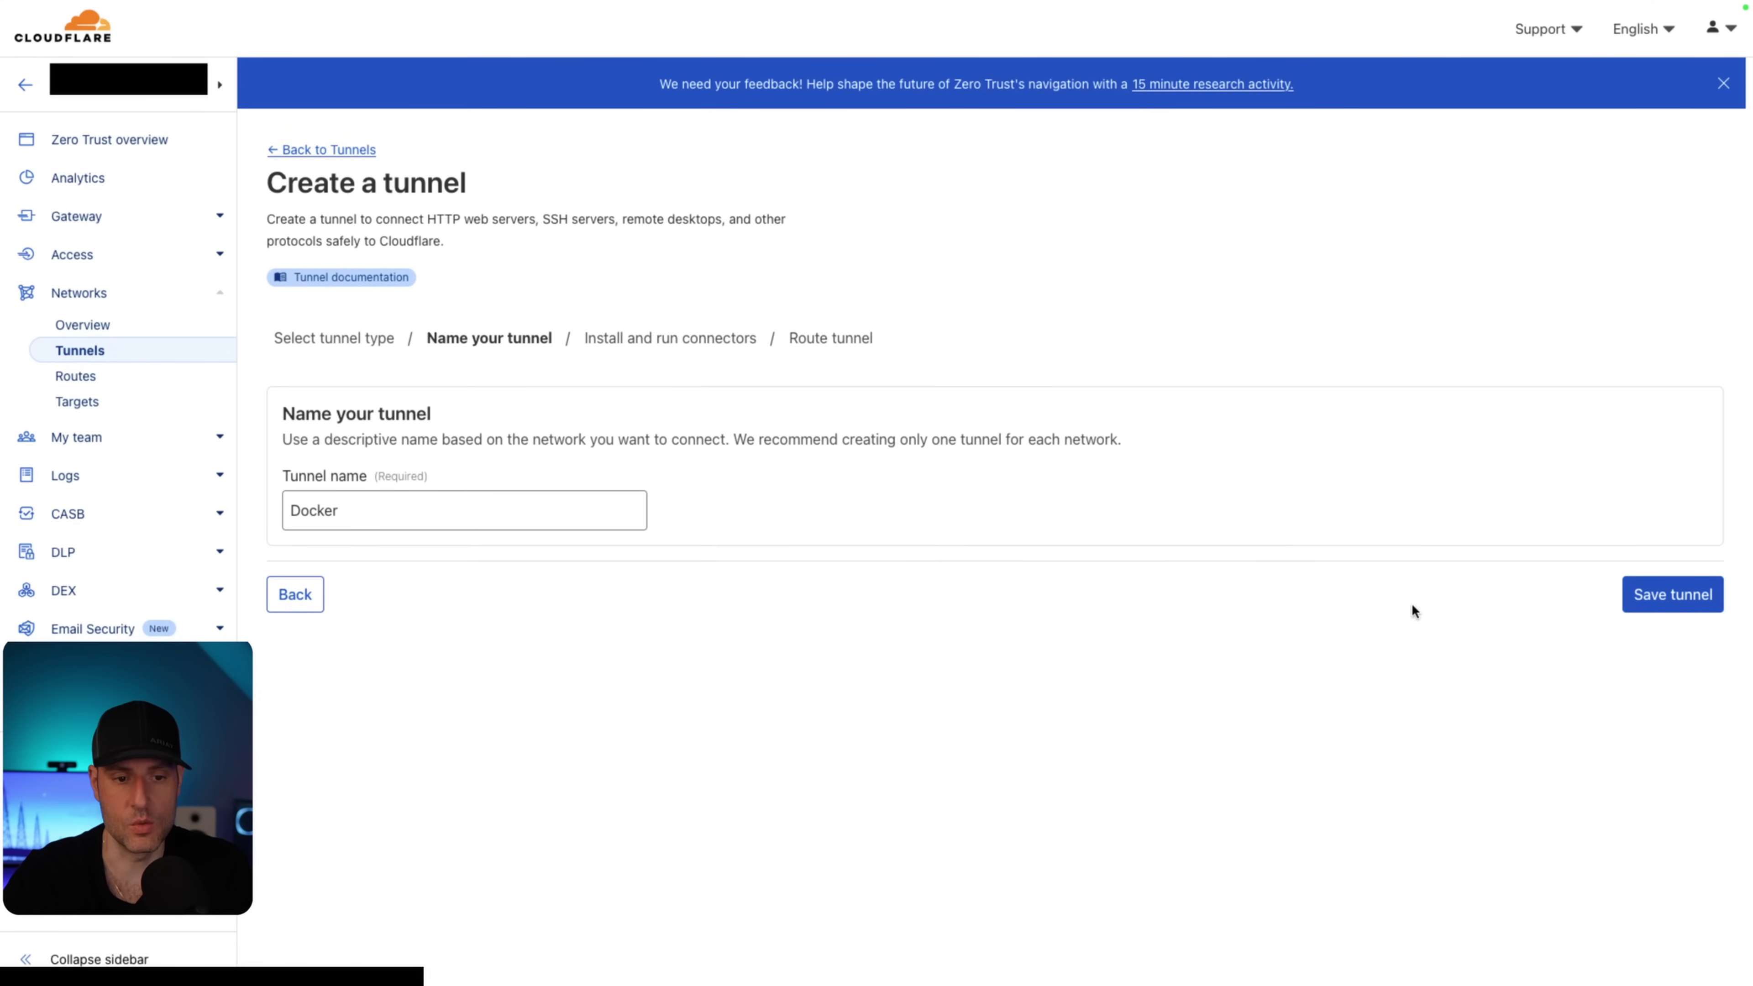
left_click(1659, 604)
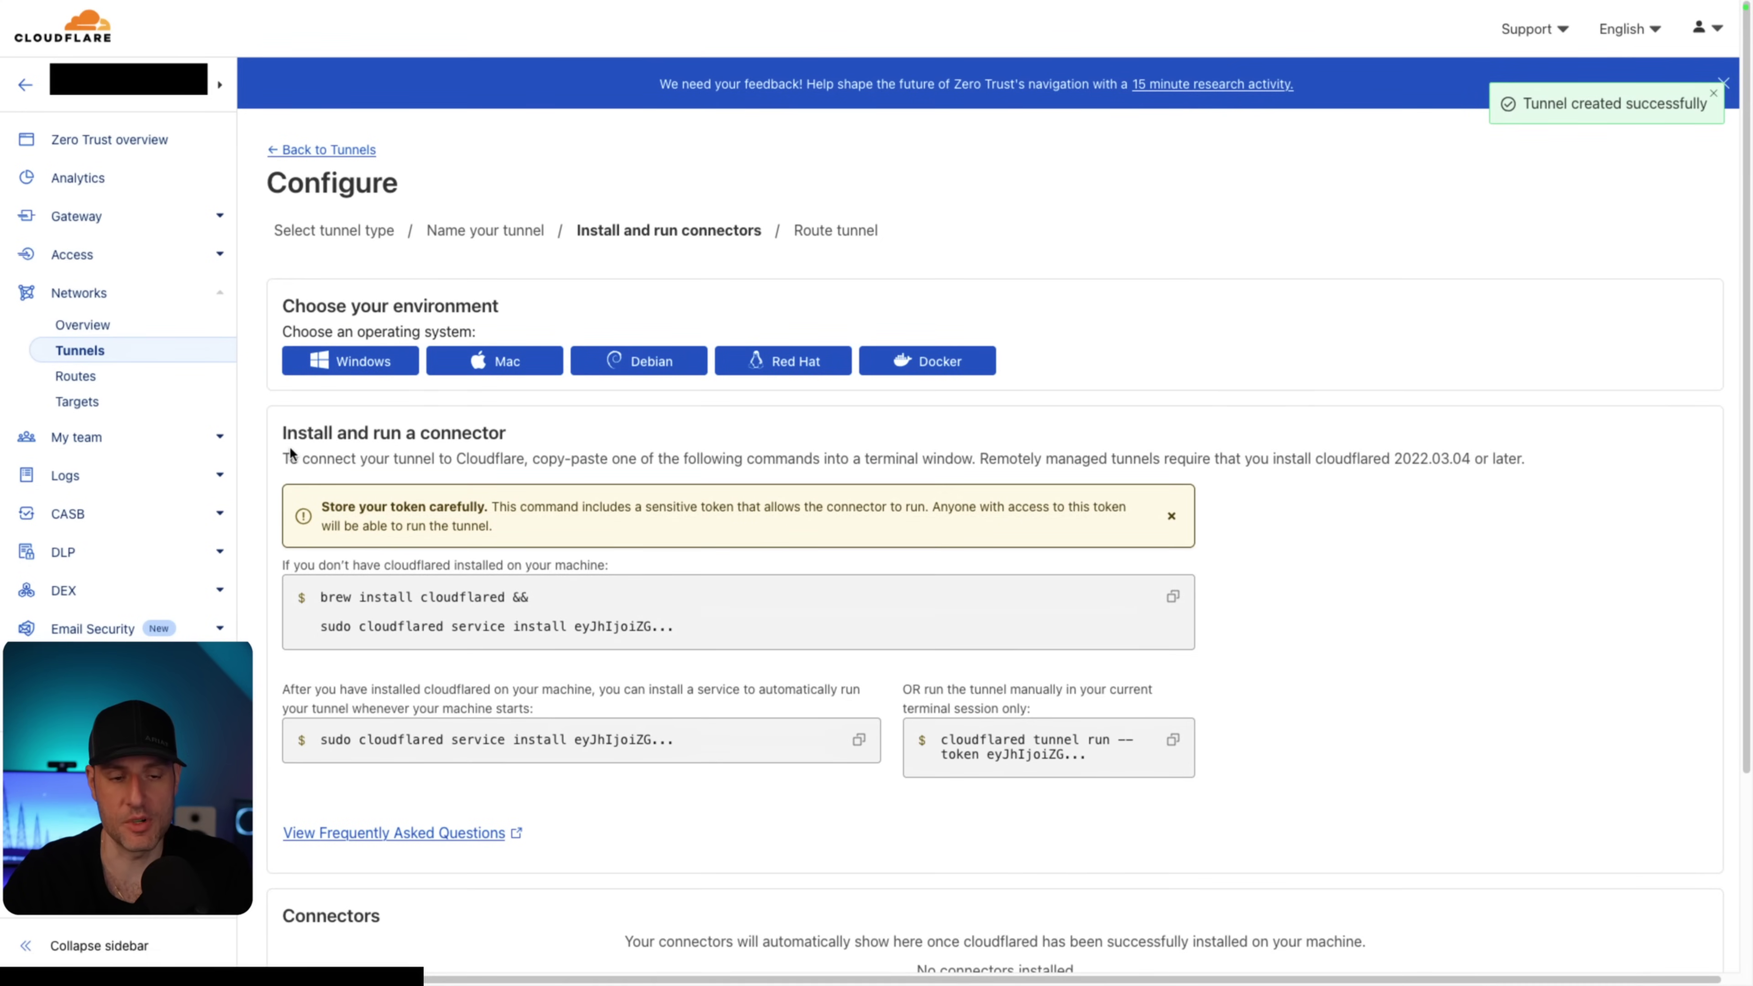
left_click(942, 373)
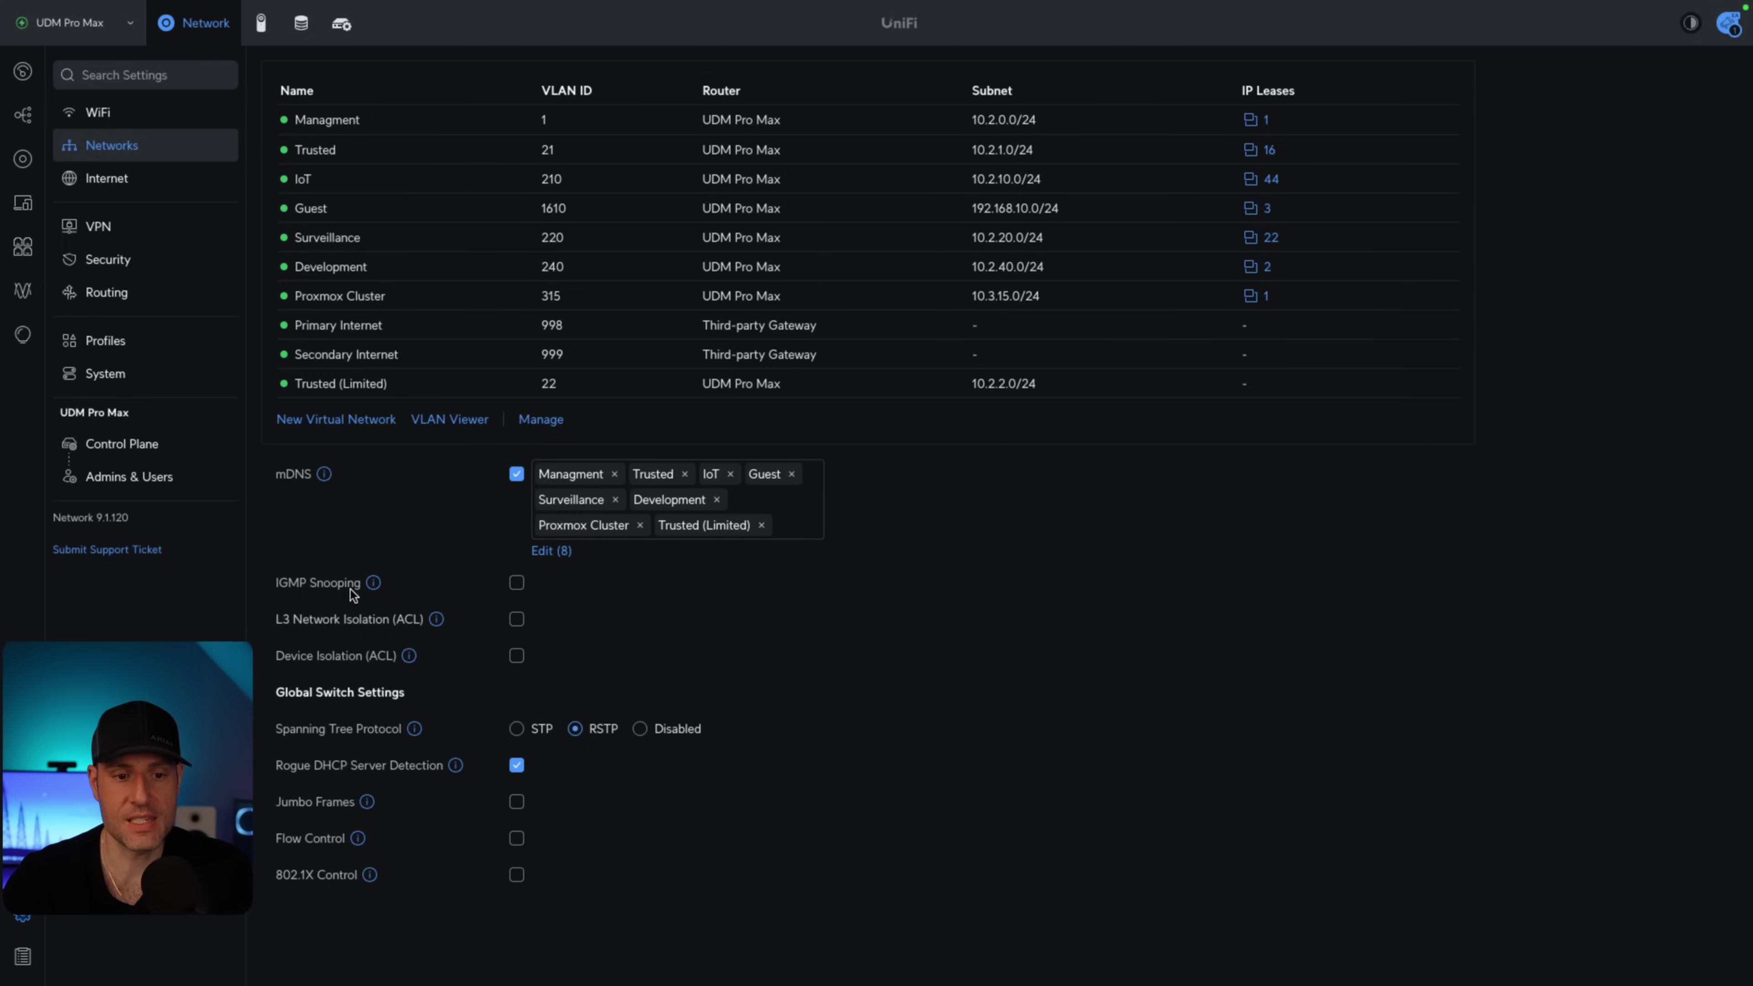
- Add a virtual network named Cloudflare in UniFi with its advanced settings set to Manual
left_click(349, 419)
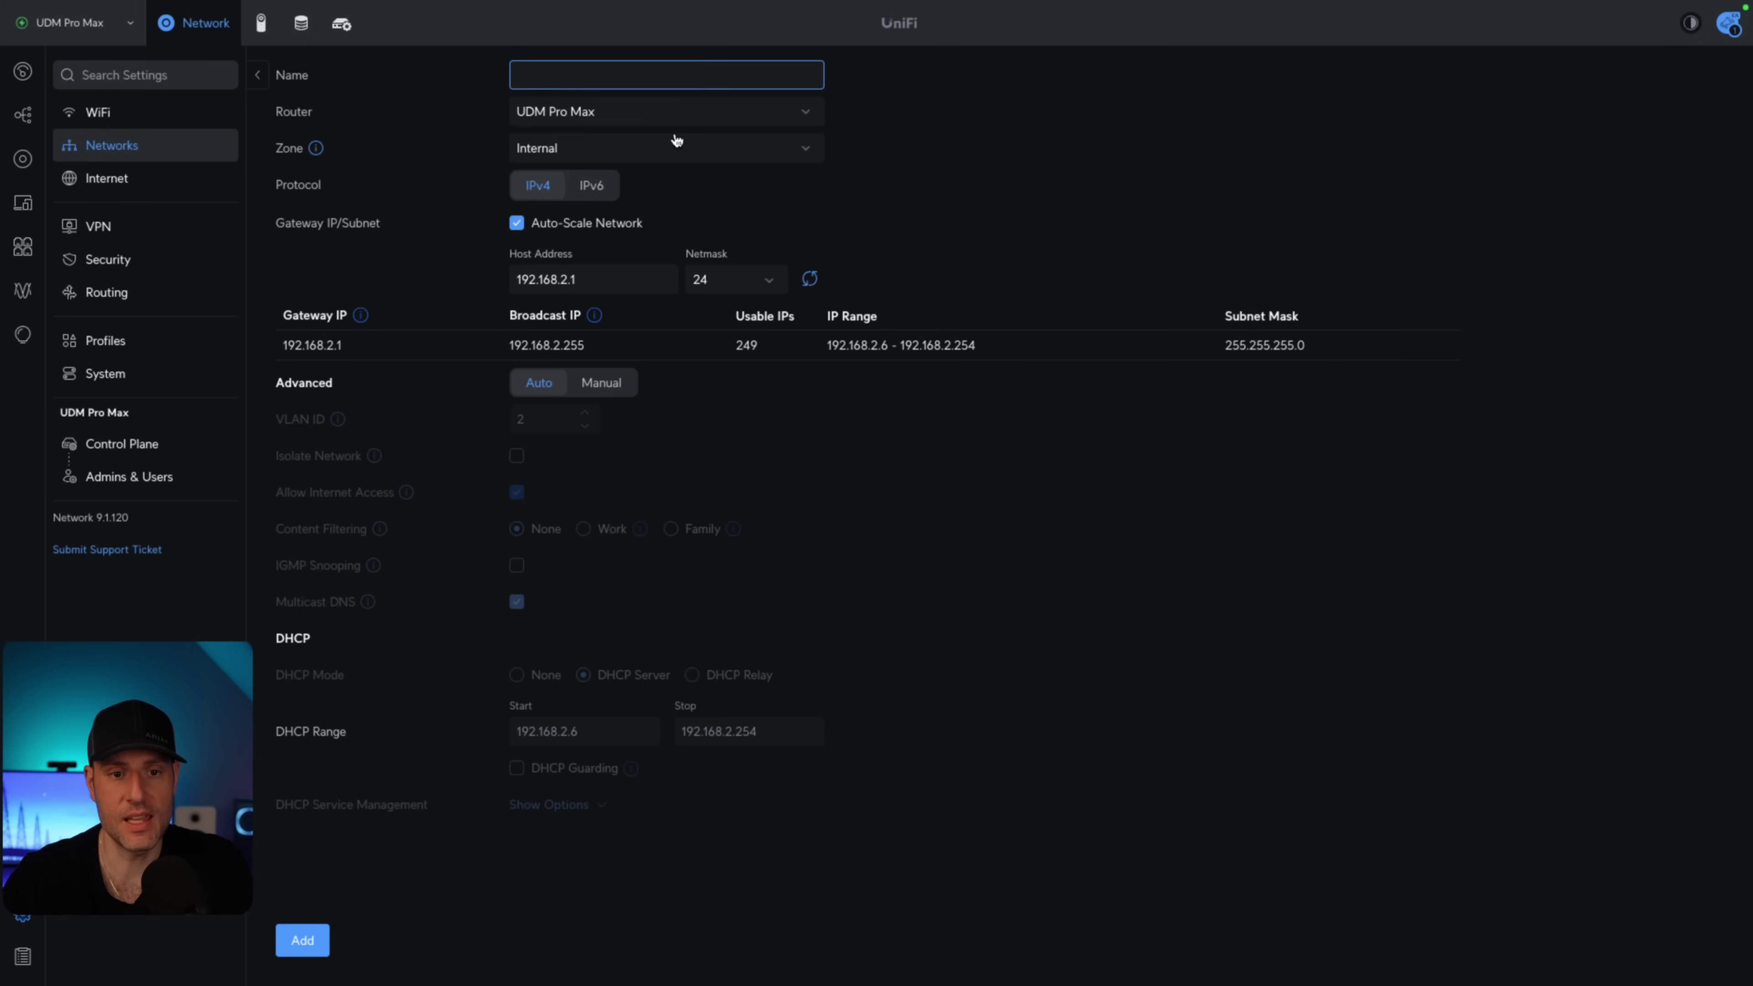
type("Cloudflare")
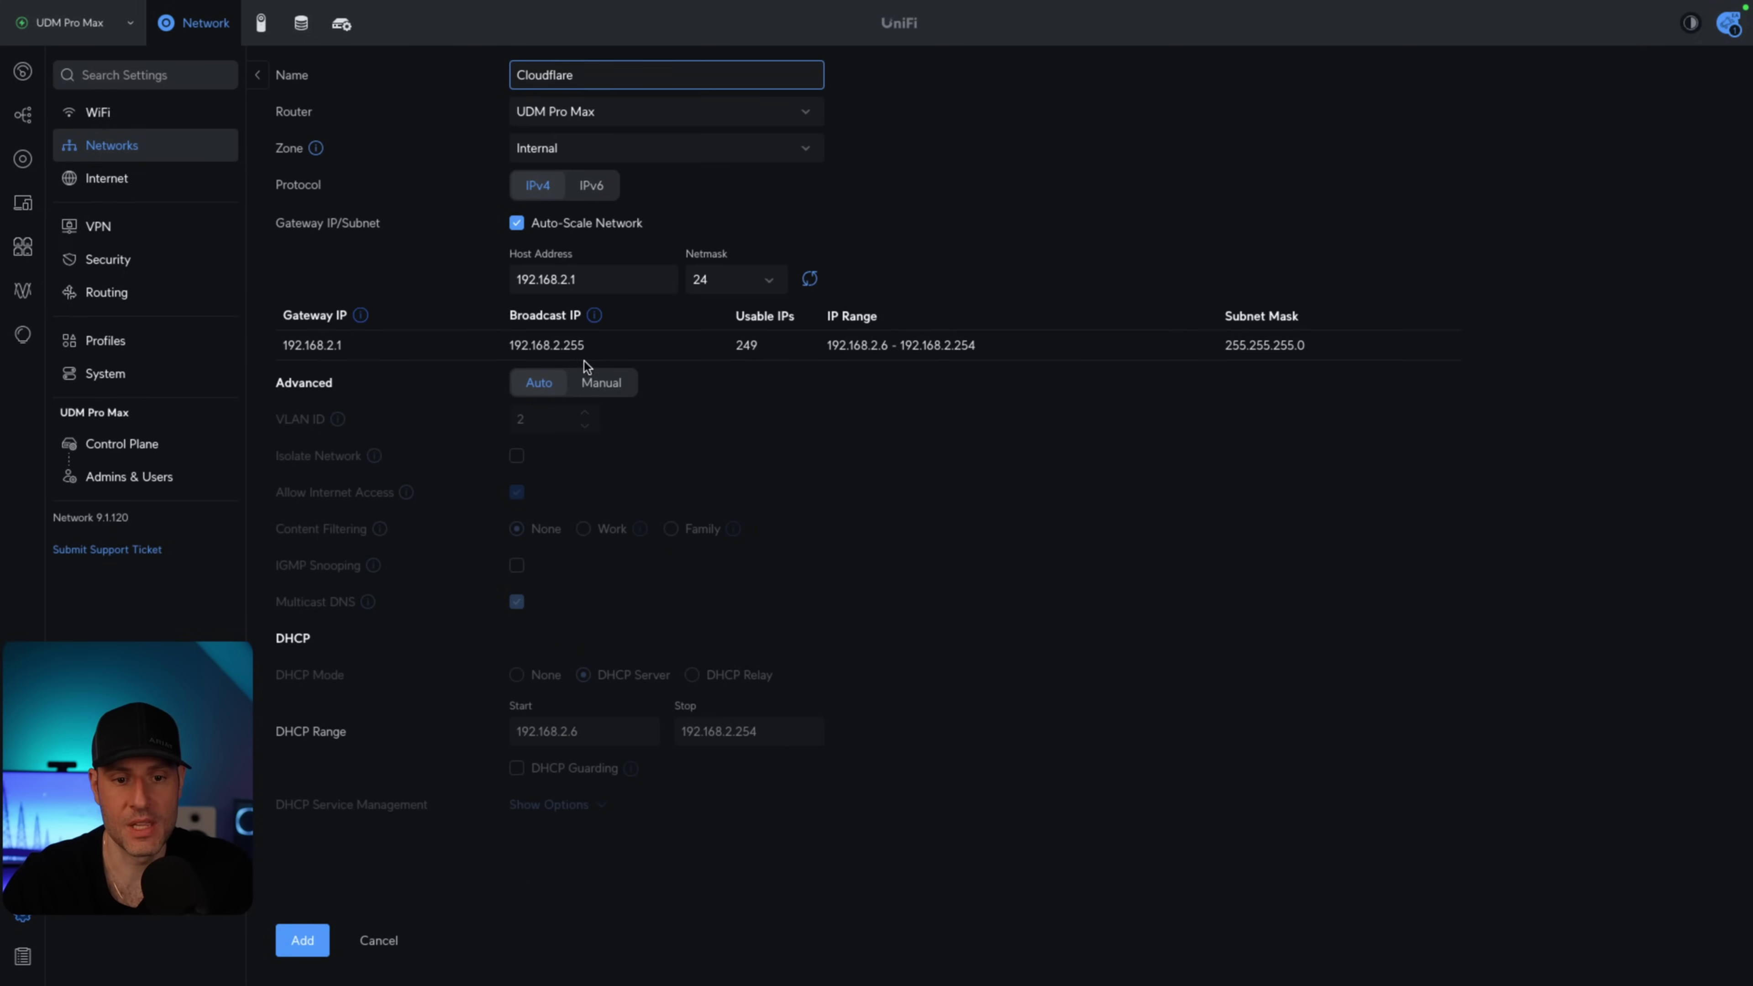
left_click(586, 384)
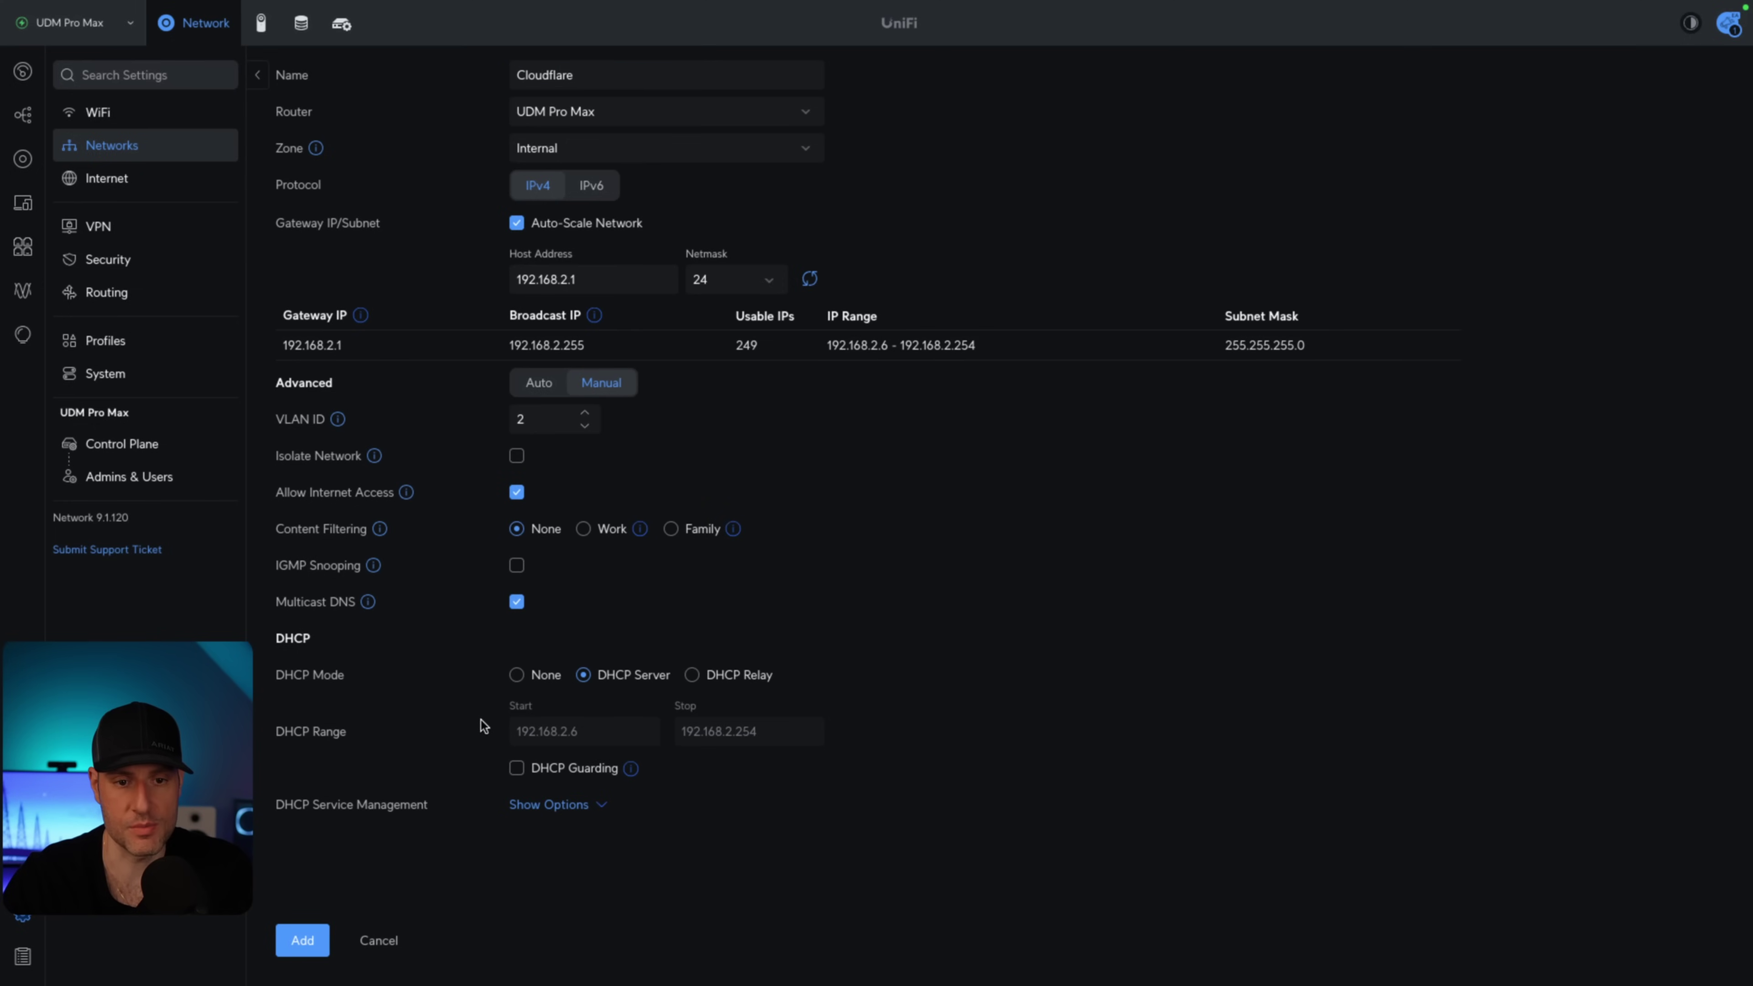
left_click(310, 946)
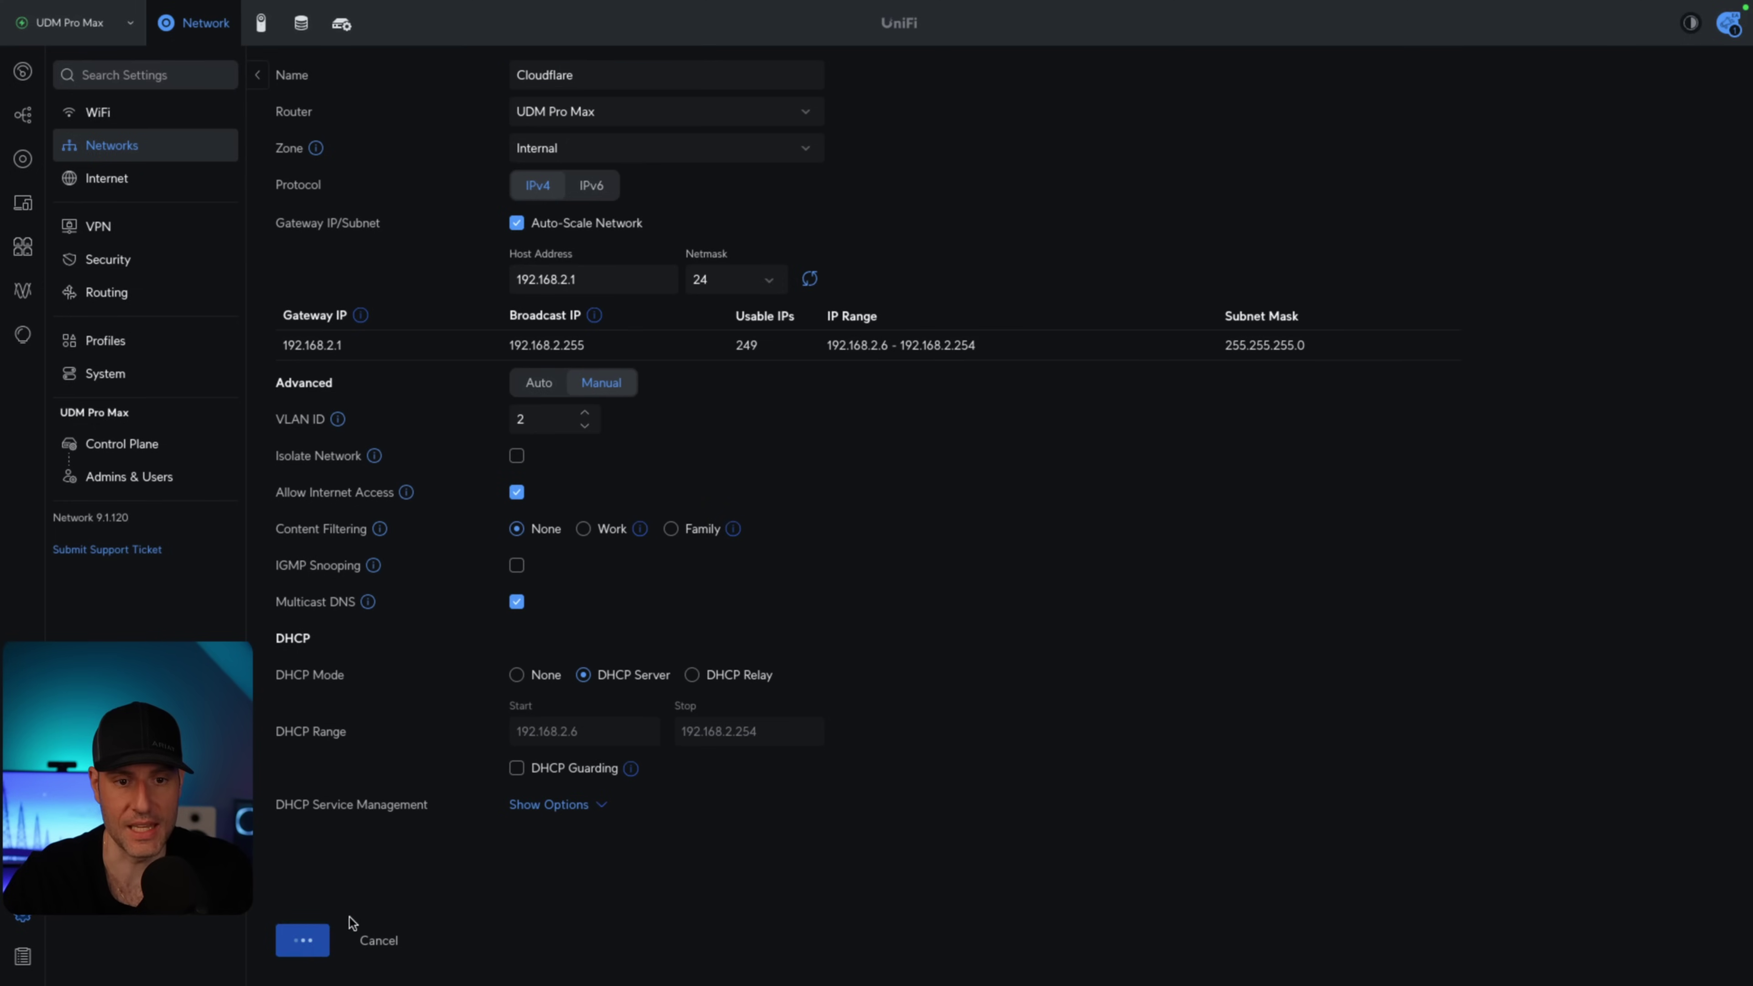
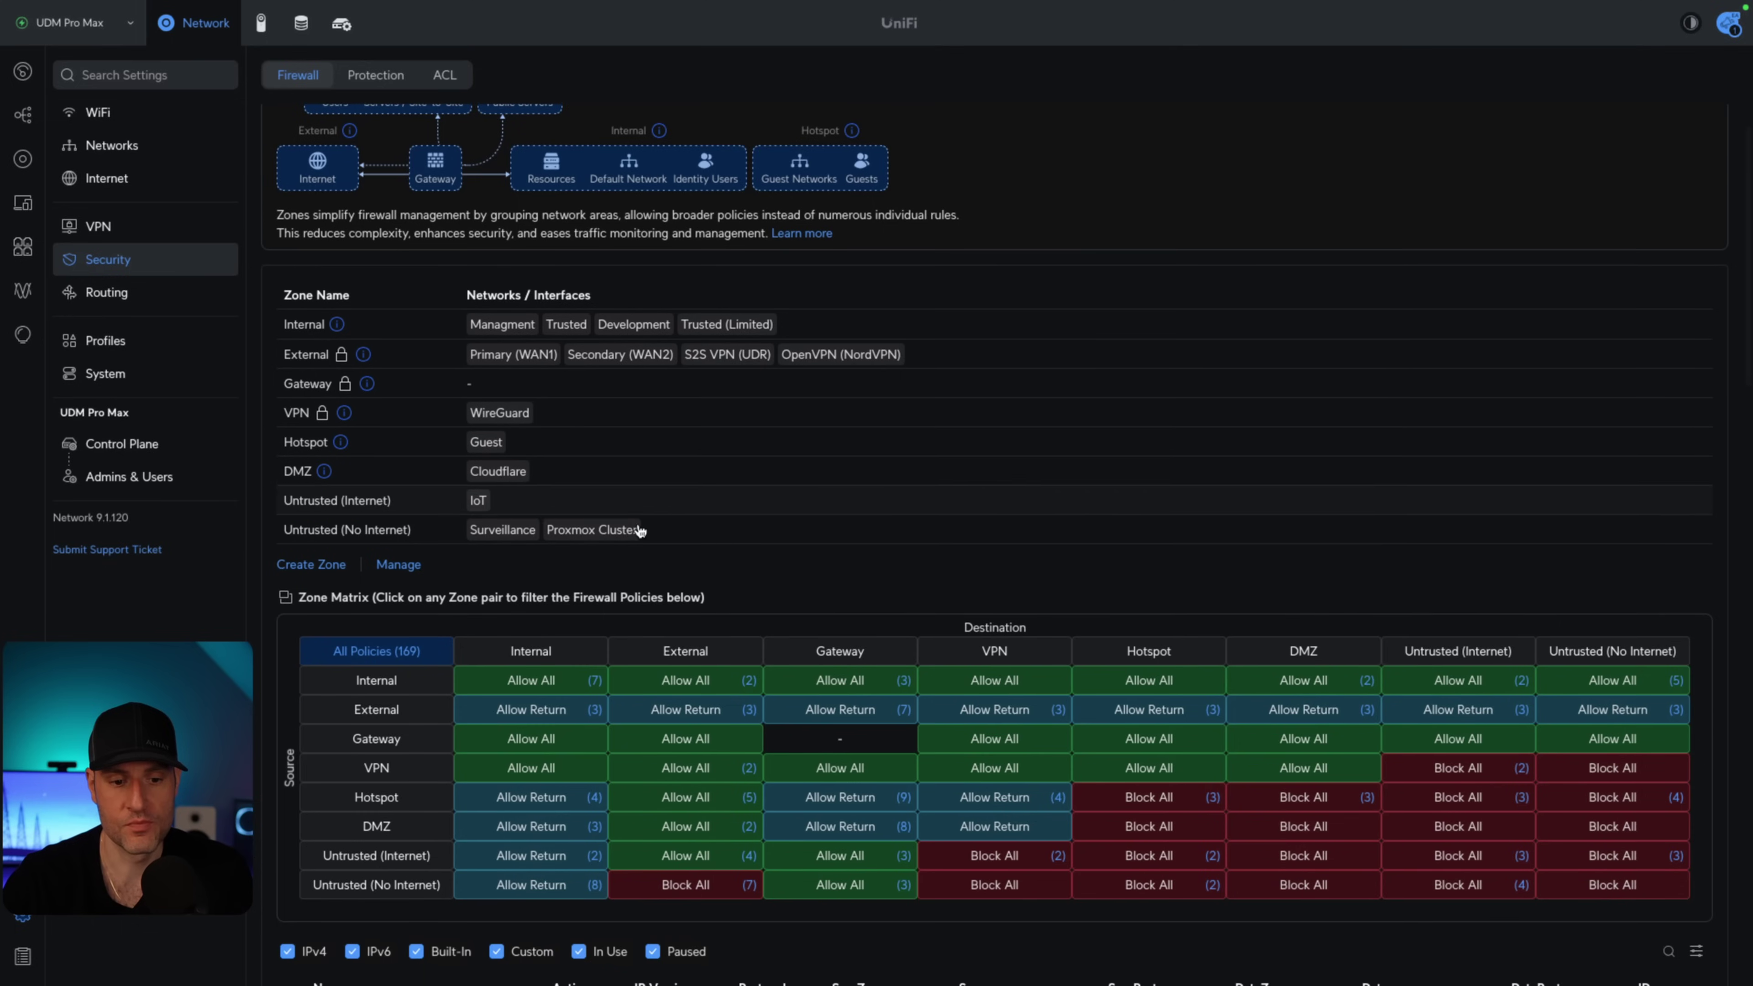
- Filter the UniFi firewall policies to the DMZ-to-Internal zone pair
left_click(515, 837)
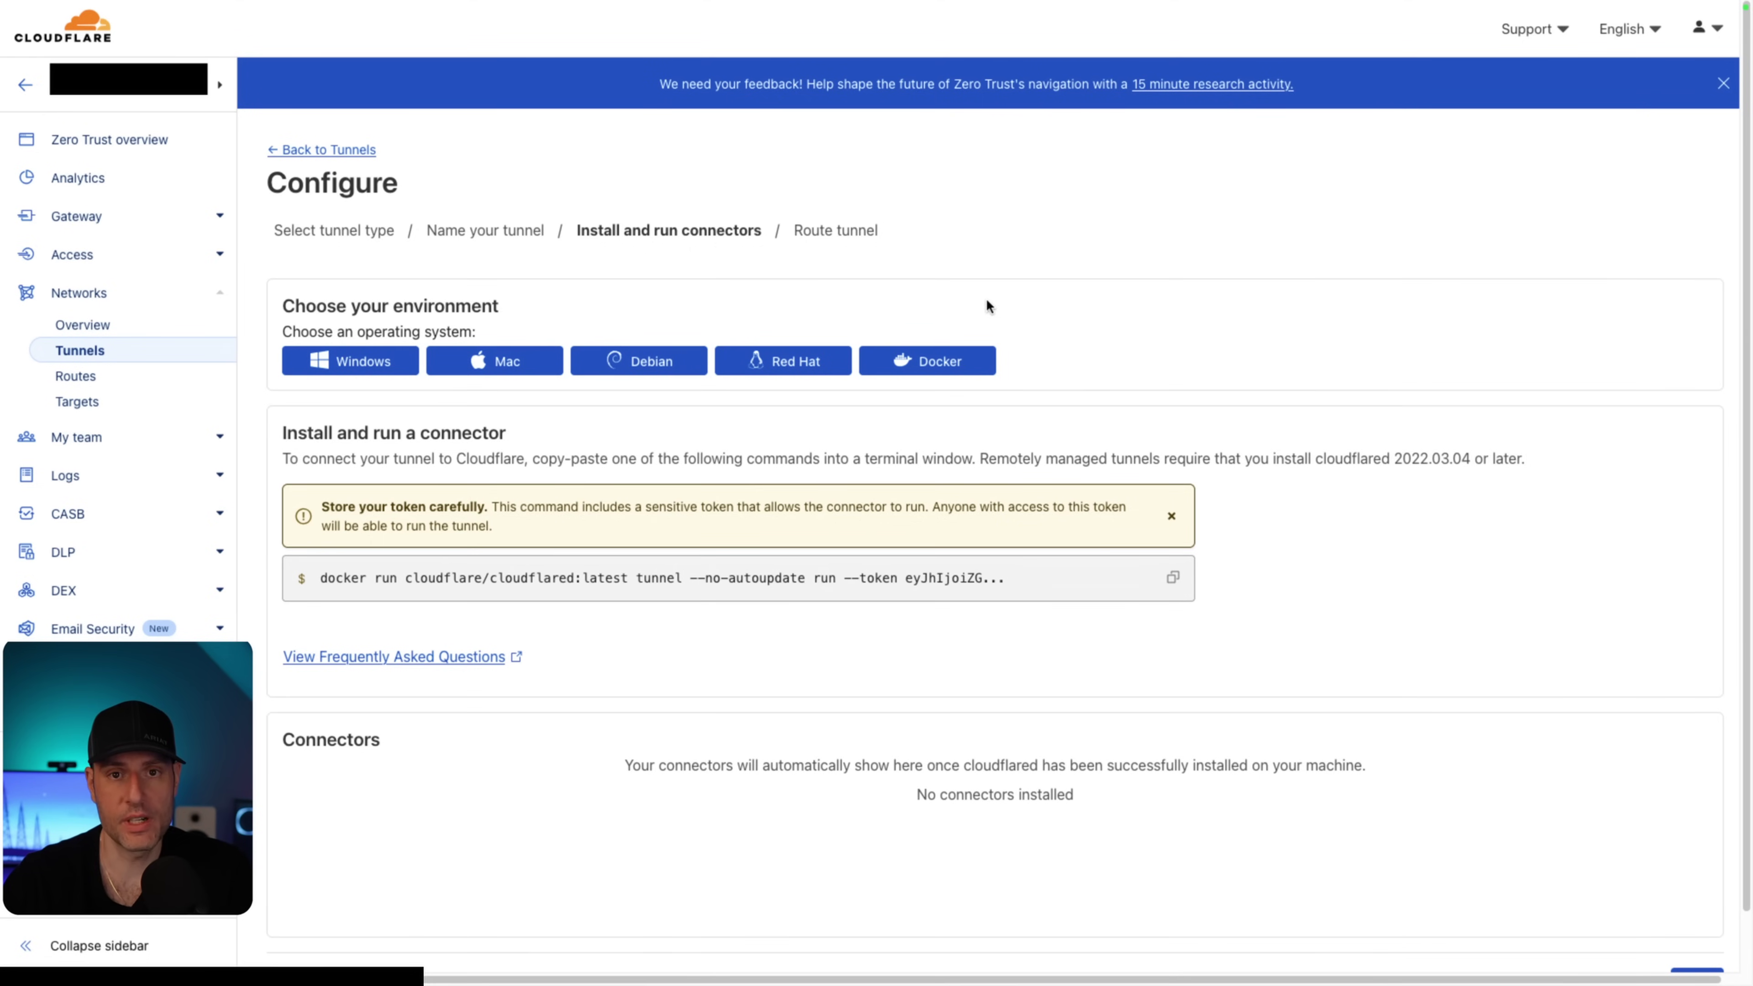
- Copy the tunnel's Docker command with its token and run it in Terminal with sudo and --restart=always, entering the sudo password
left_click(1172, 577)
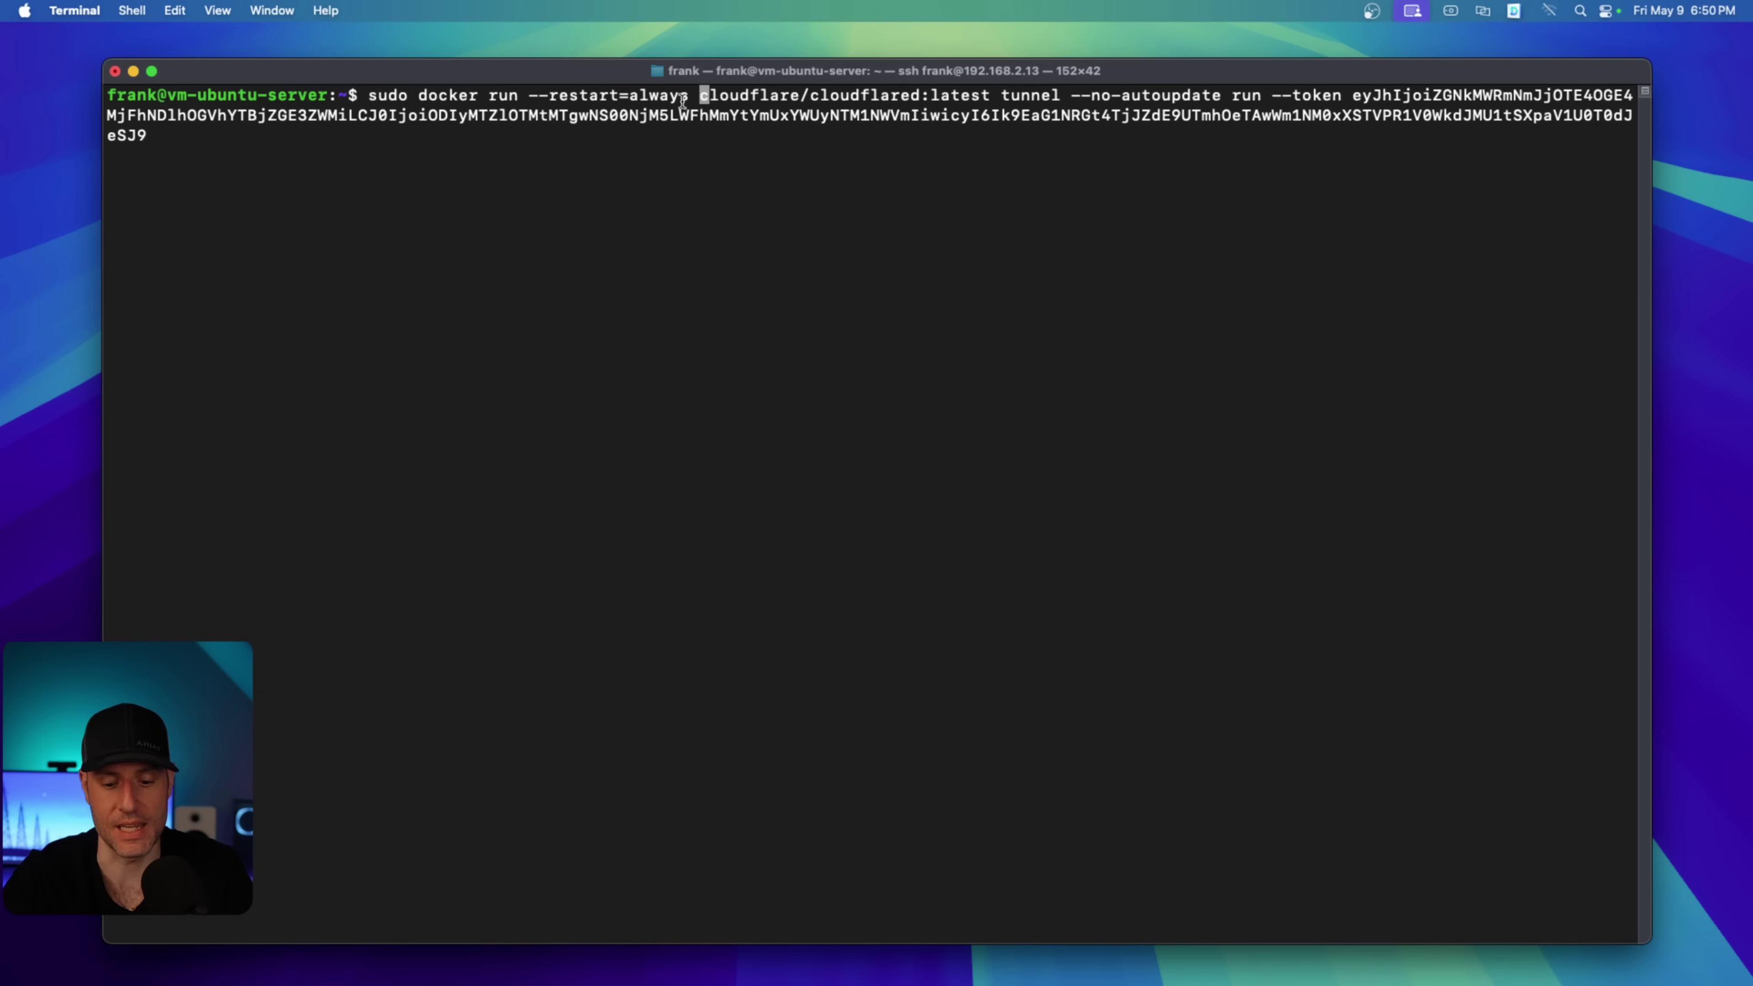
key("Return")
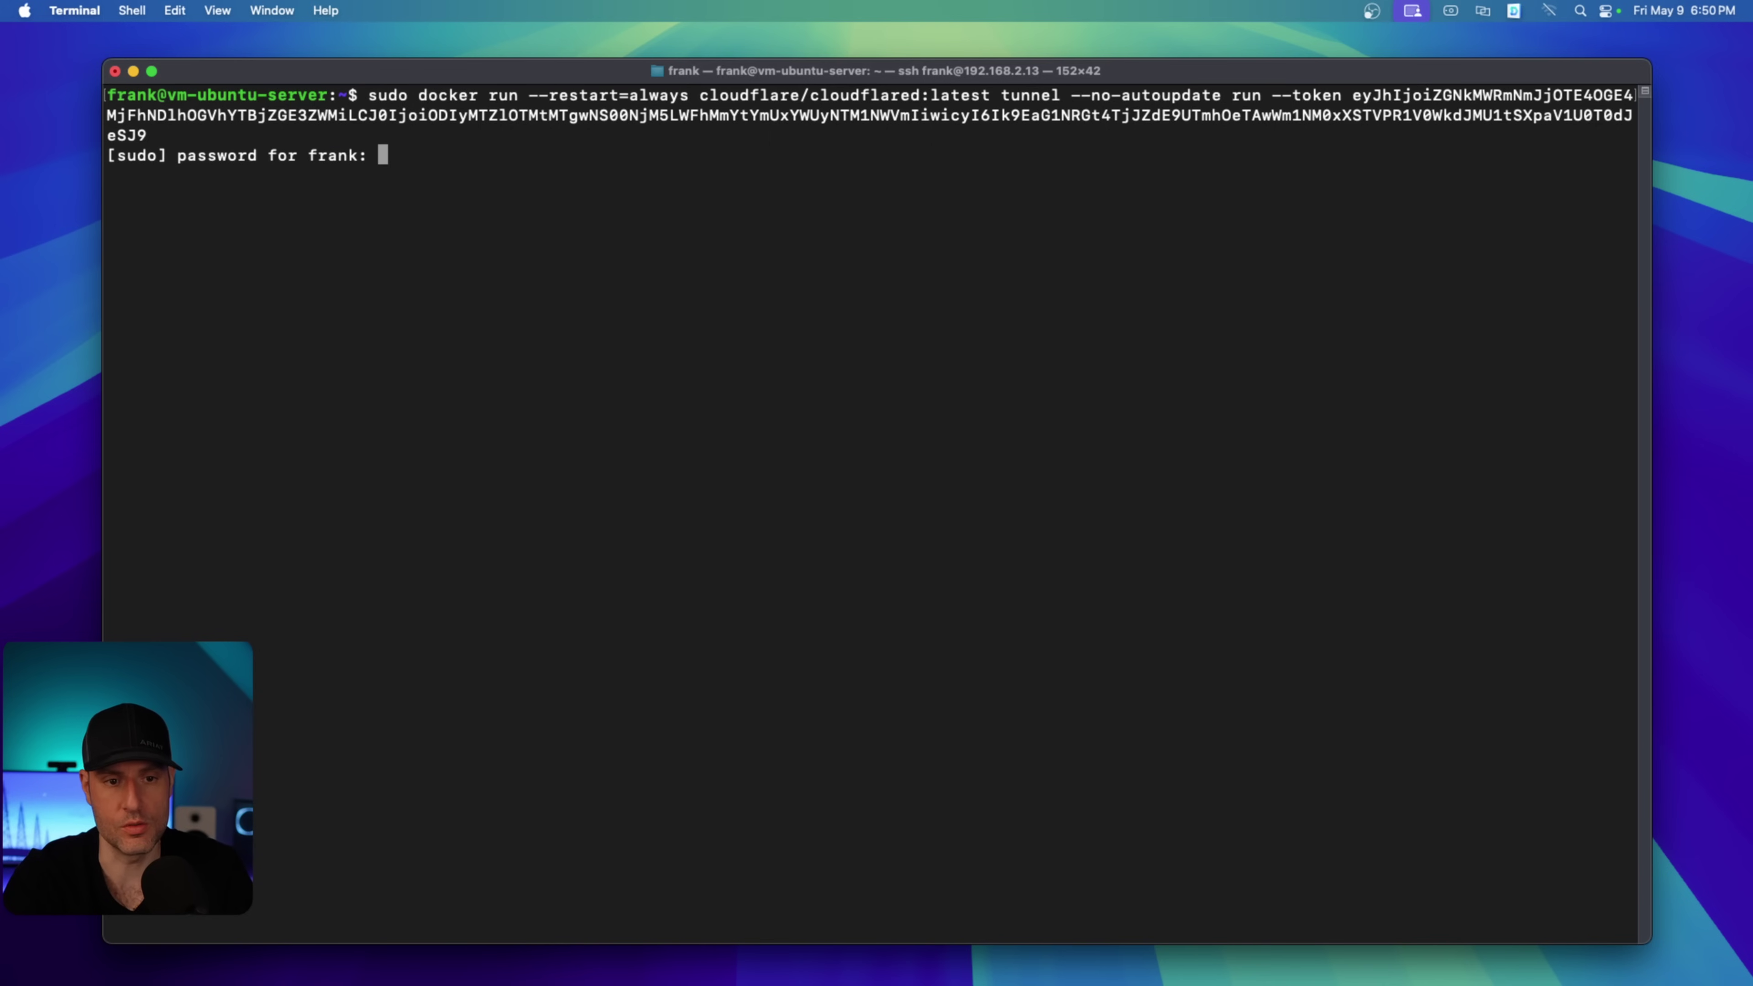
key("Return")
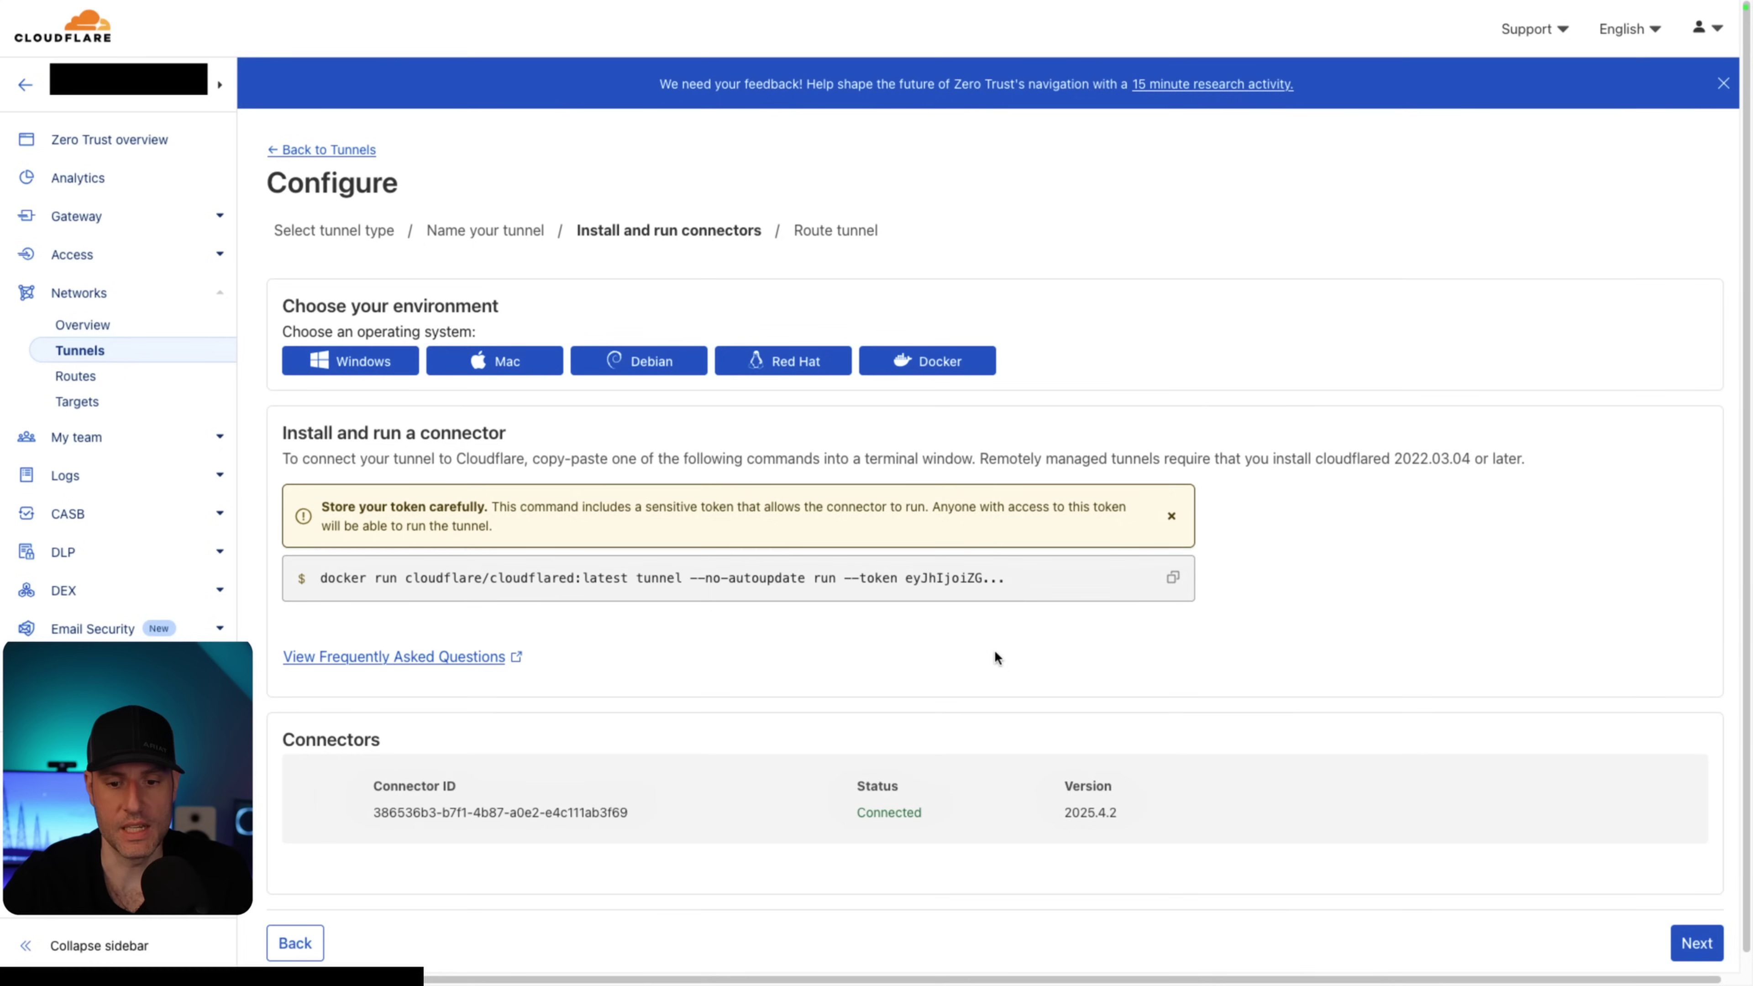
- Continue the Docker tunnel setup to Route Traffic and look at its private network routing
scroll(940, 693, "down", 1)
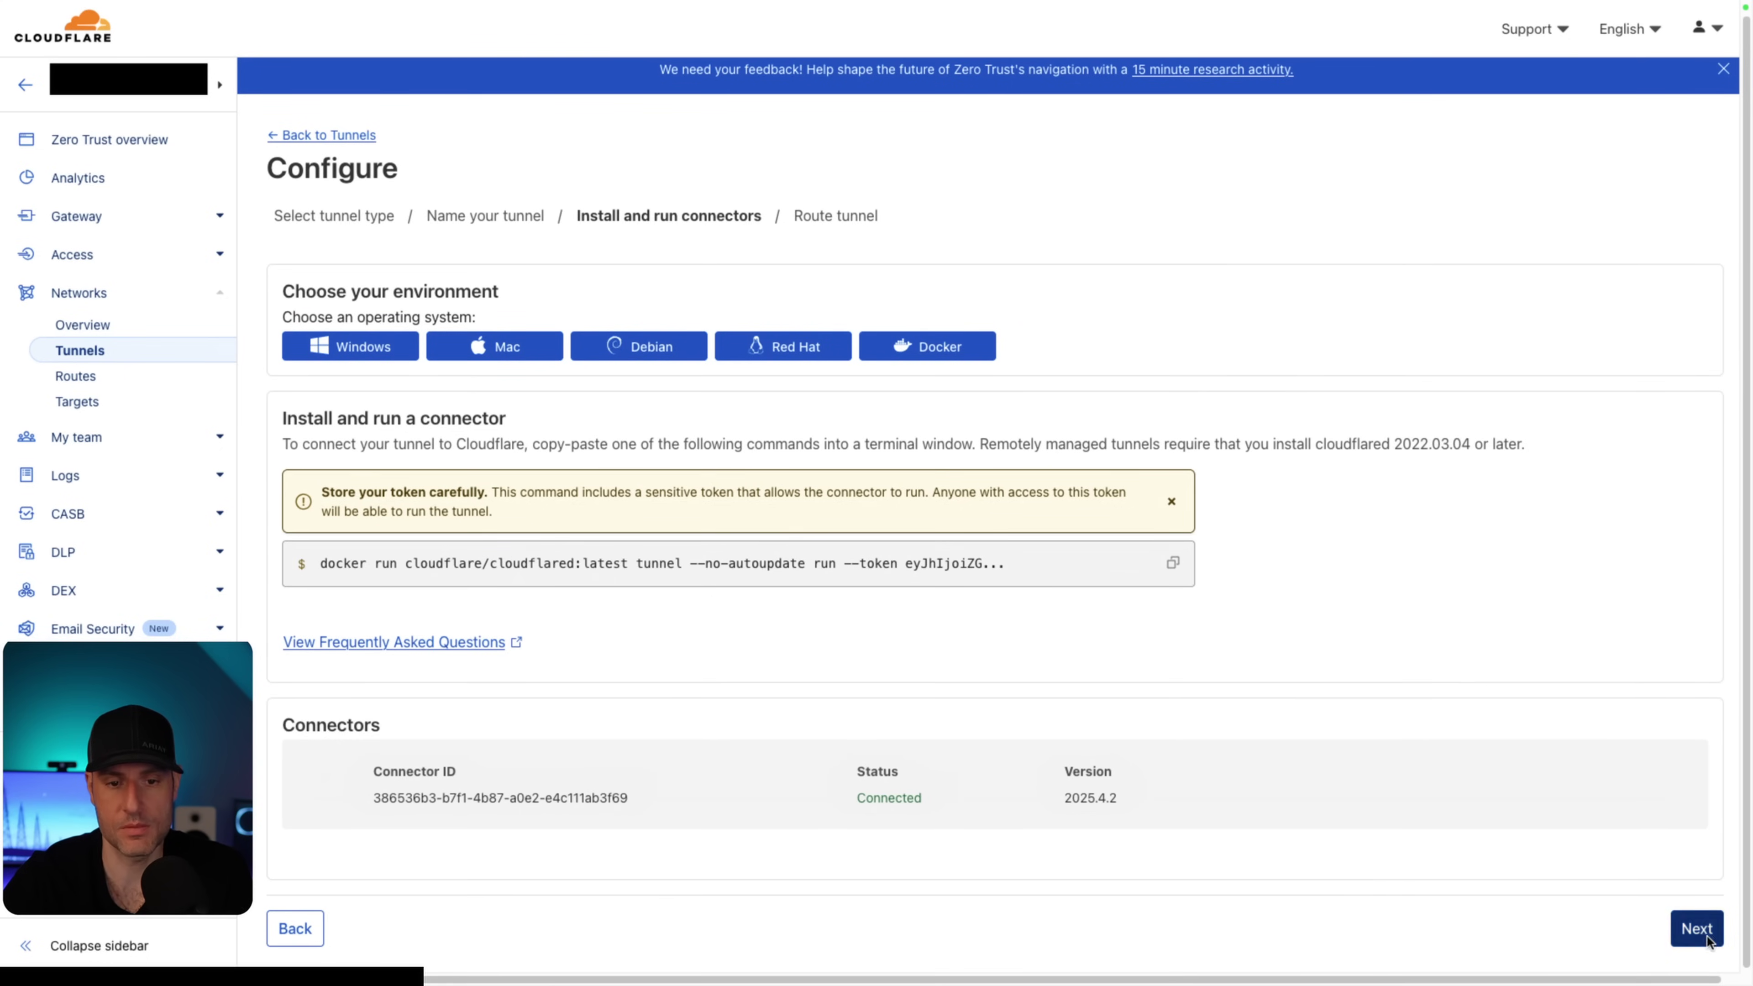
left_click(1690, 928)
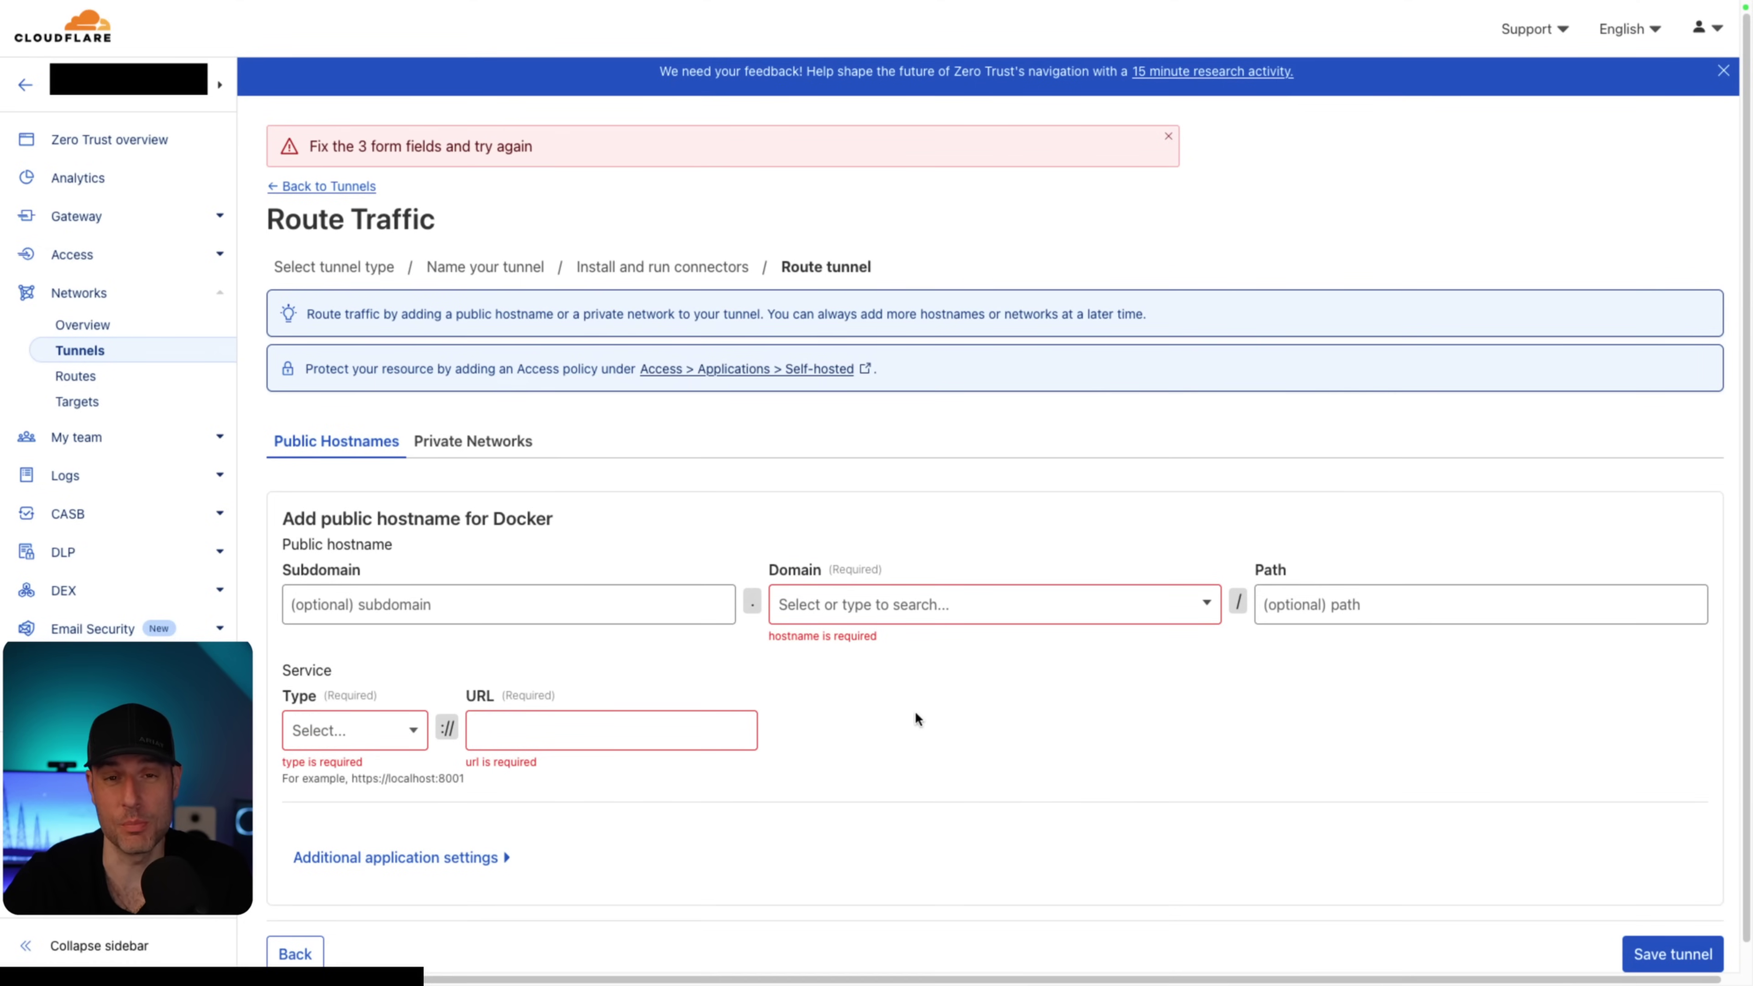
left_click(435, 443)
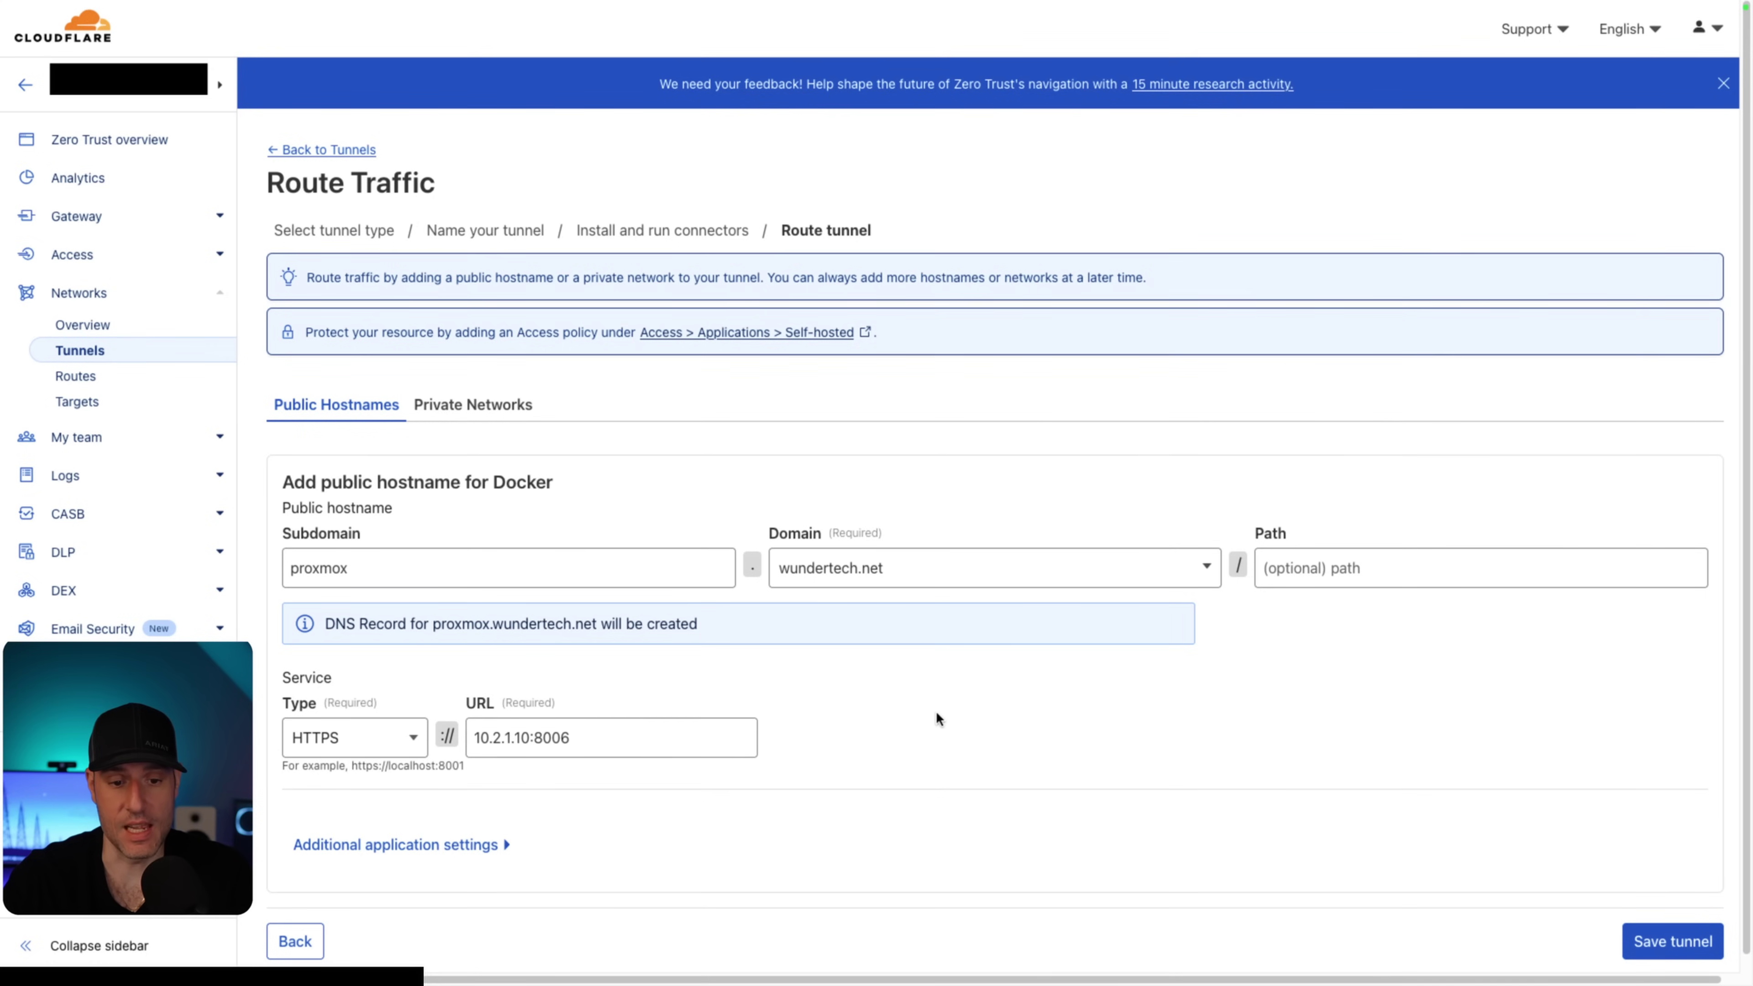
- Enable No TLS Verify in the TLS settings of the proxmox.wundertech.net public hostname and save the tunnel
scroll(935, 716, "down", 1)
left_click(488, 830)
scroll(794, 697, "down", 3)
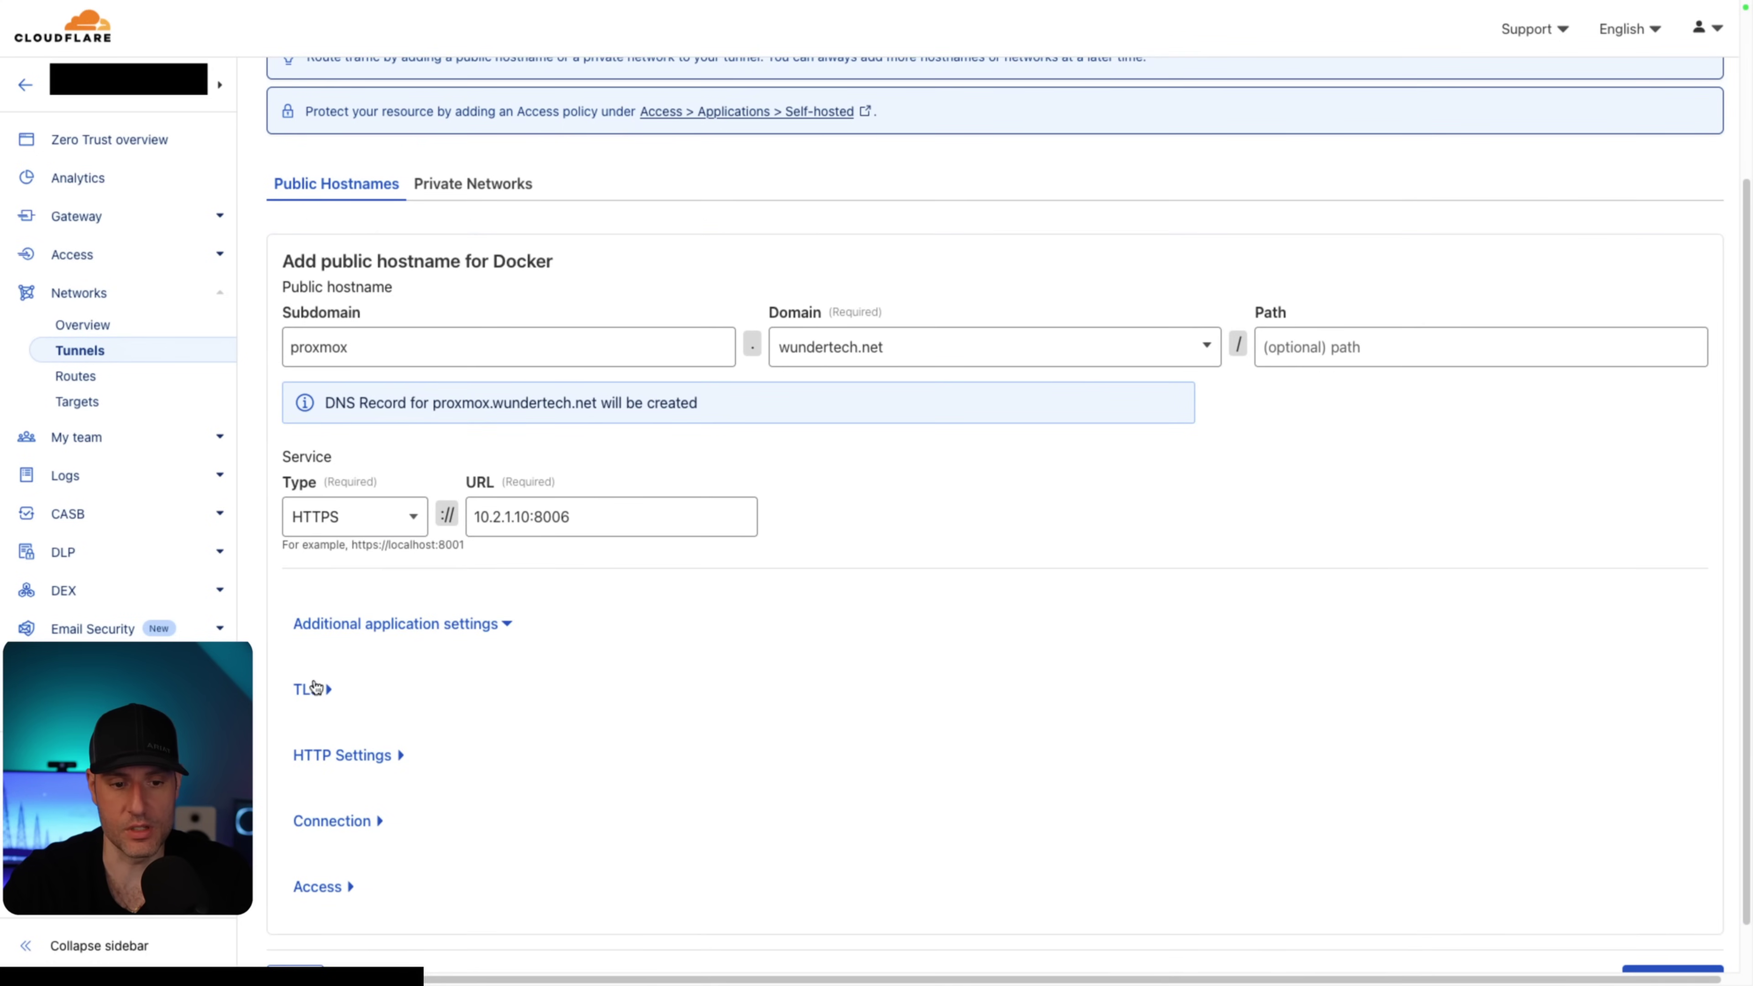
scroll(863, 729, "down", 3)
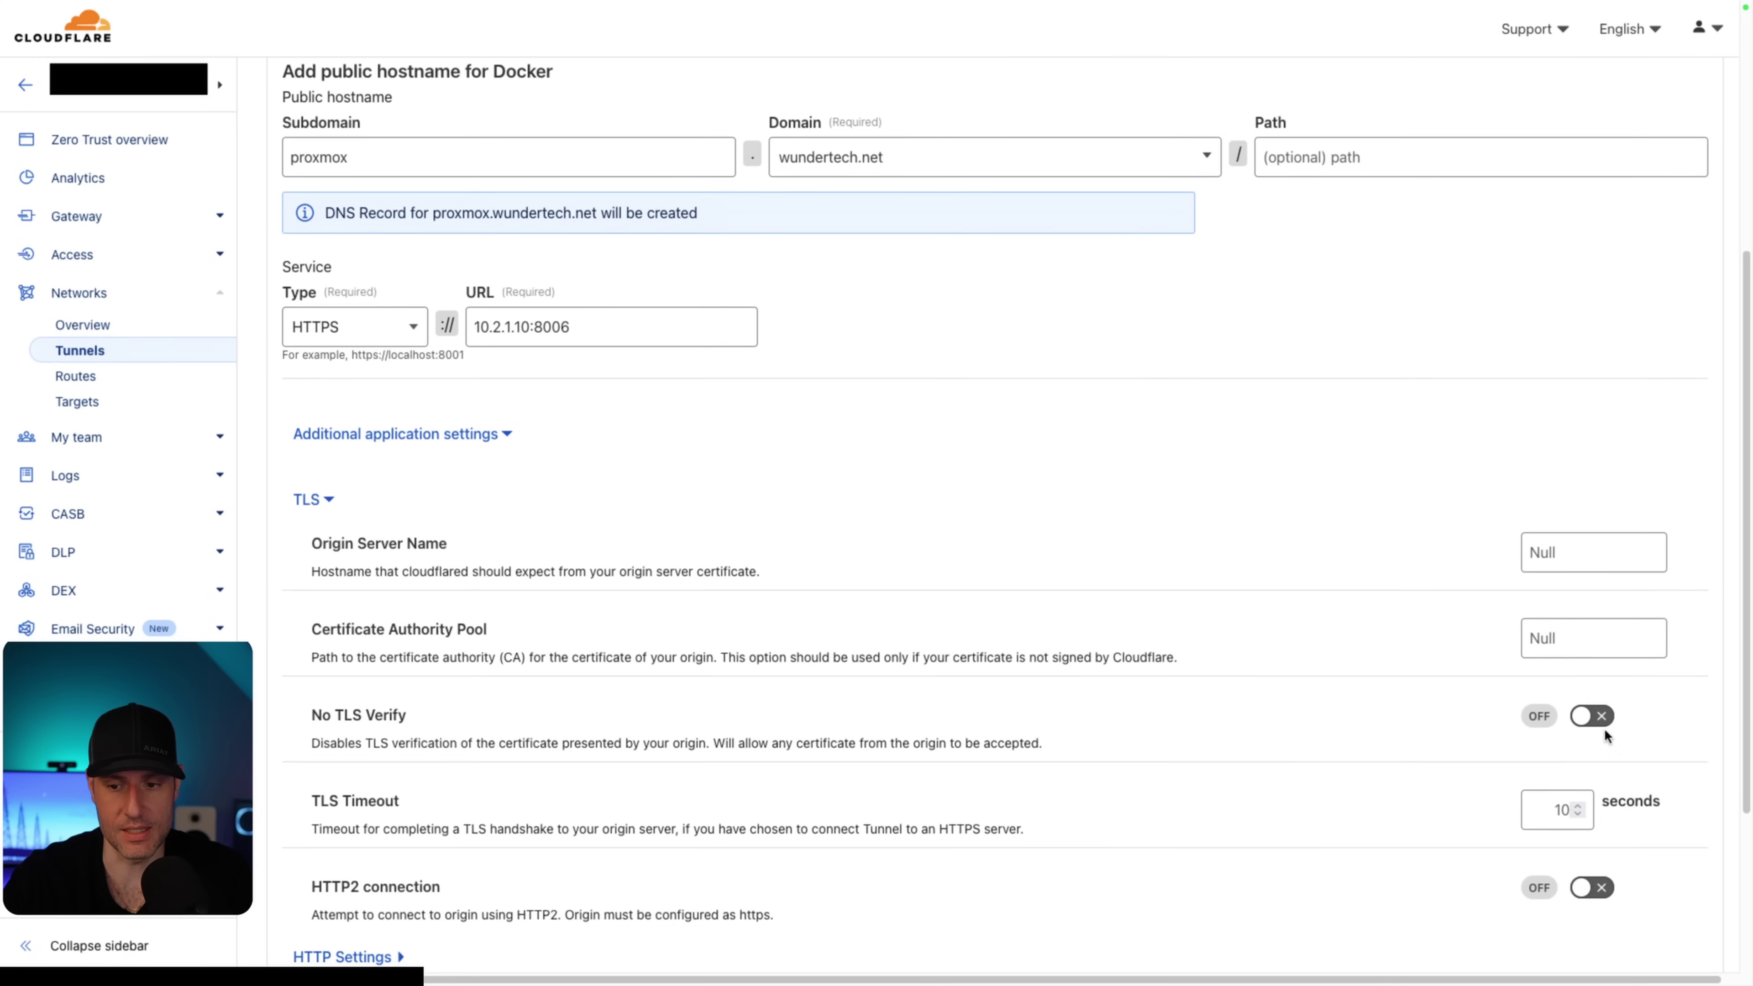
left_click(1595, 716)
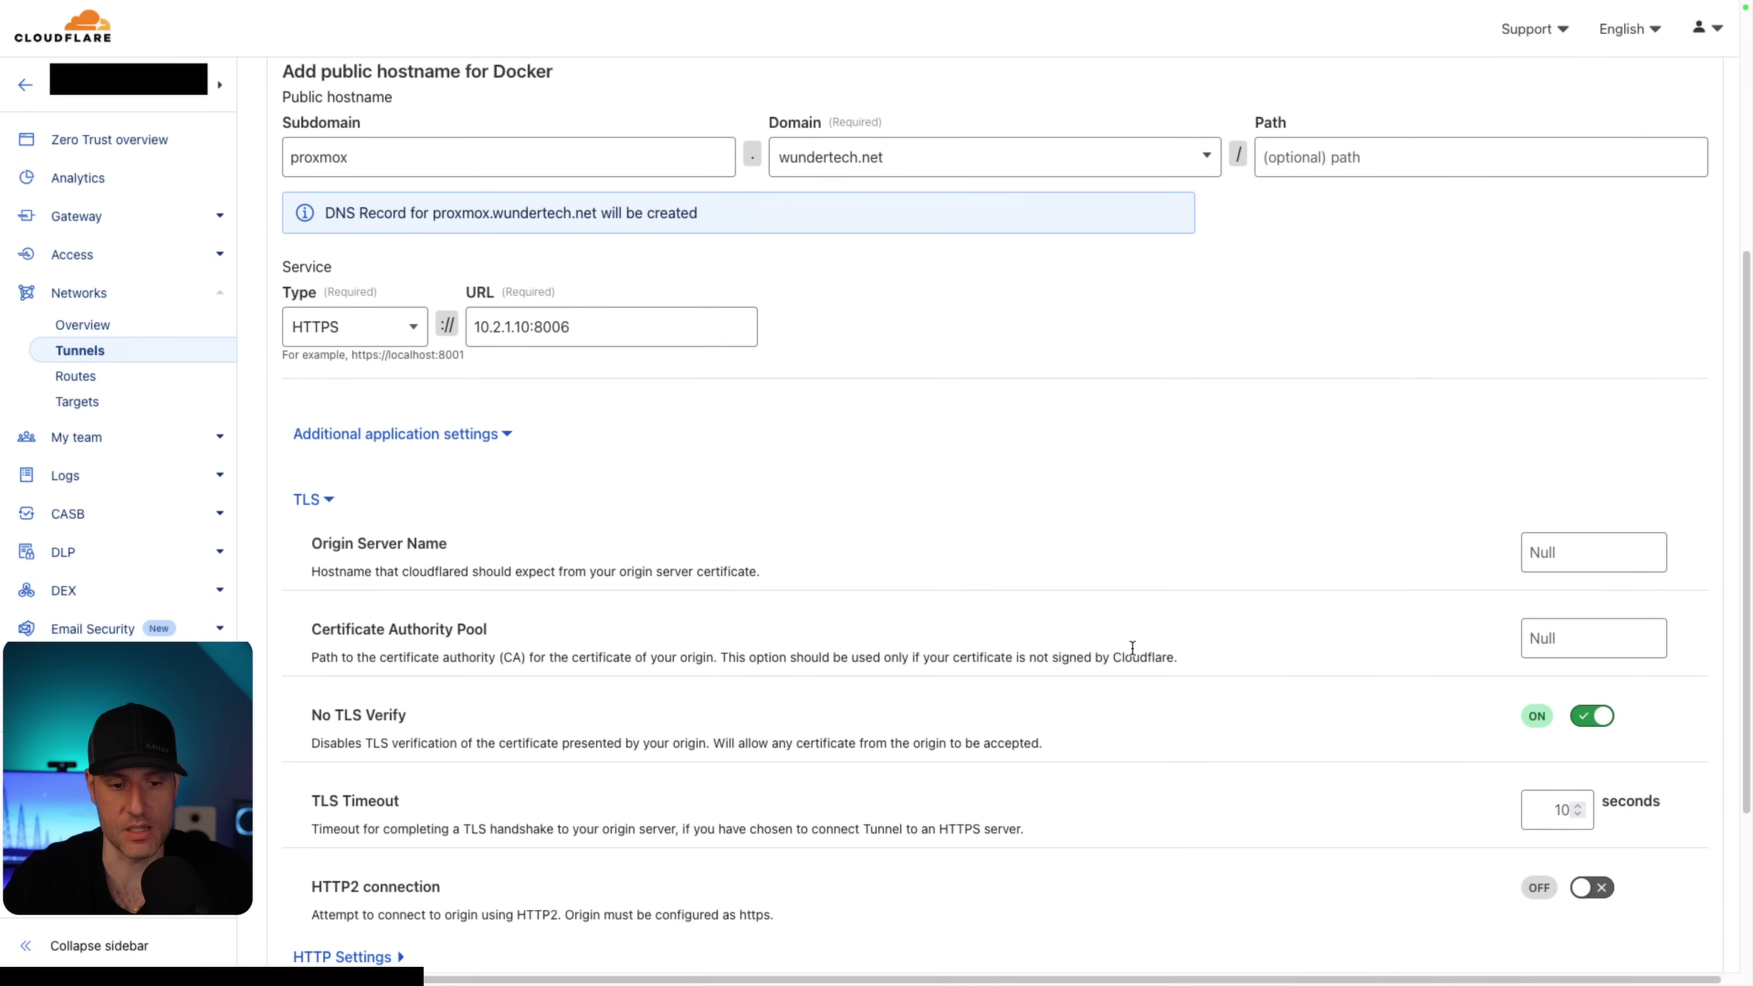
scroll(1138, 663, "down", 4)
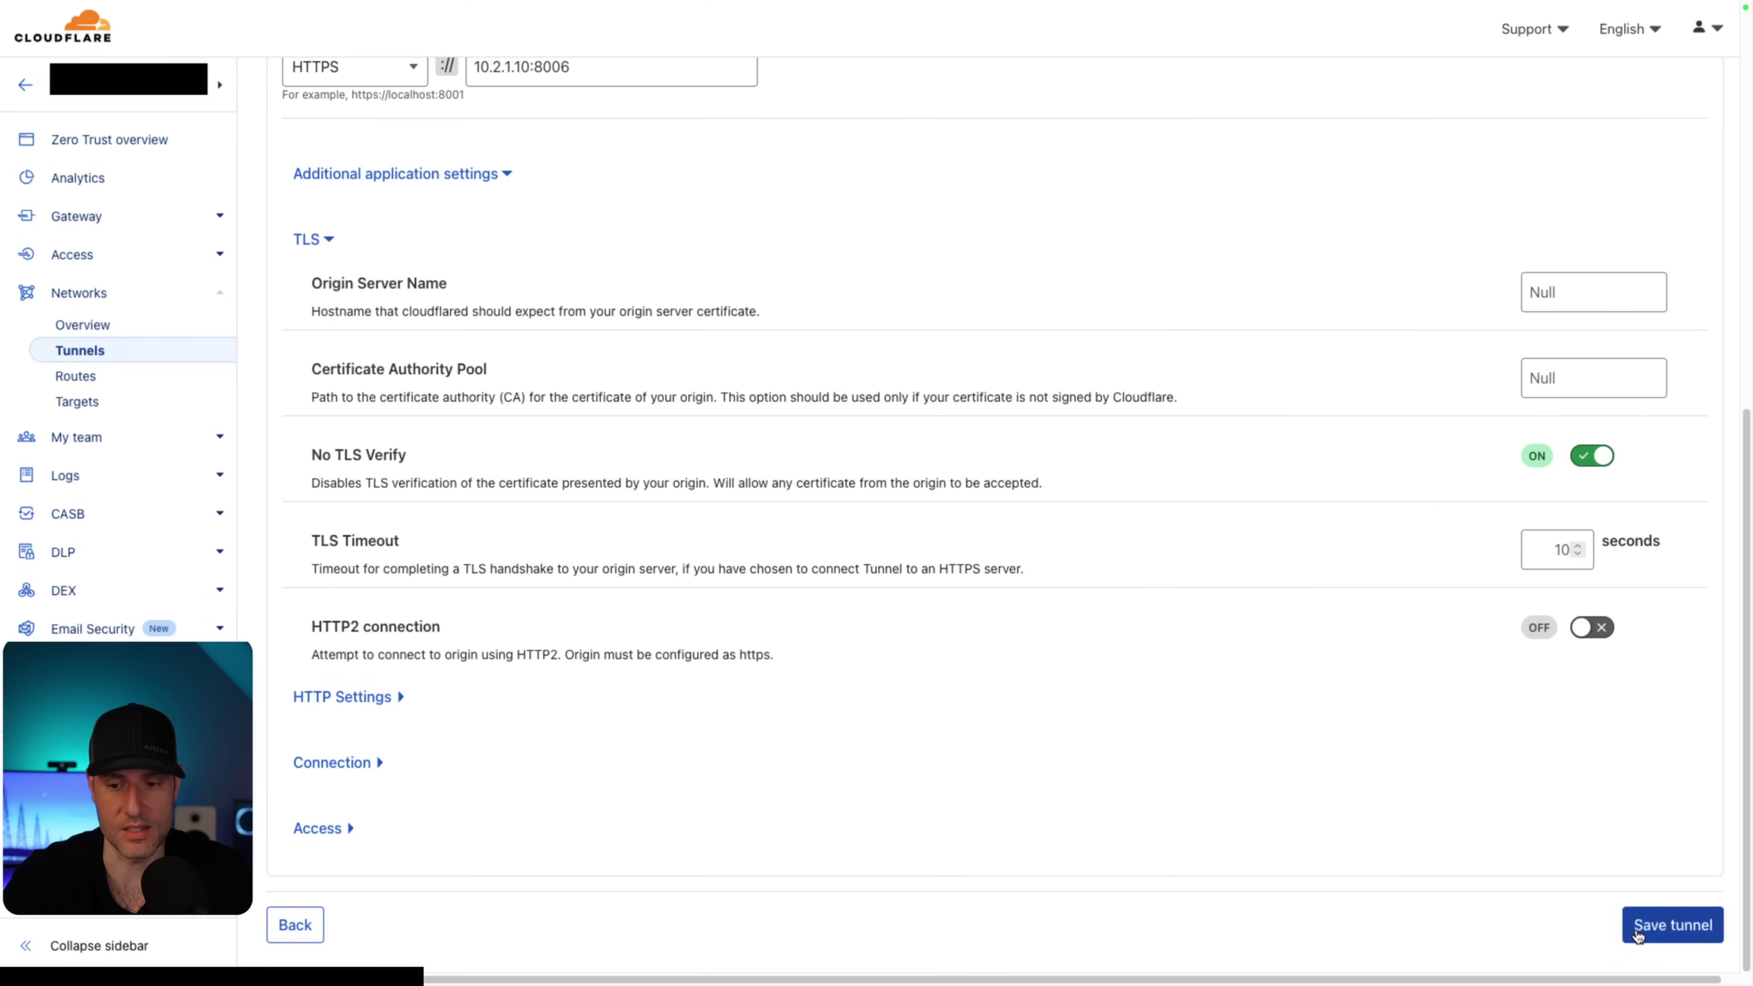
left_click(1667, 926)
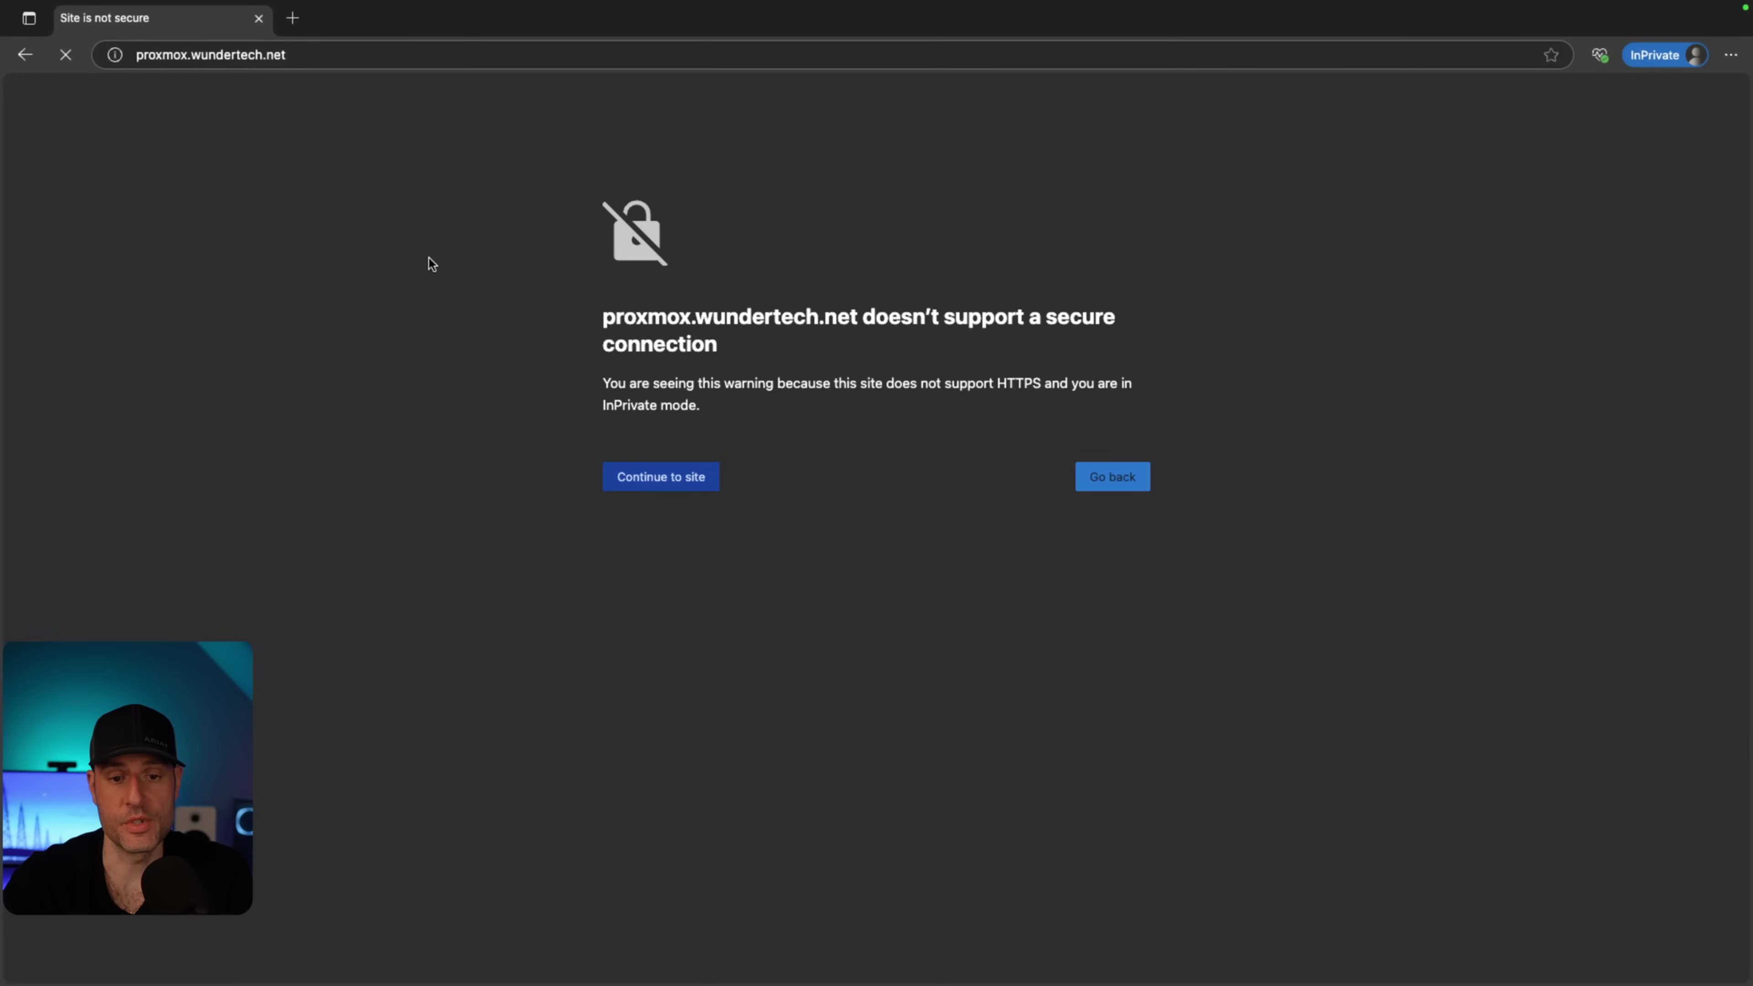
- Test proxmox.wundertech.net in the InPrivate browser window, continuing to the site despite the insecure connection
left_click(395, 52)
left_click(413, 55)
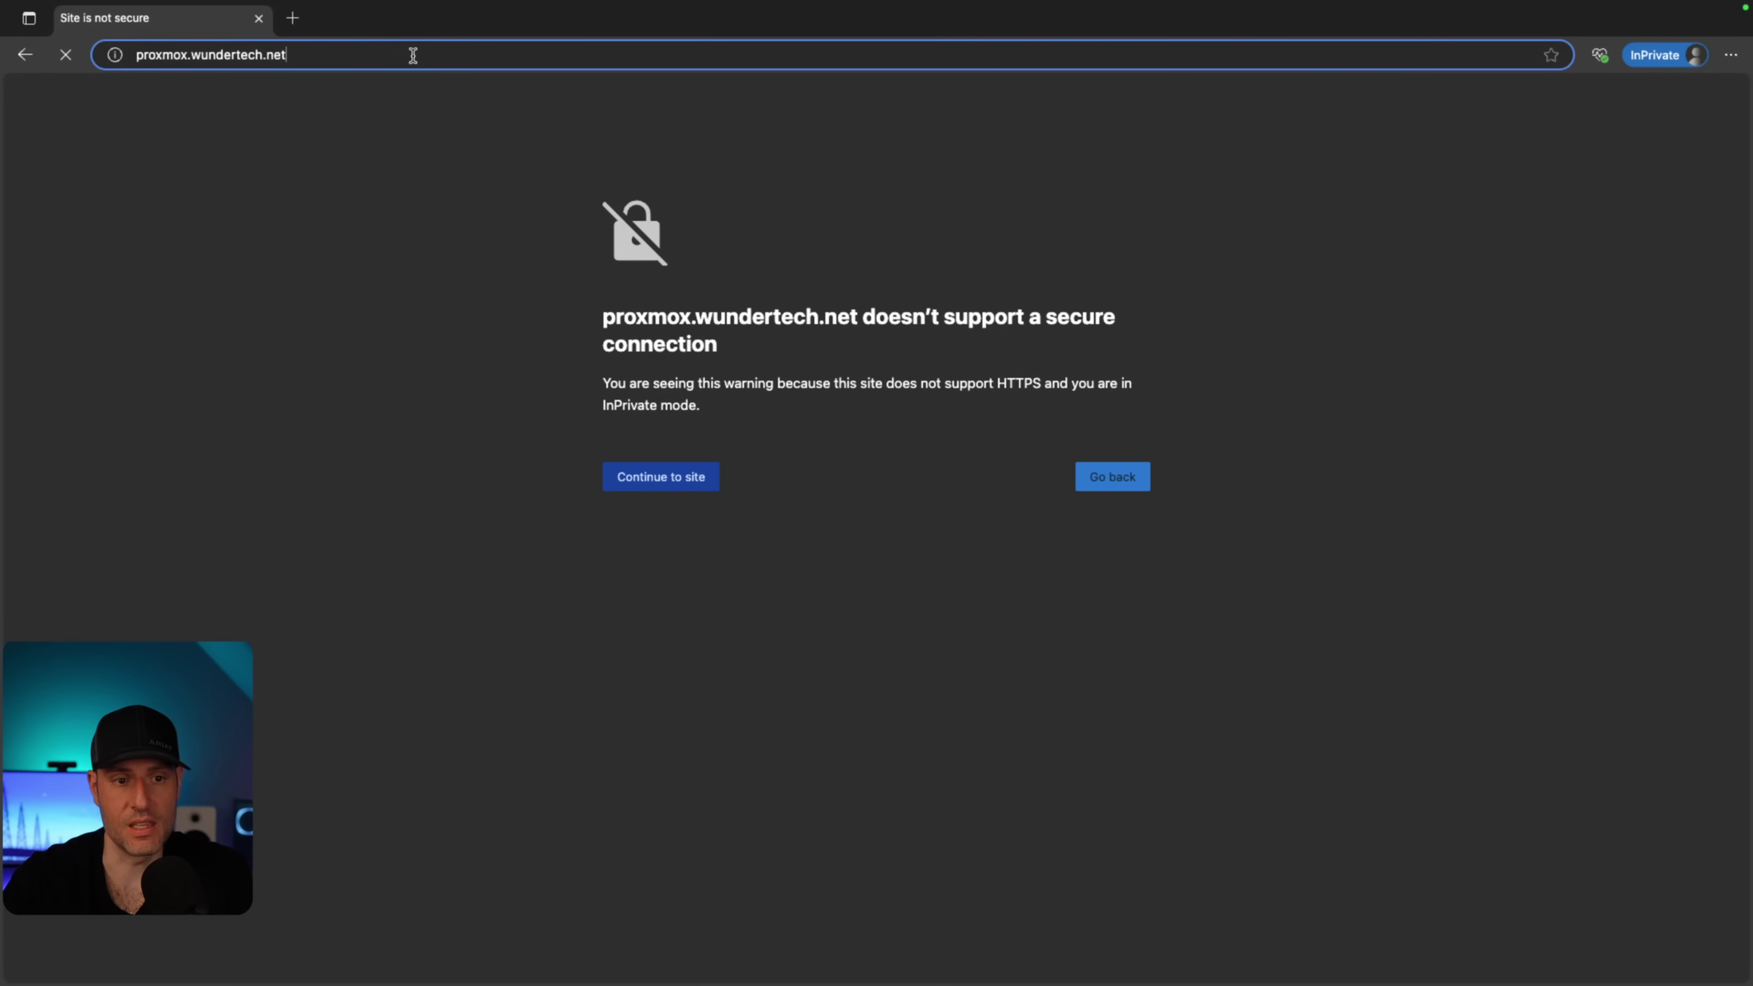
left_click(412, 54)
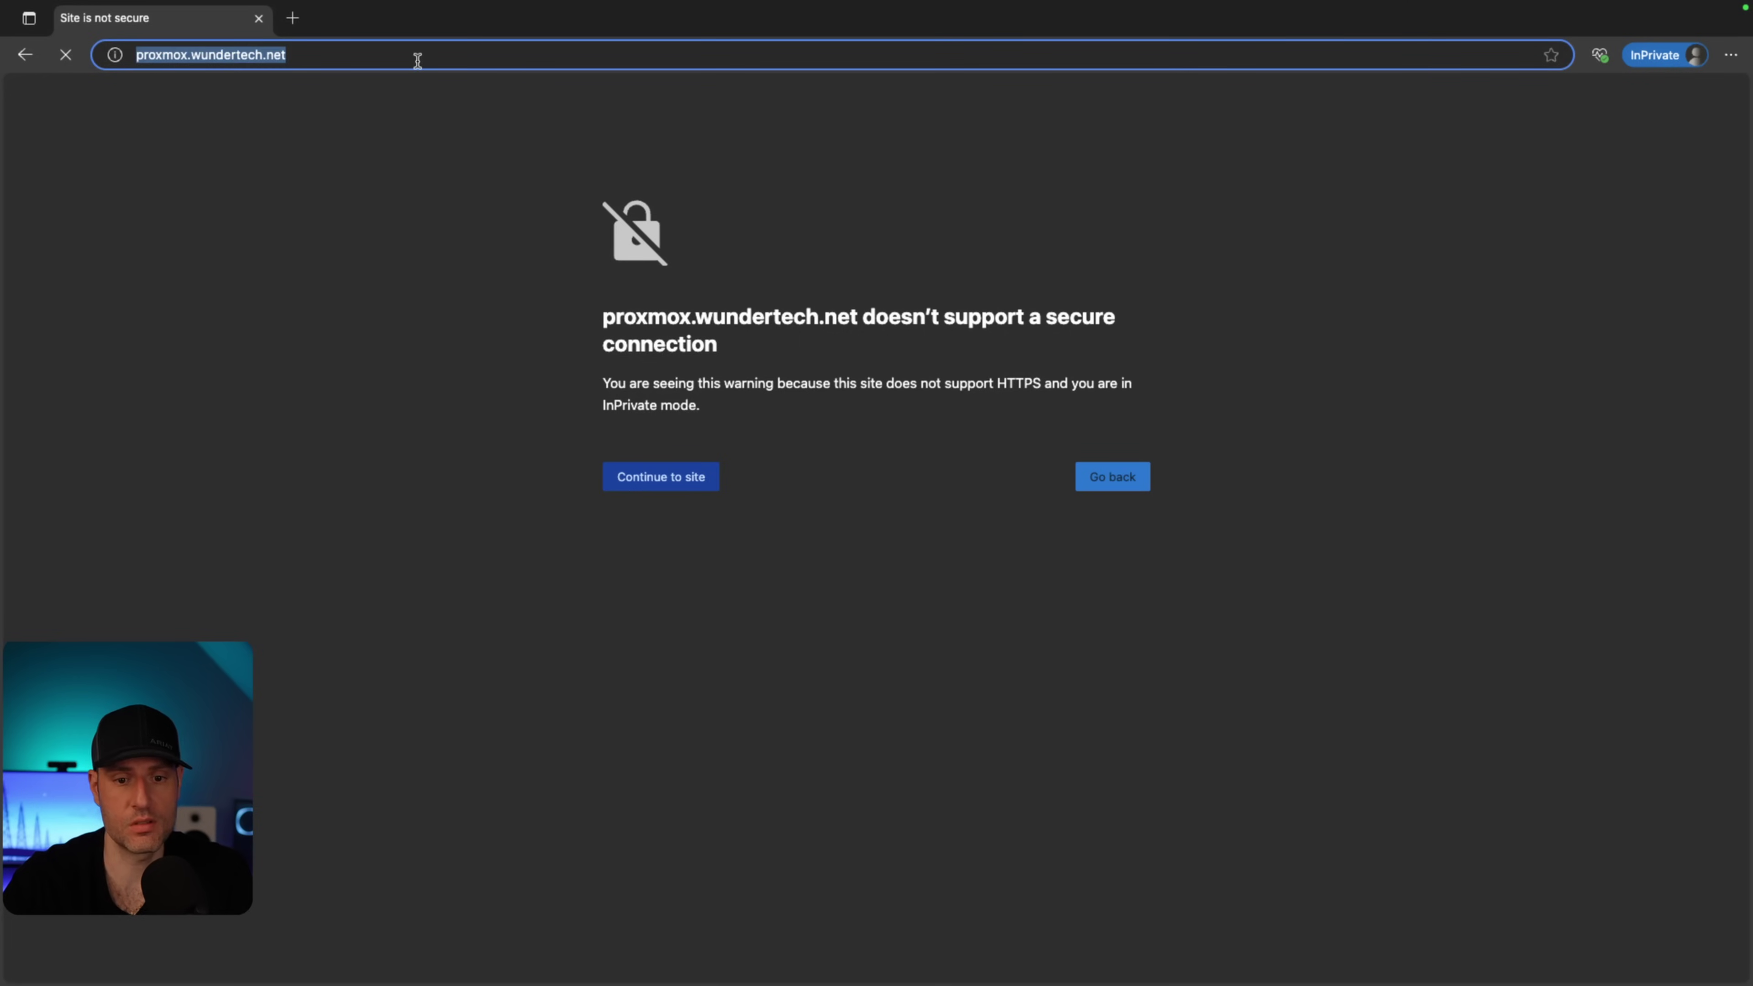
left_click(676, 491)
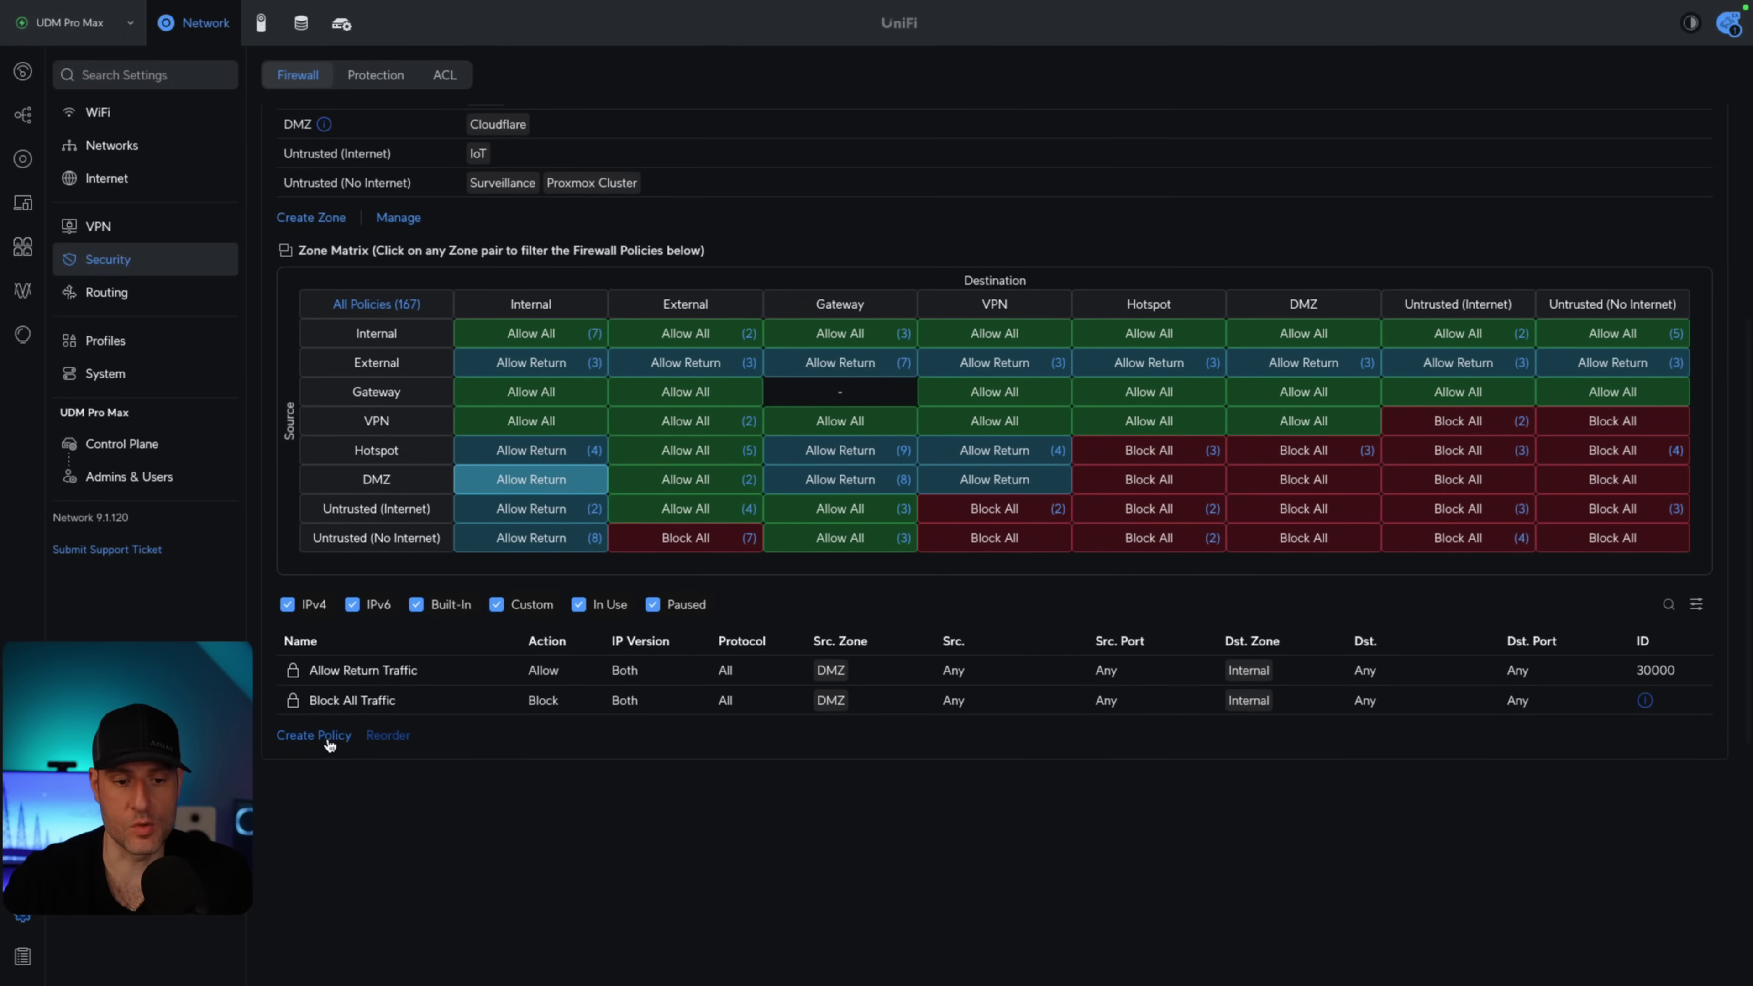
- Start a DMZ-to-Internal firewall policy in UniFi with the vm-ubuntu-server device as source and Allow as the action
left_click(314, 734)
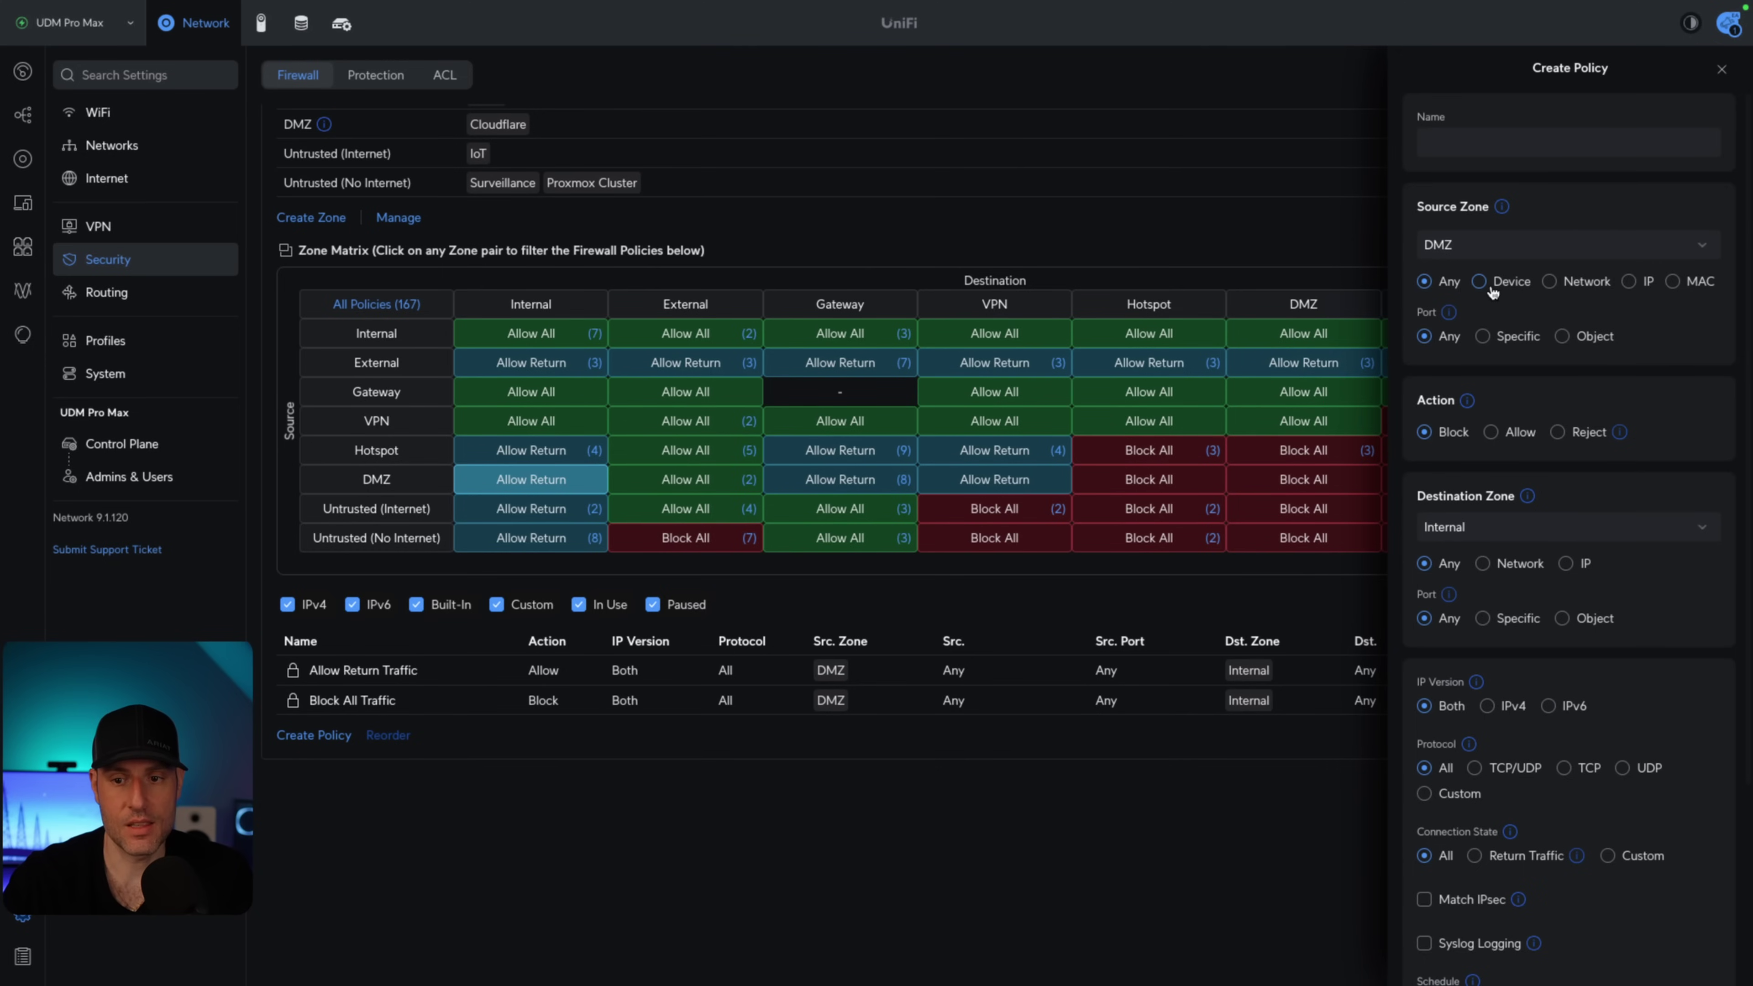
left_click(1478, 281)
left_click(1451, 320)
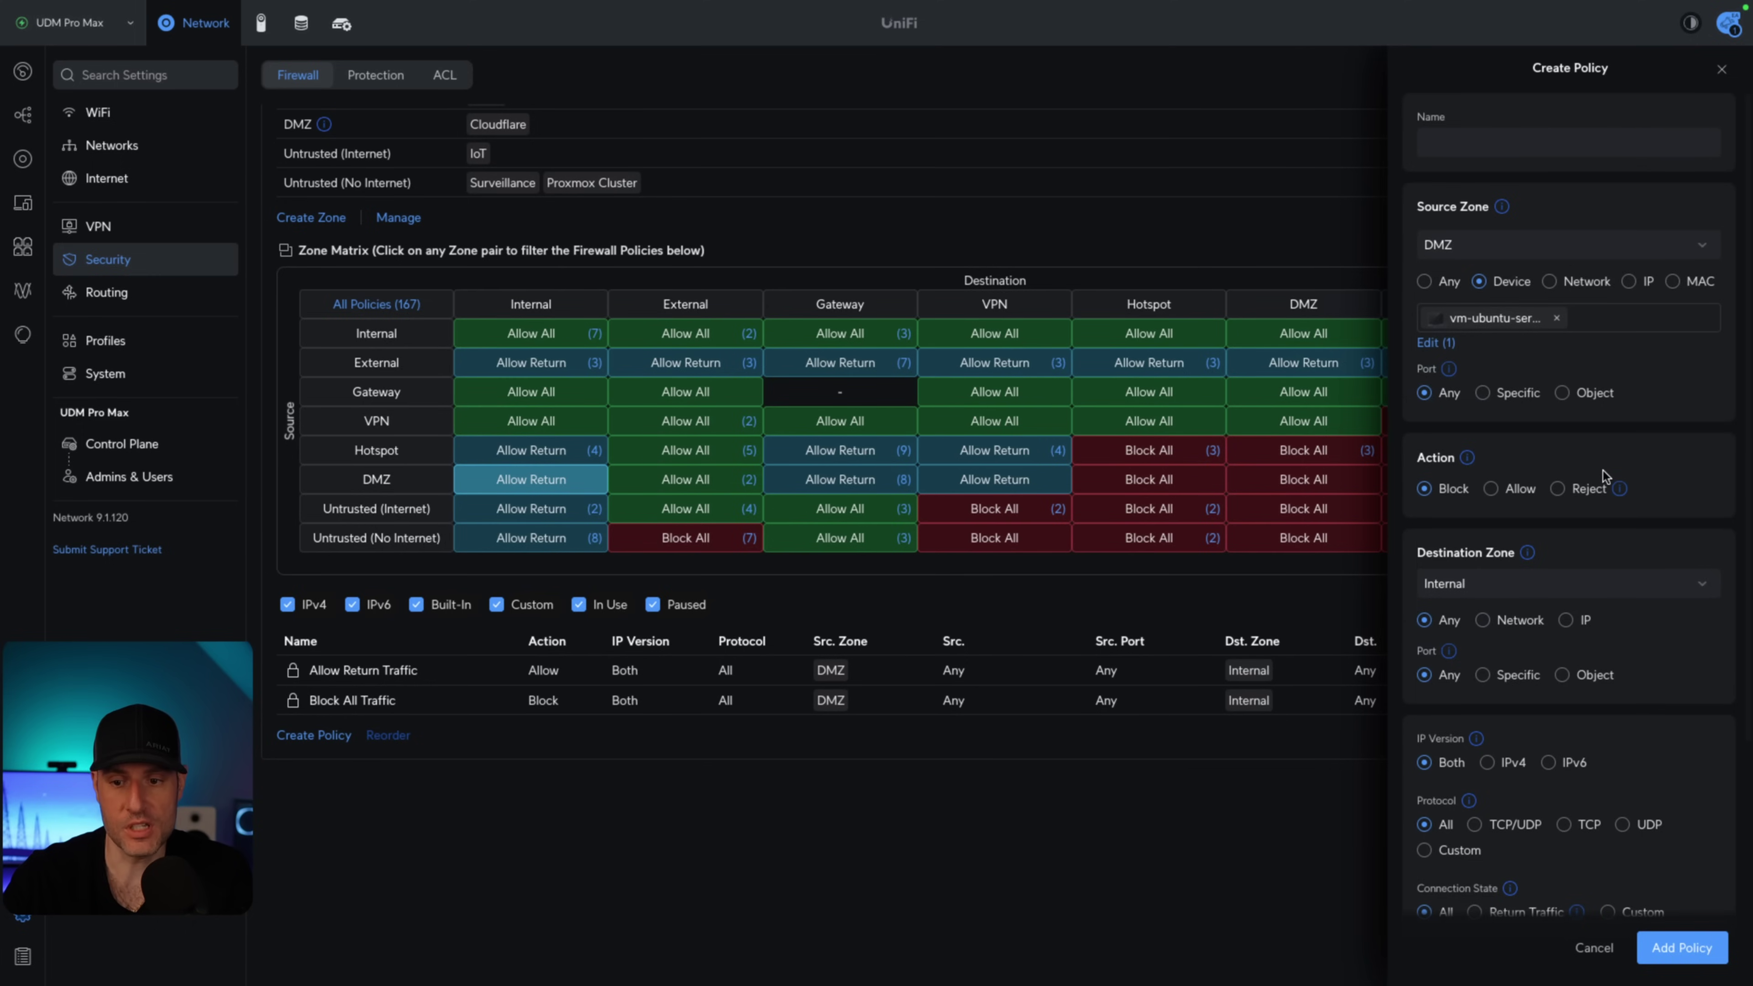
scroll(1552, 472, "down", 1)
left_click(1523, 471)
scroll(1527, 471, "down", 1)
scroll(1527, 471, "down", 2)
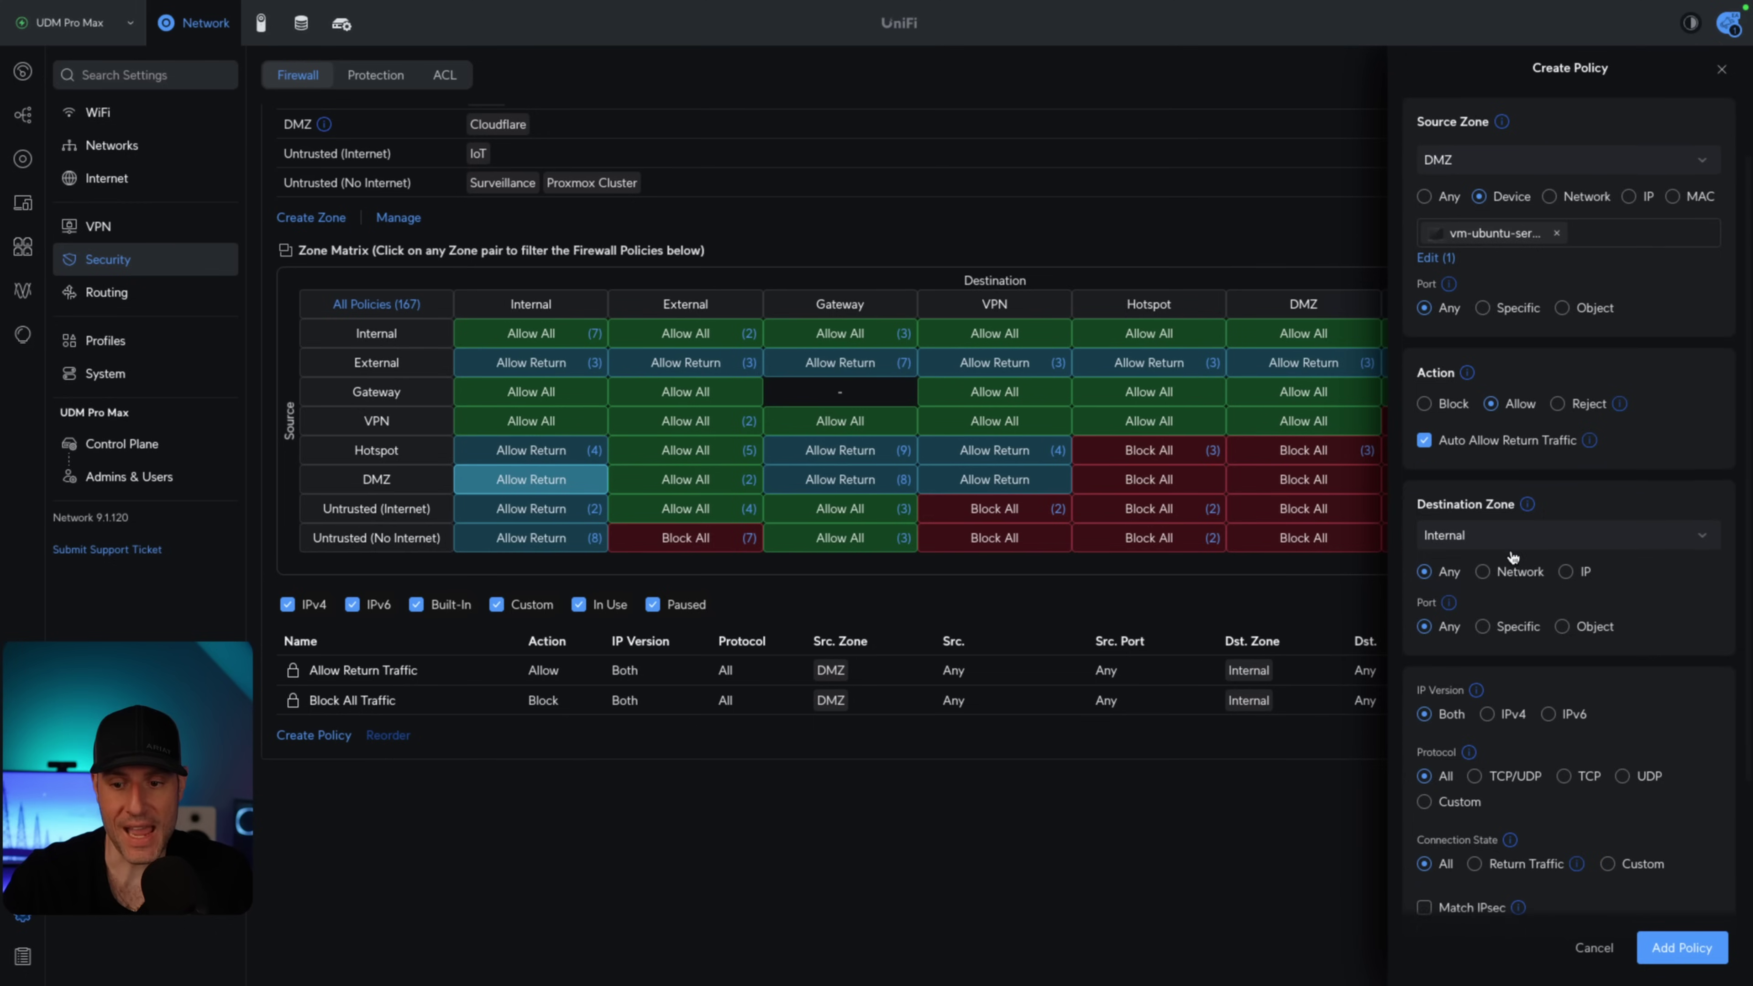
- Restrict the policy's Internal destination to the specific IP address 10.2.1.10 and the specific port 8006
left_click(1566, 536)
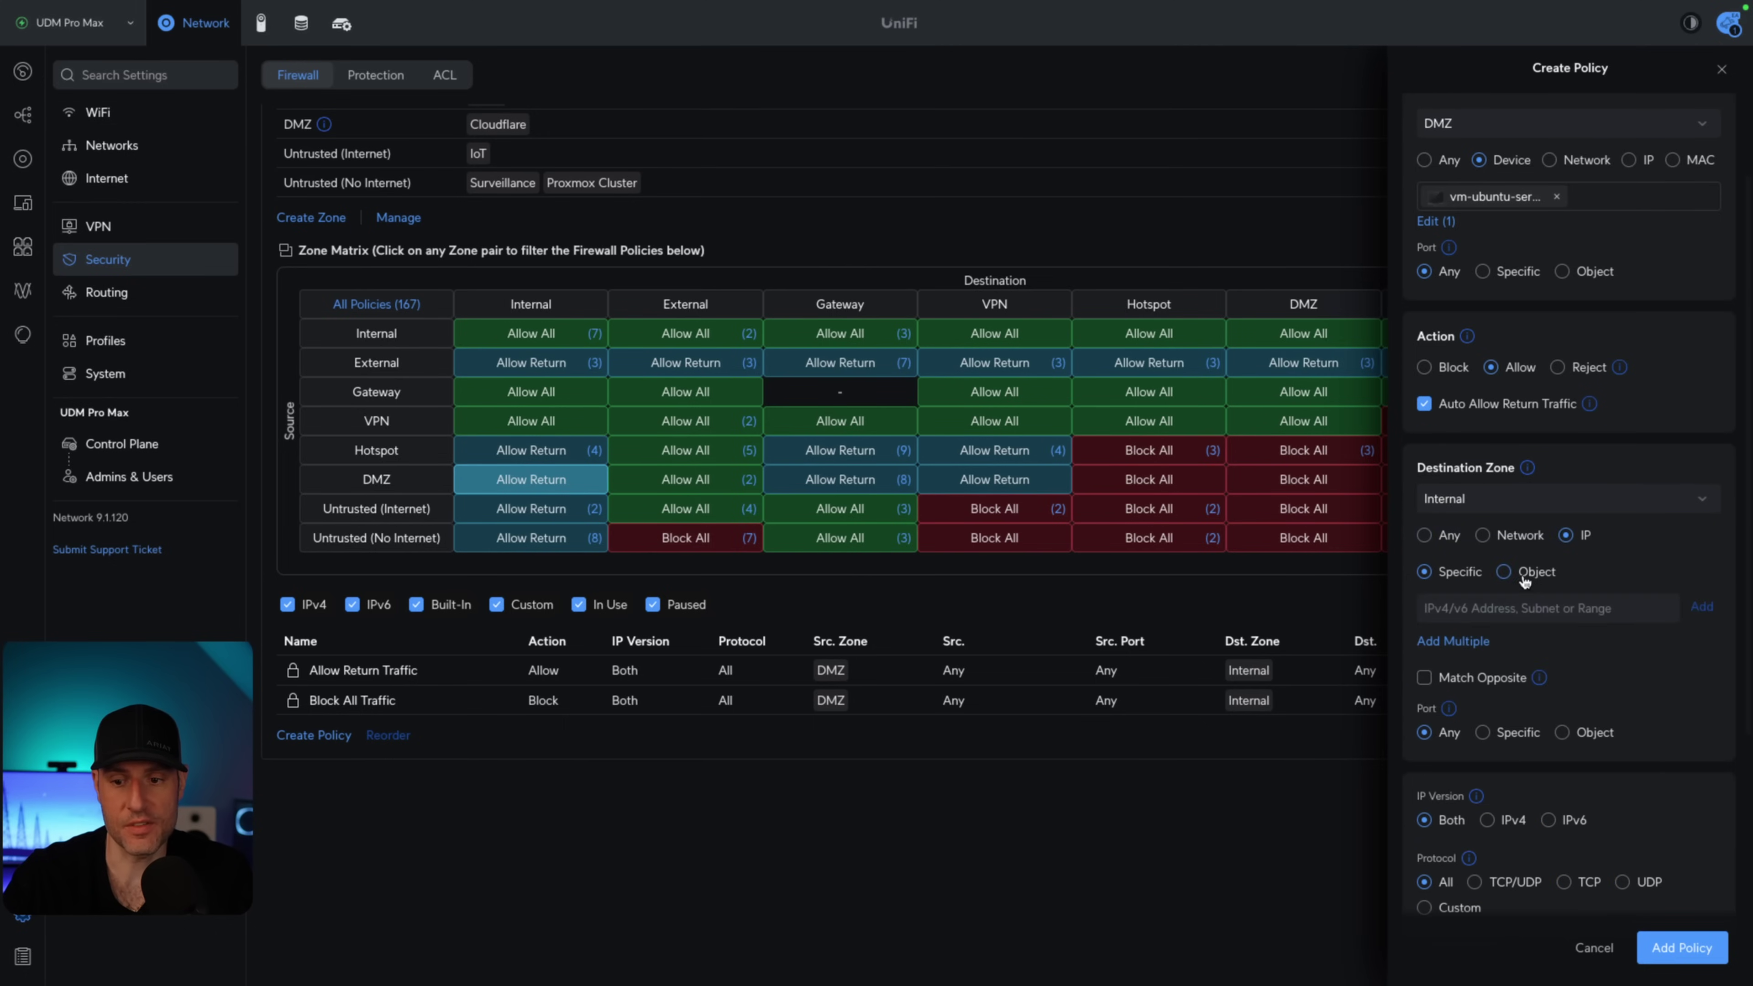
left_click(1504, 603)
type("10.2.1.10")
key("Return")
scroll(1534, 653, "down", 5)
left_click(1513, 649)
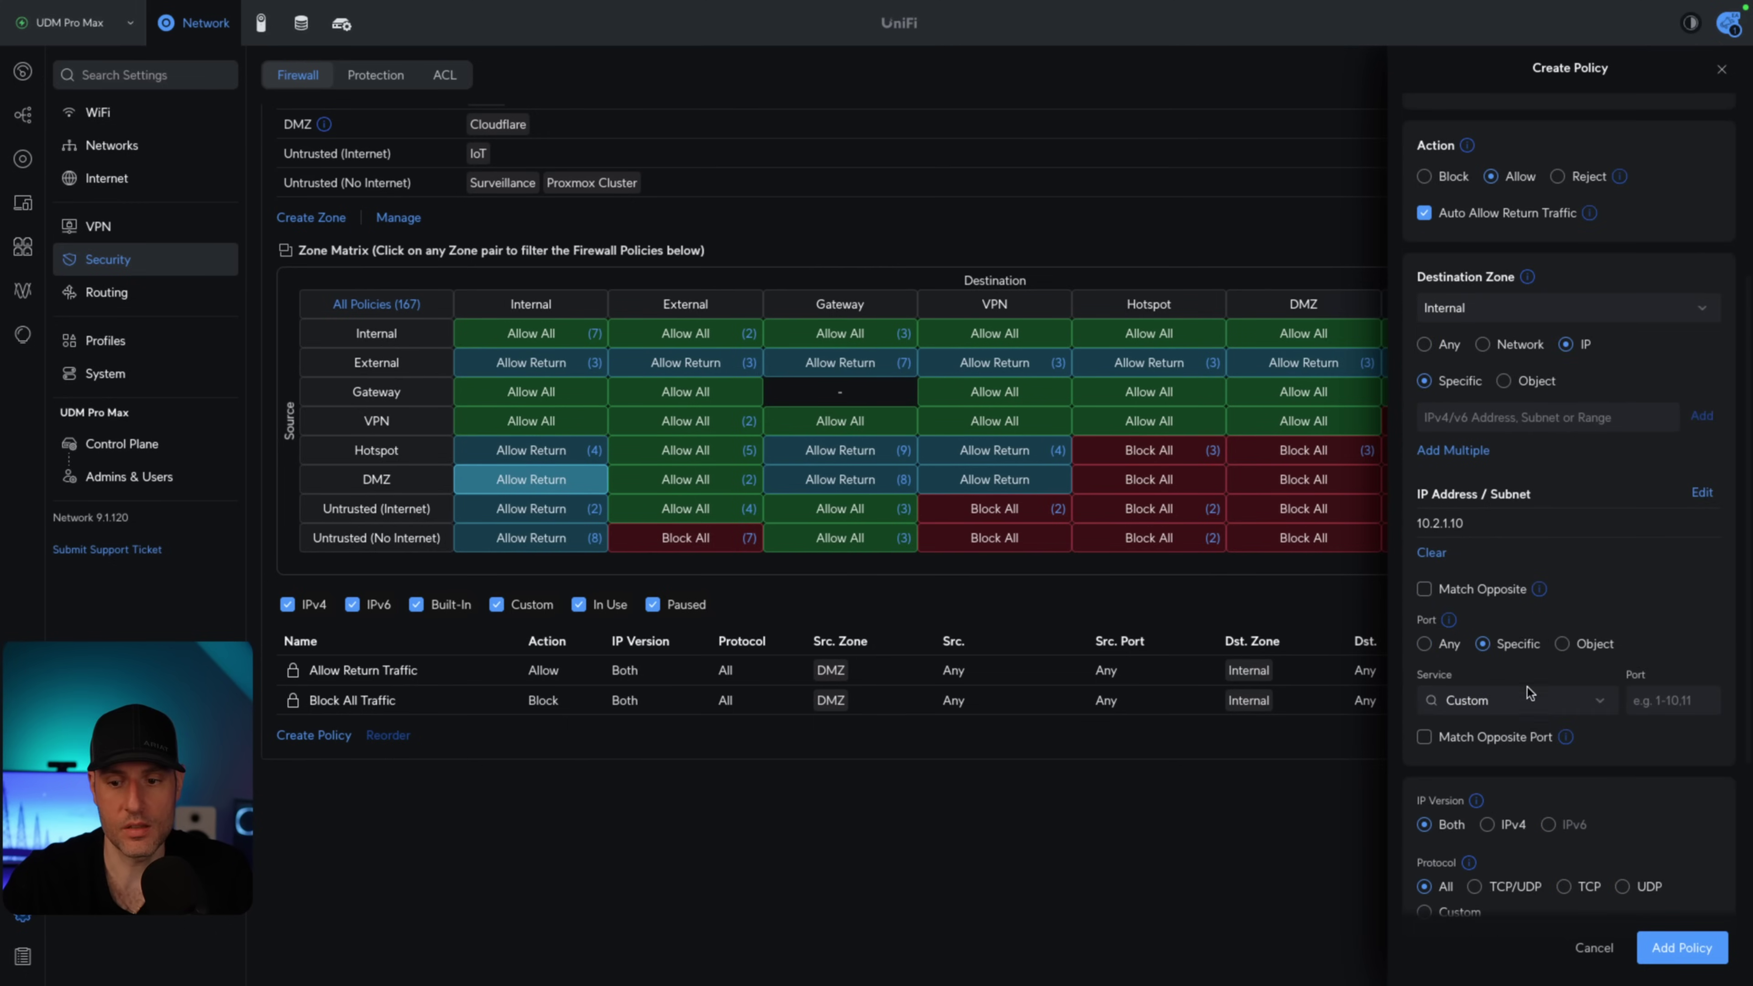
left_click(1652, 701)
type("8006")
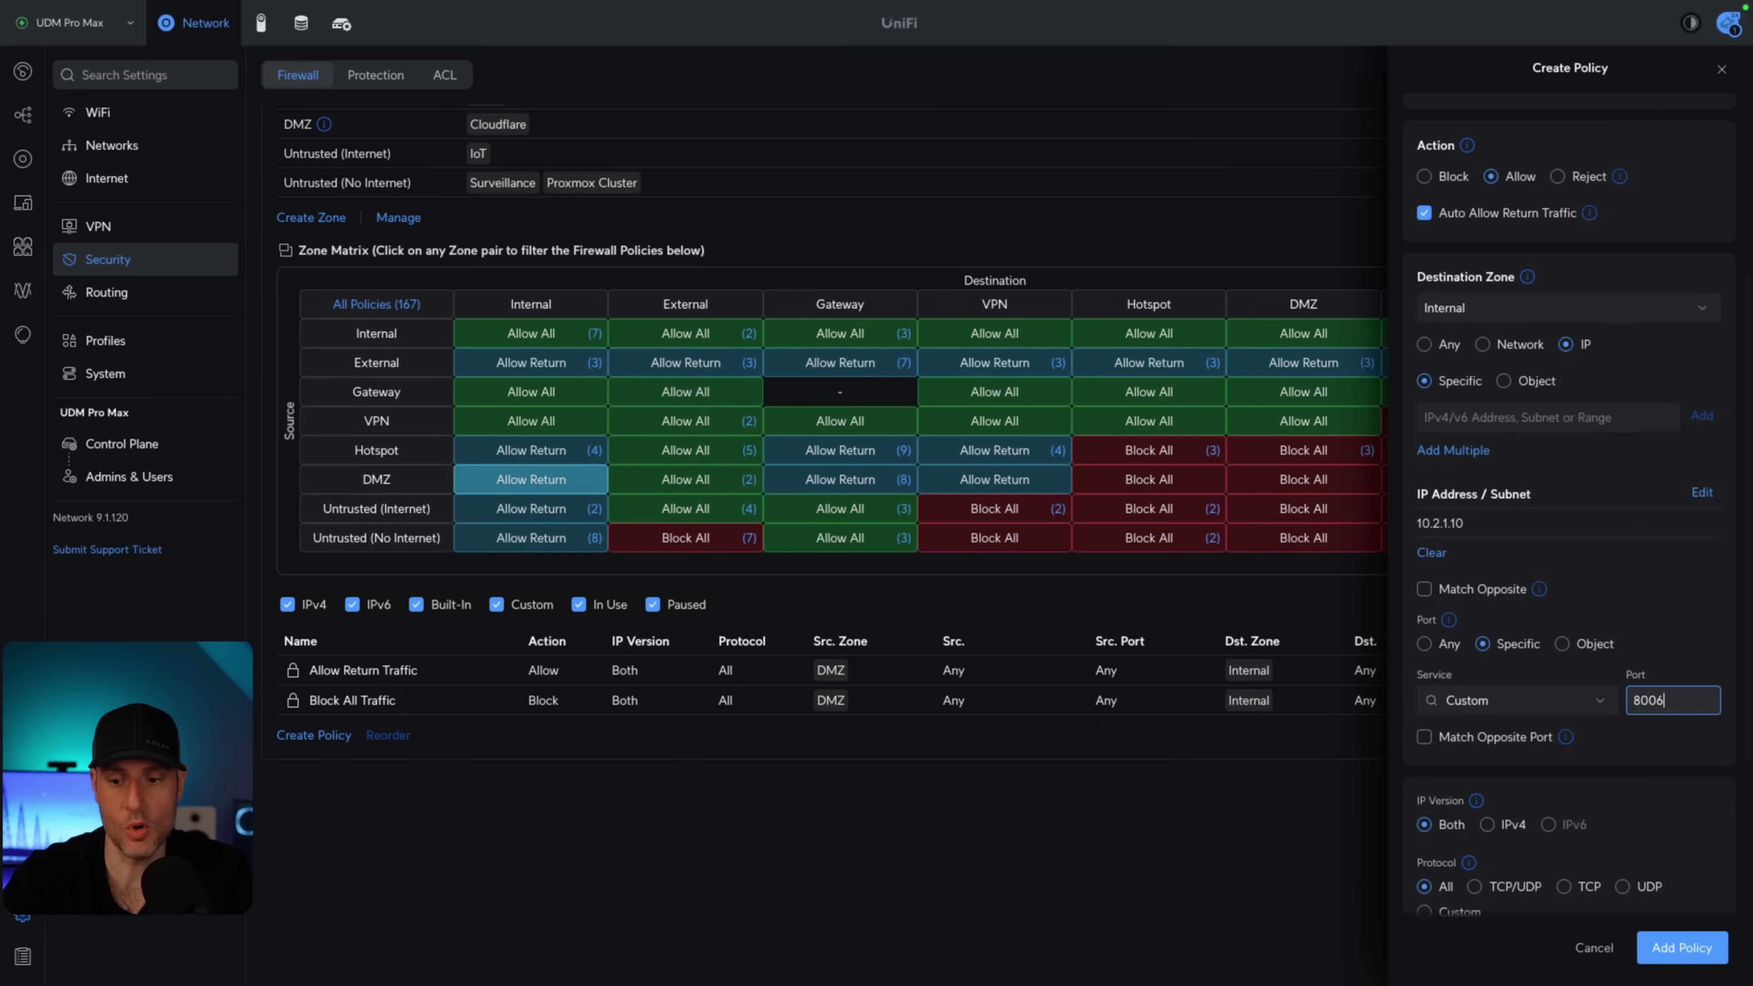
- Limit the policy to IPv4 and the TCP protocol, and review its source and destination settings
scroll(1494, 733, "down", 2)
left_click(1489, 721)
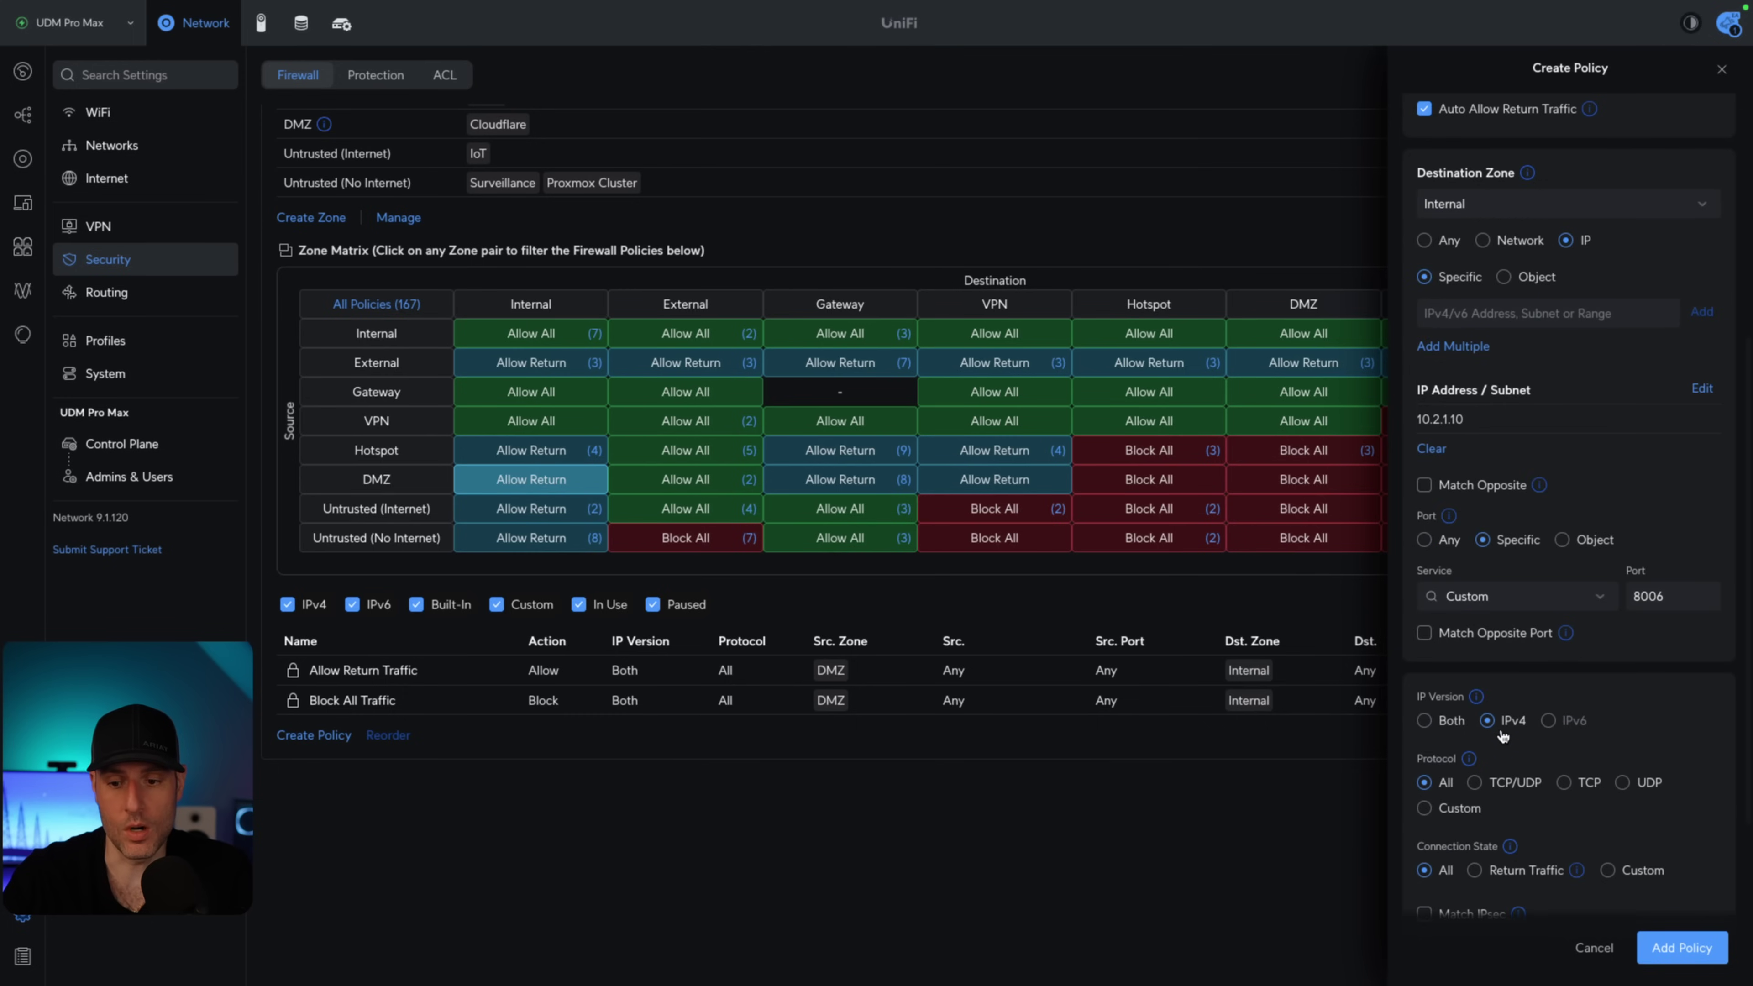
left_click(1587, 783)
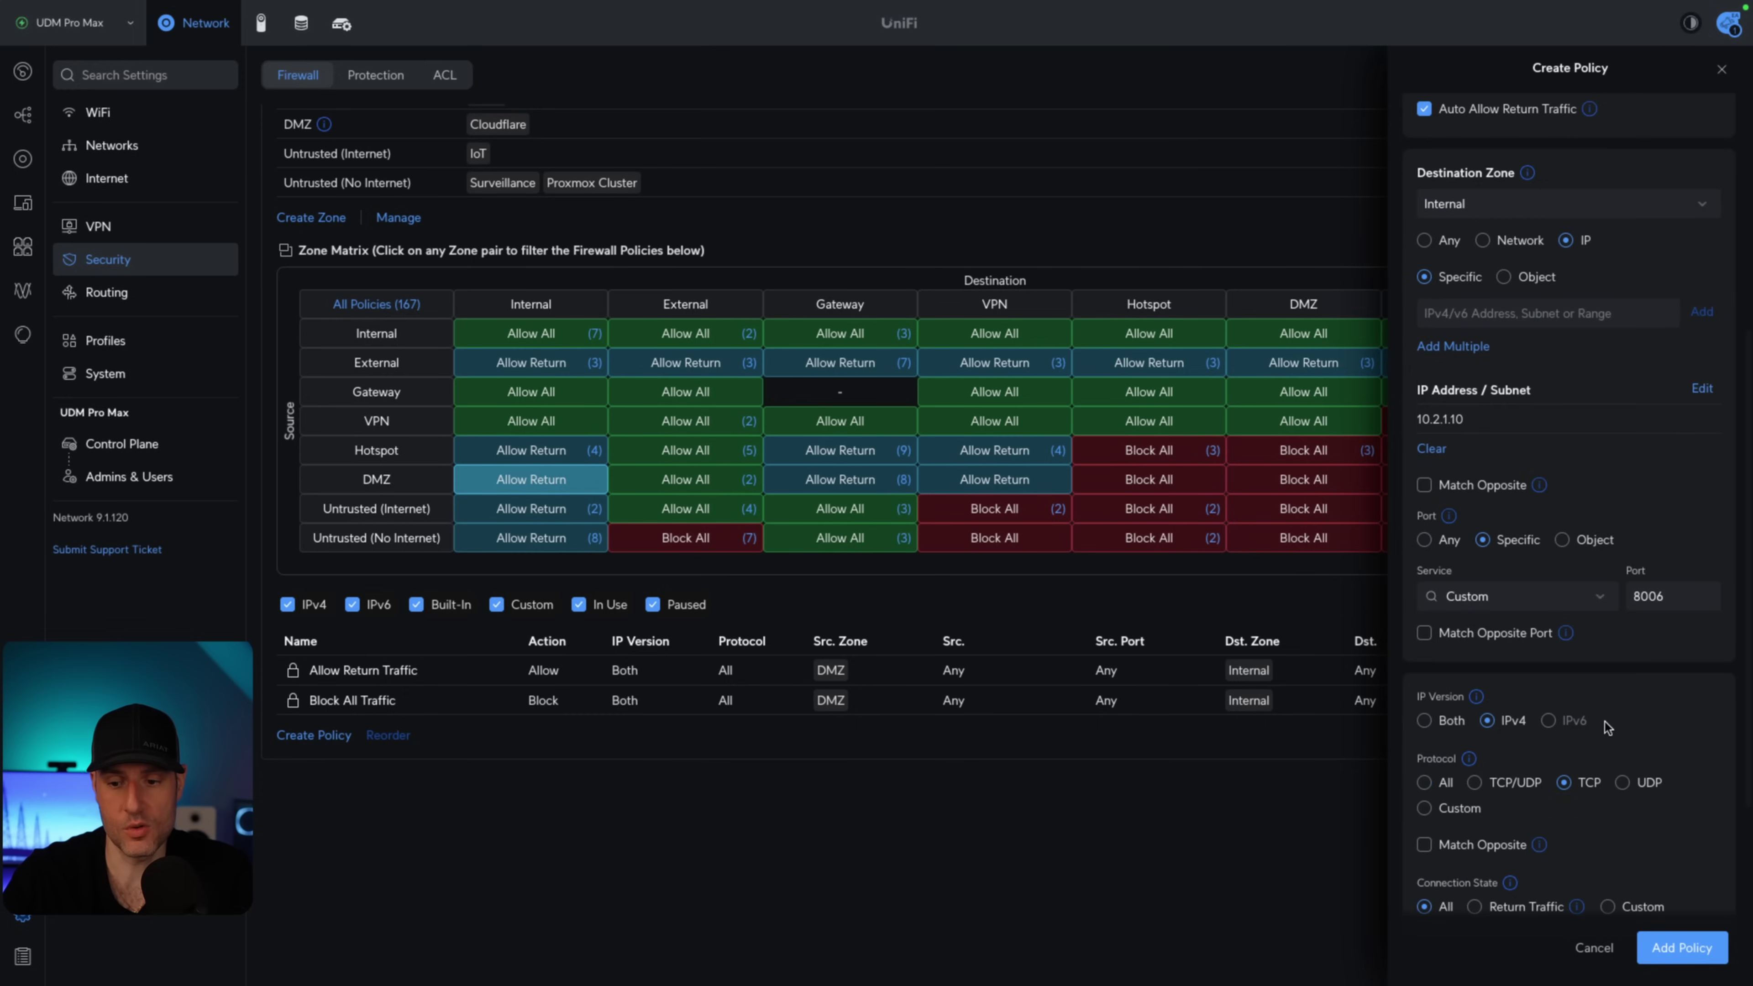
scroll(1615, 704, "up", 8)
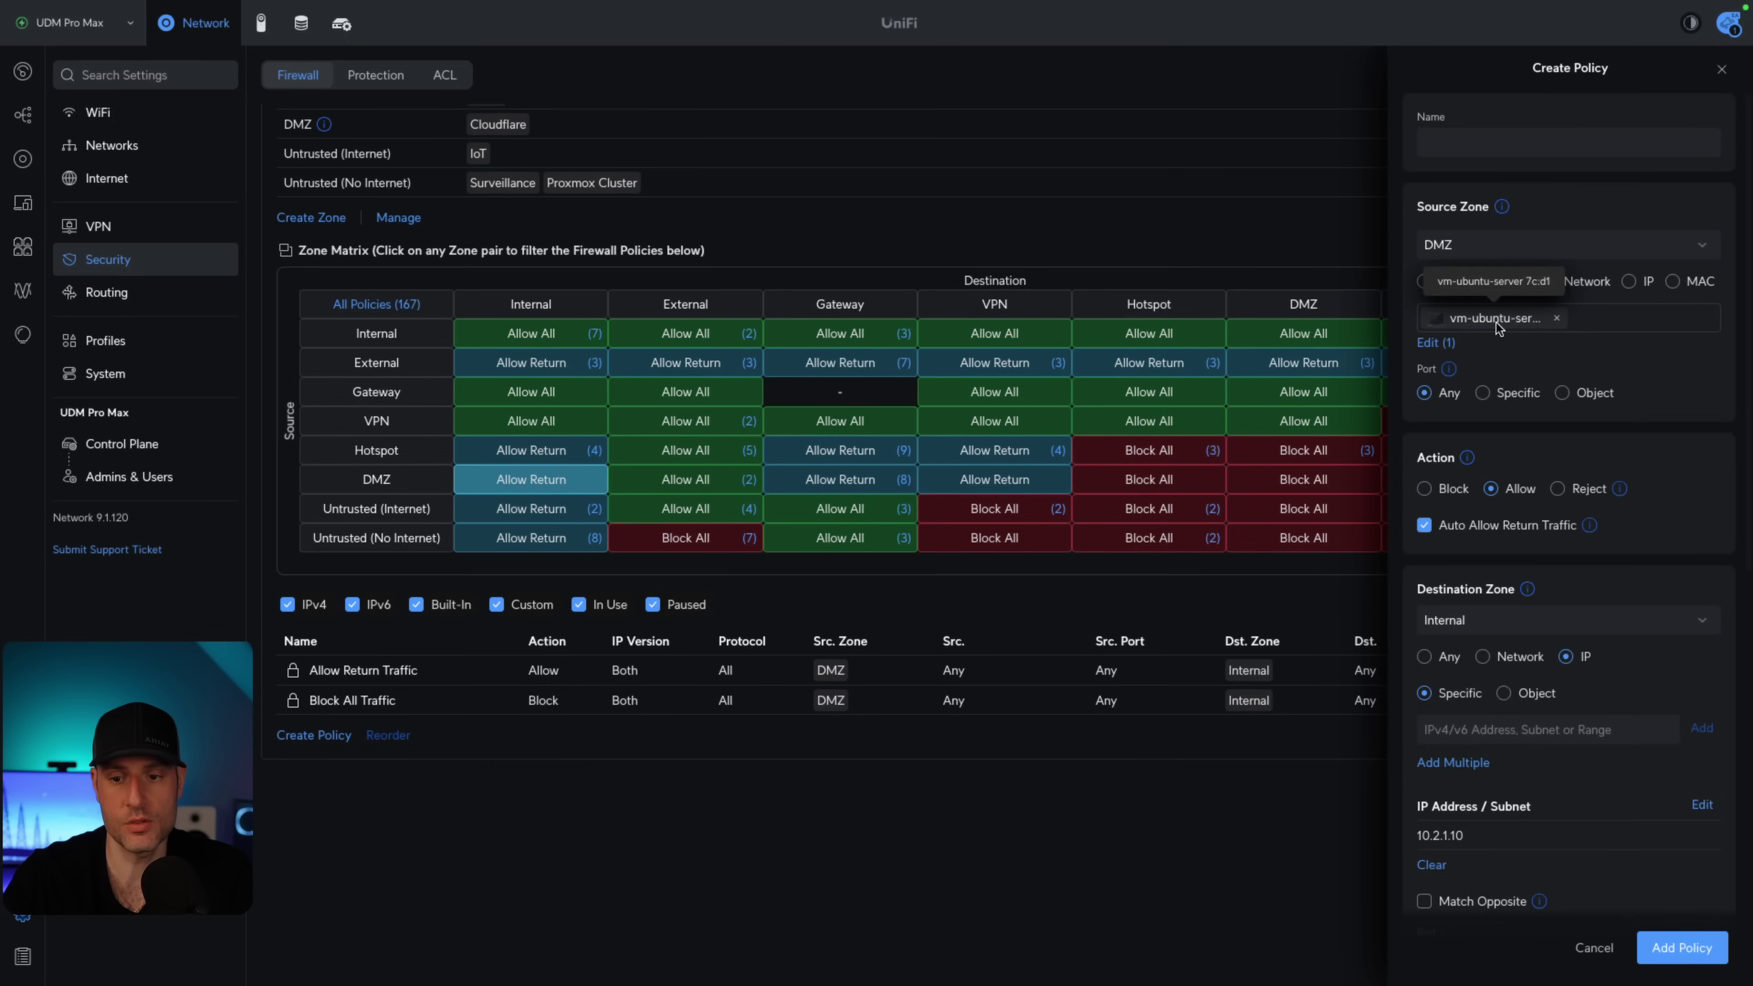
scroll(1546, 633, "down", 2)
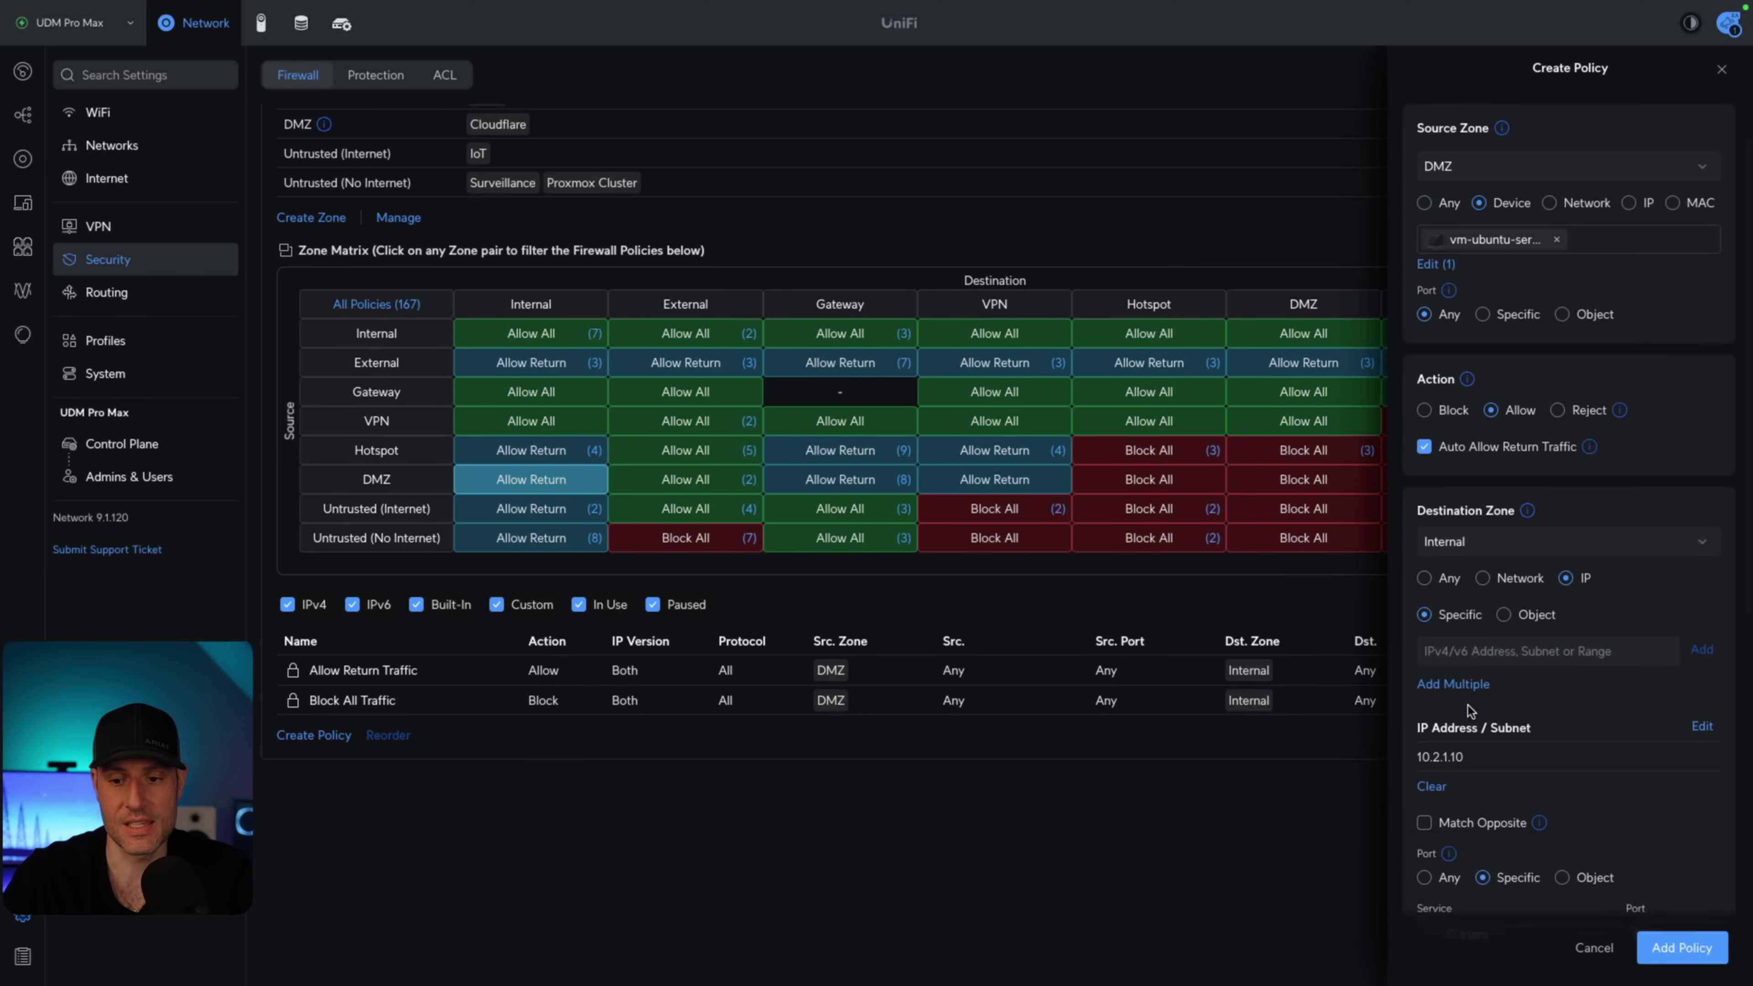
- Add the DMZ-to-Internal policy and reload proxmox.wundertech.net in the InPrivate browser window
scroll(1442, 751, "down", 7)
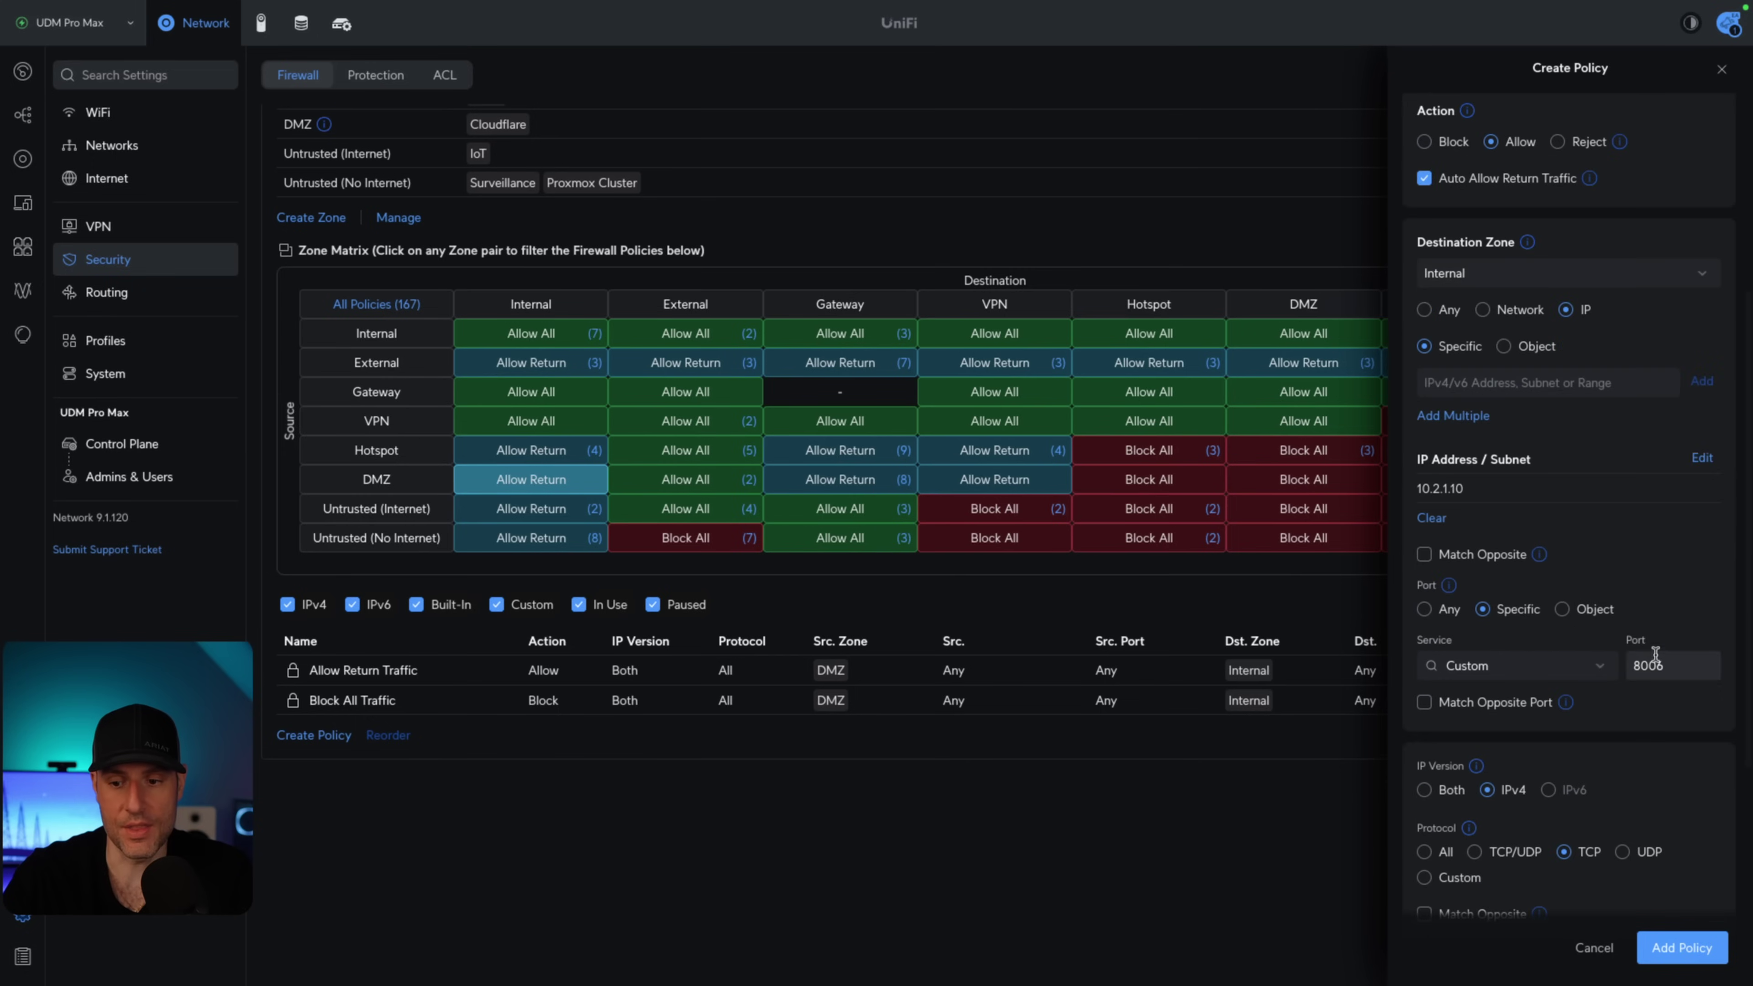
left_click(1687, 948)
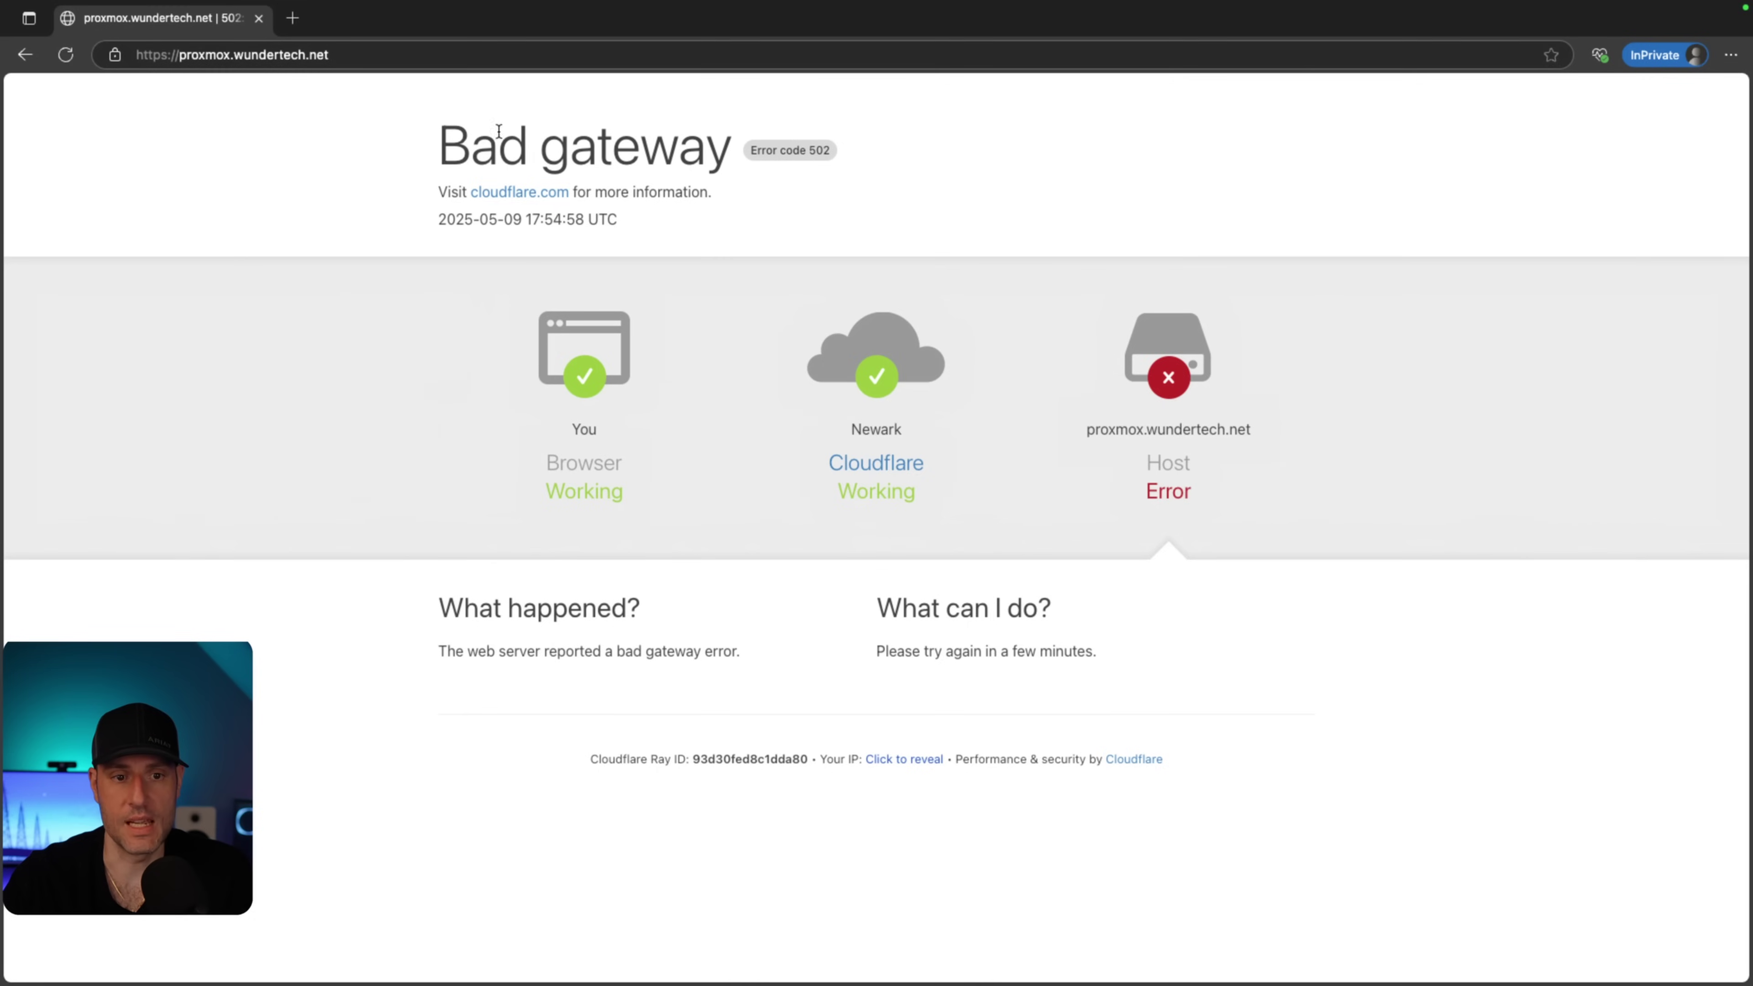
left_click(525, 62)
key("Return")
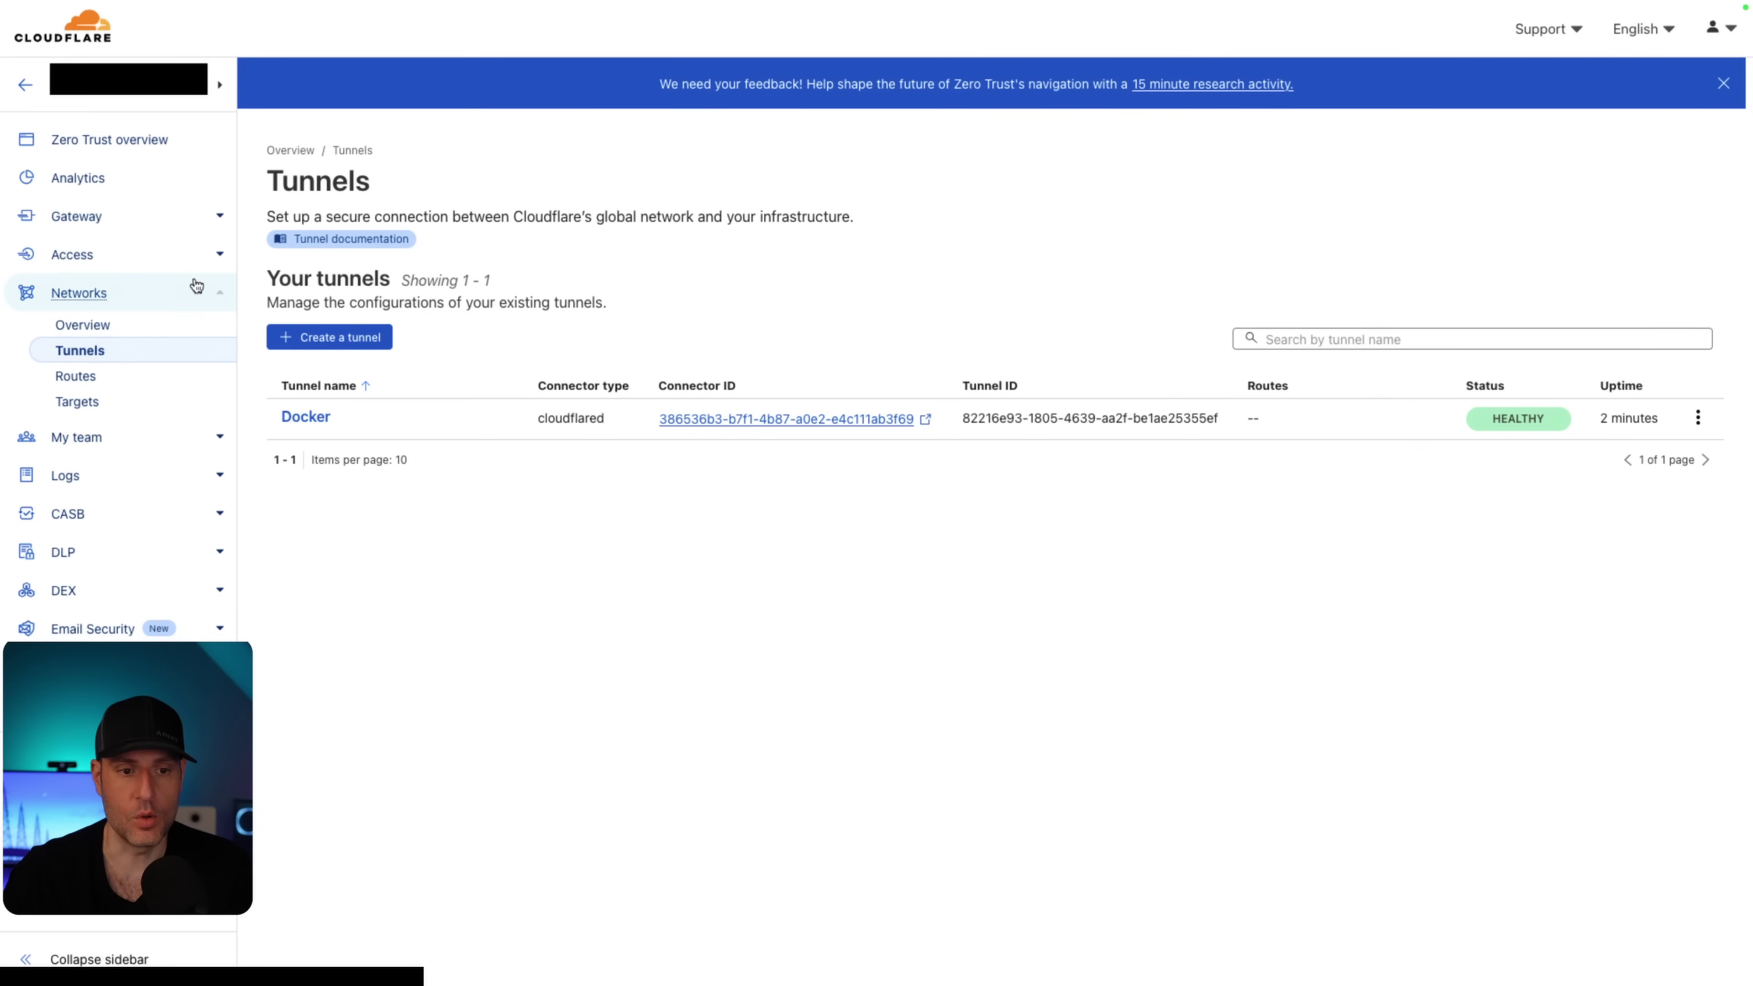
- Open the WunderTech Access policy for editing in Cloudflare Zero Trust and review its session duration options
left_click(169, 261)
left_click(120, 337)
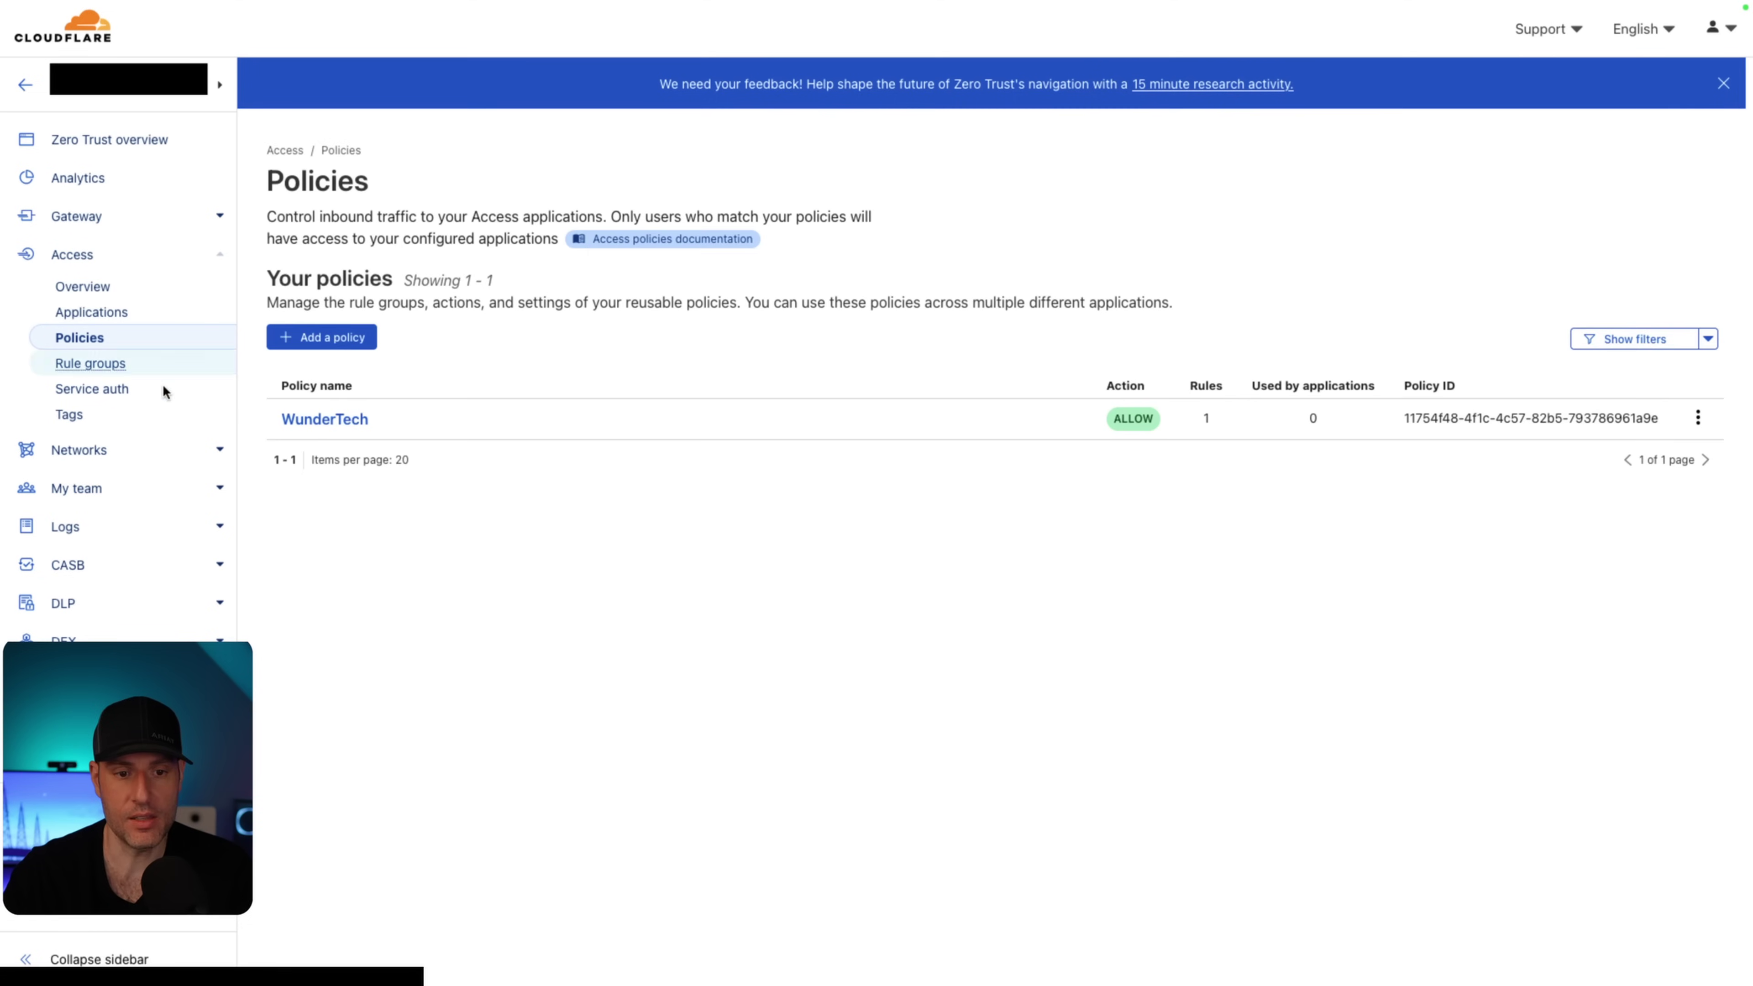
left_click(352, 424)
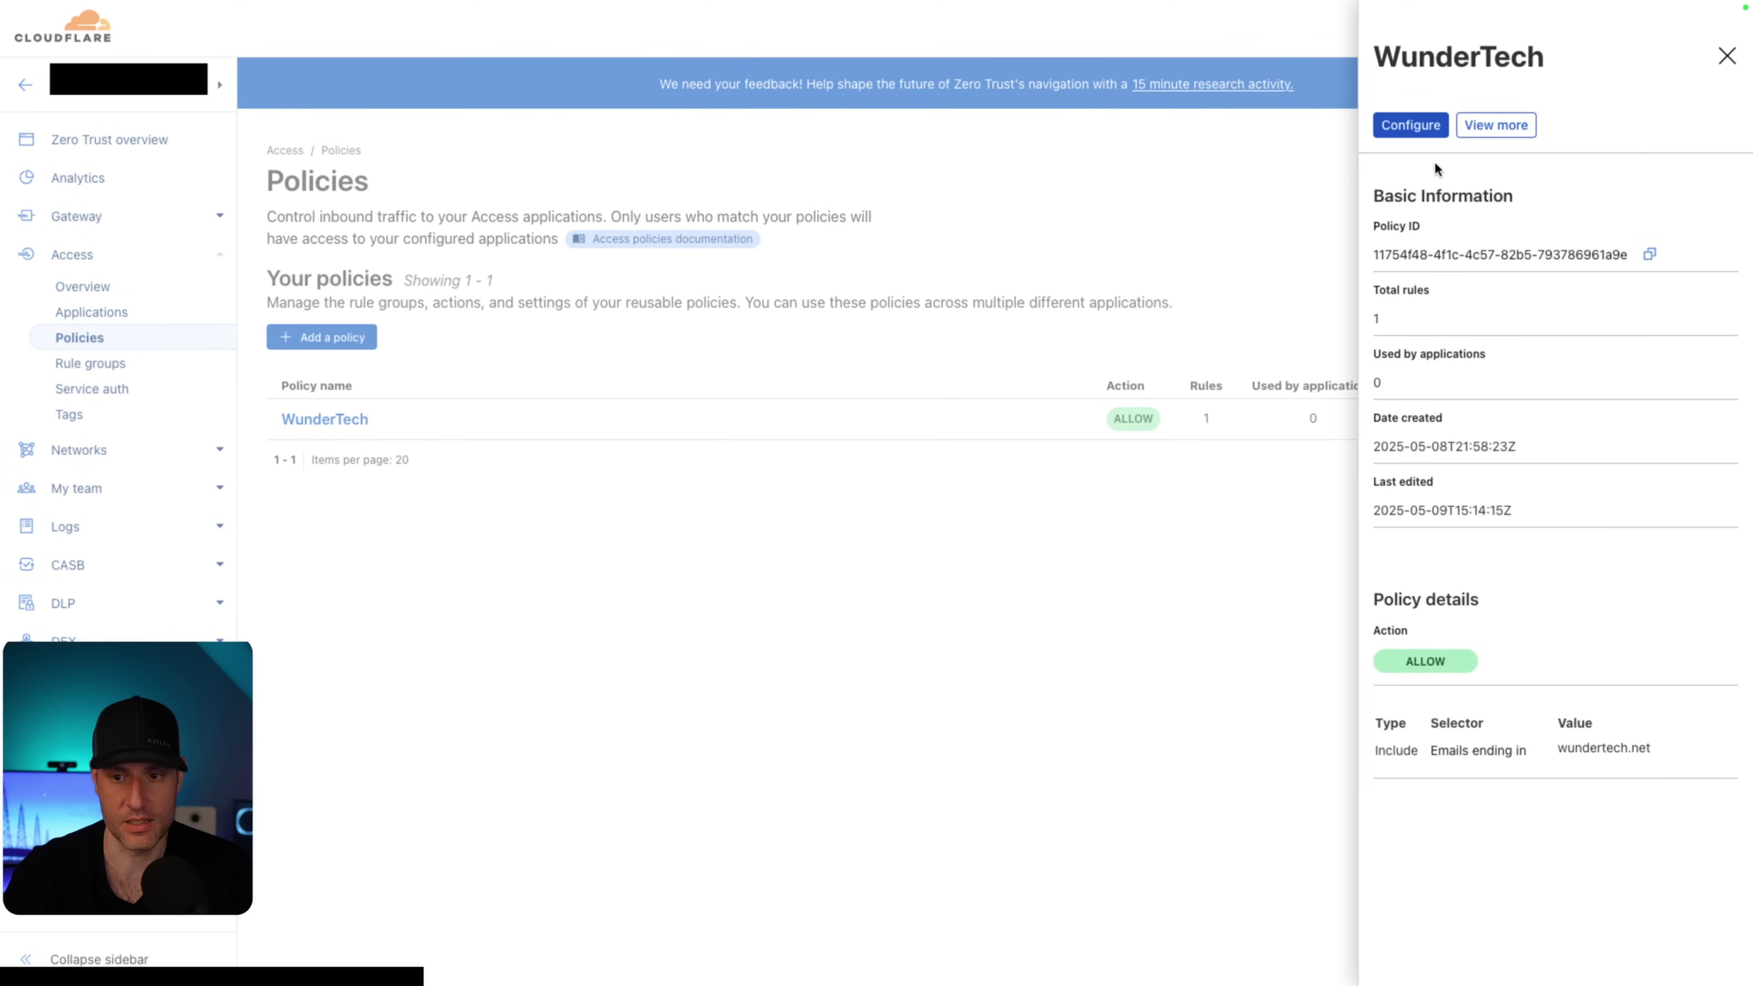
left_click(1410, 127)
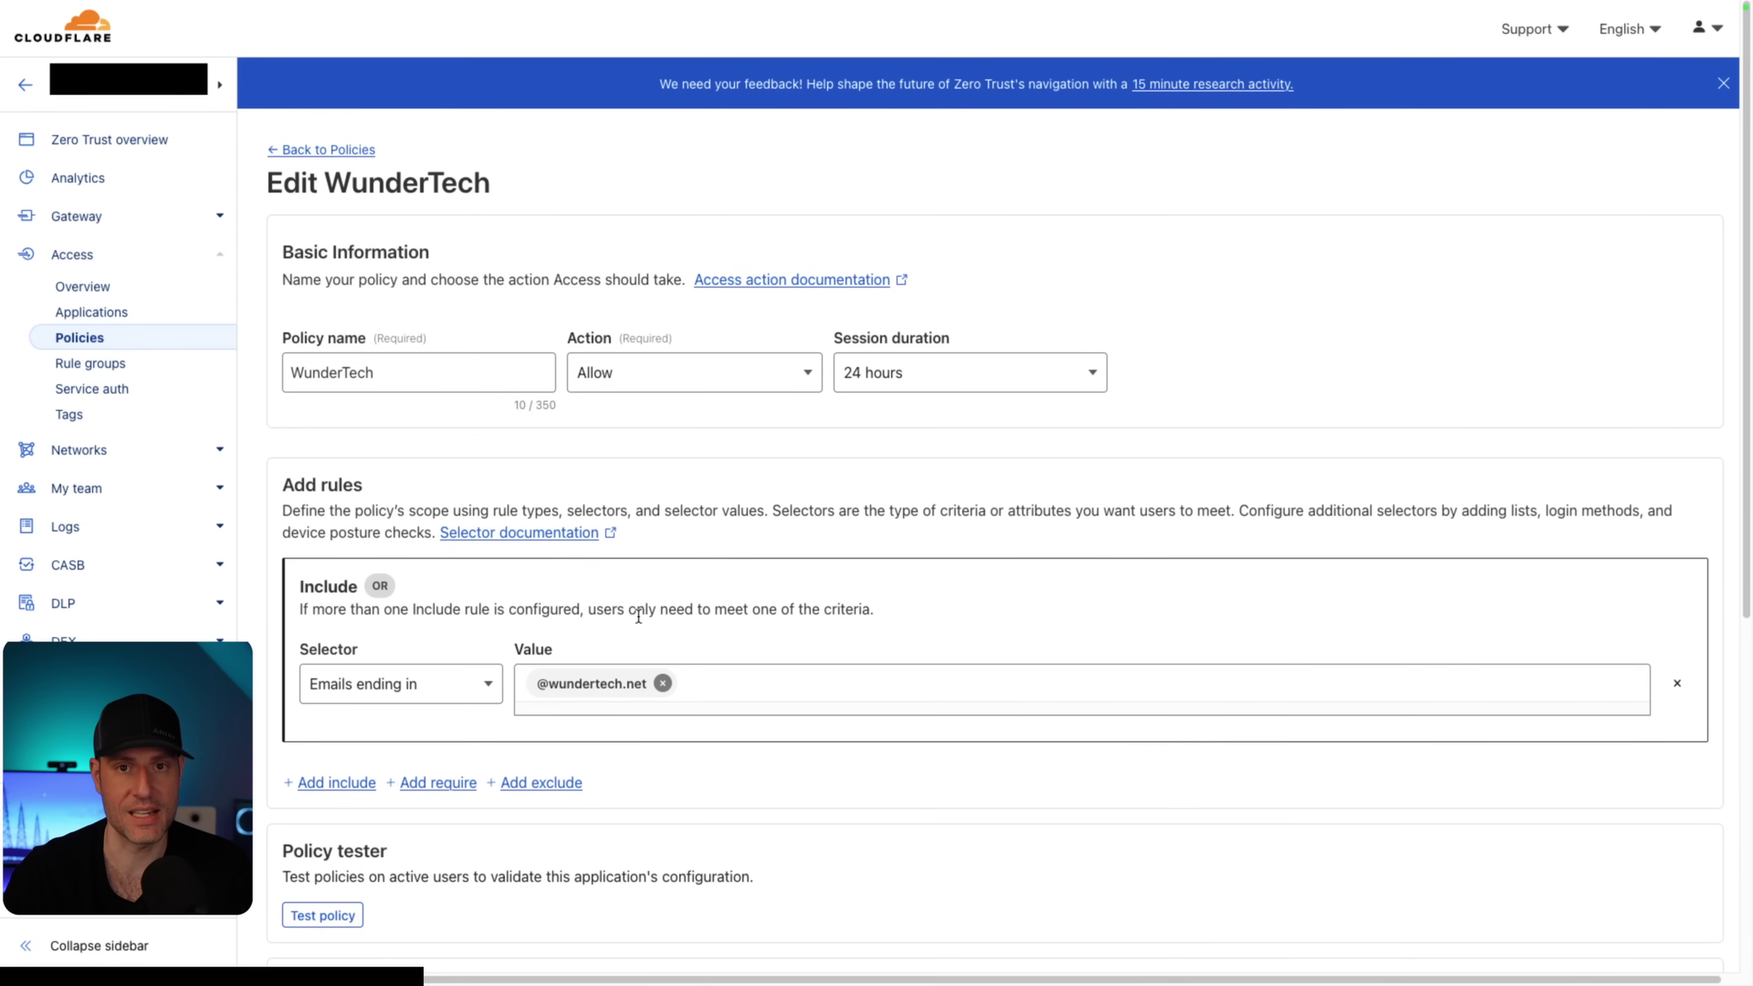
left_click(1076, 373)
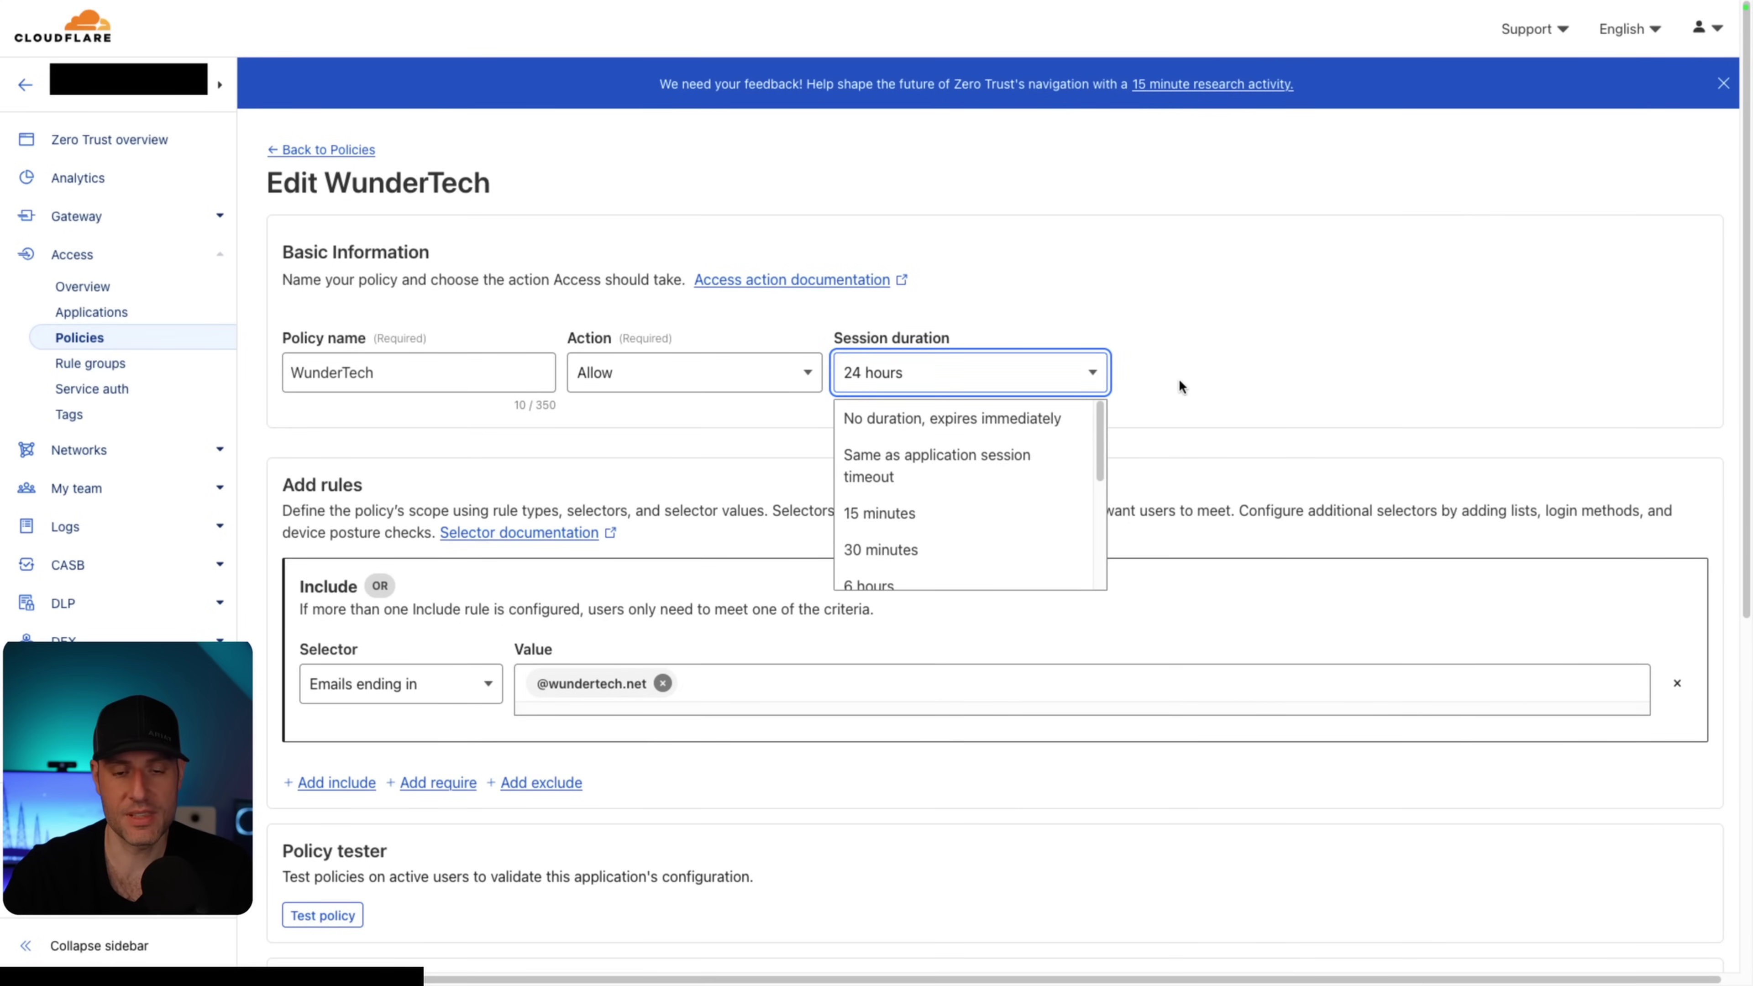
left_click(1242, 352)
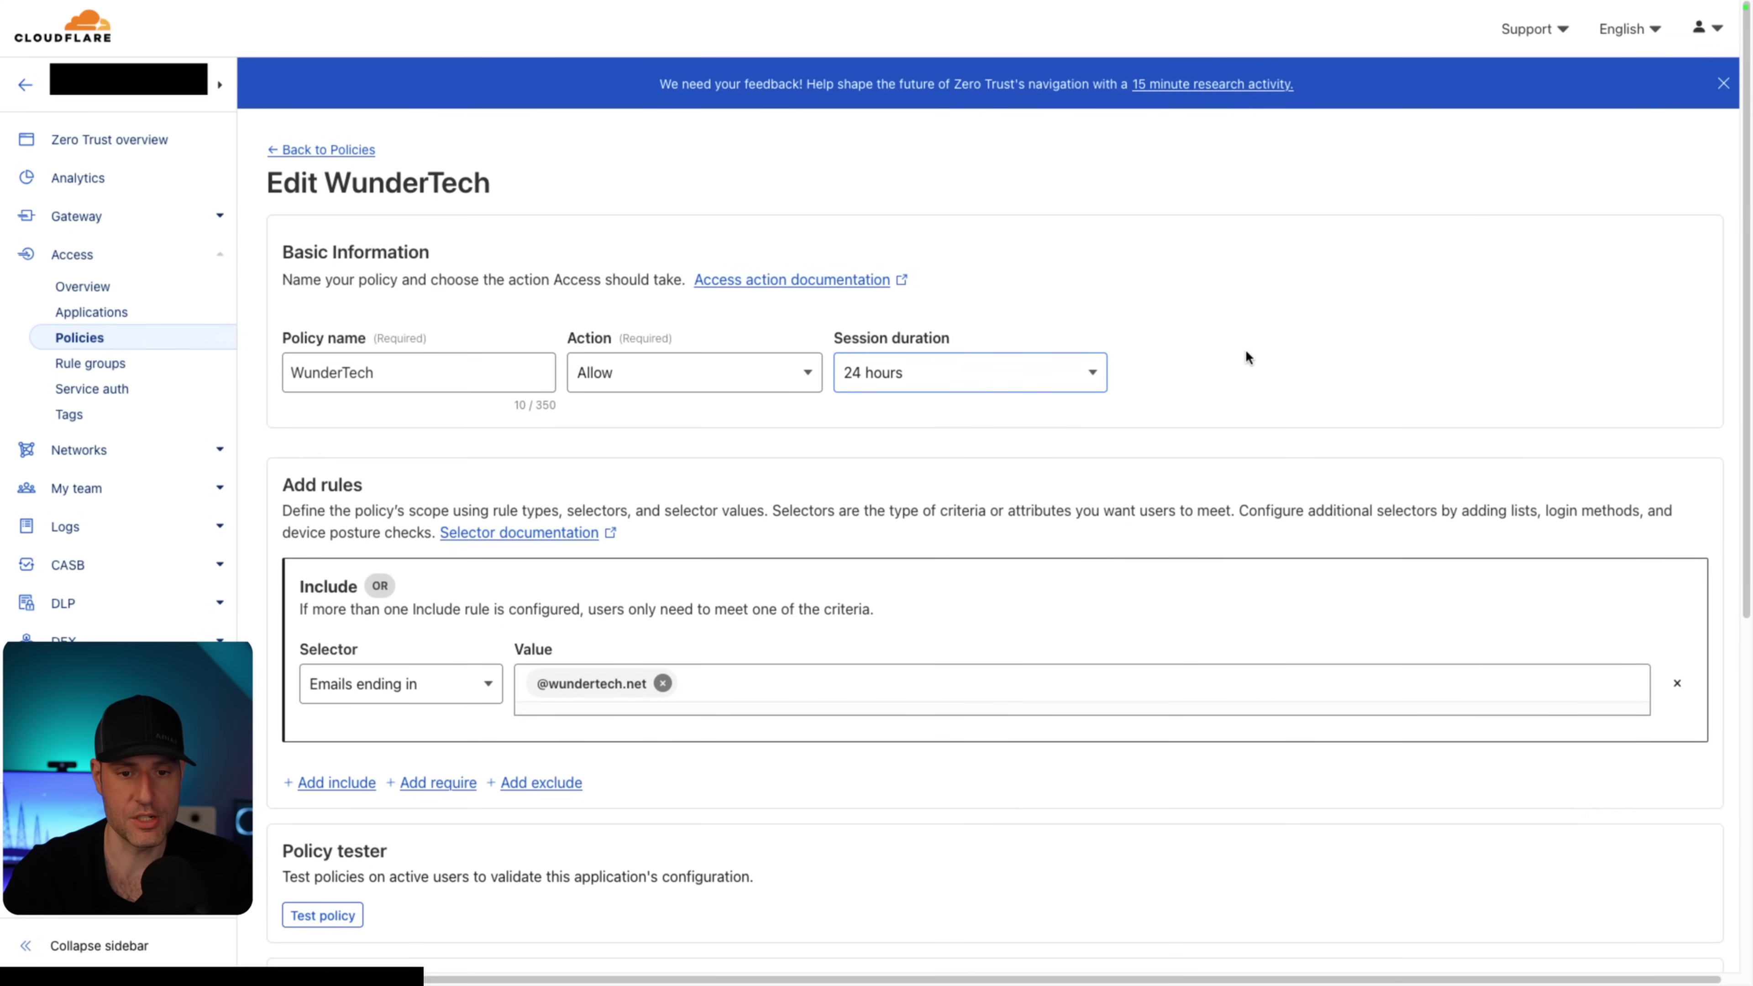
- Review the include rule's selector options and the additional settings, and save the WunderTech policy
scroll(695, 480, "down", 2)
left_click(407, 595)
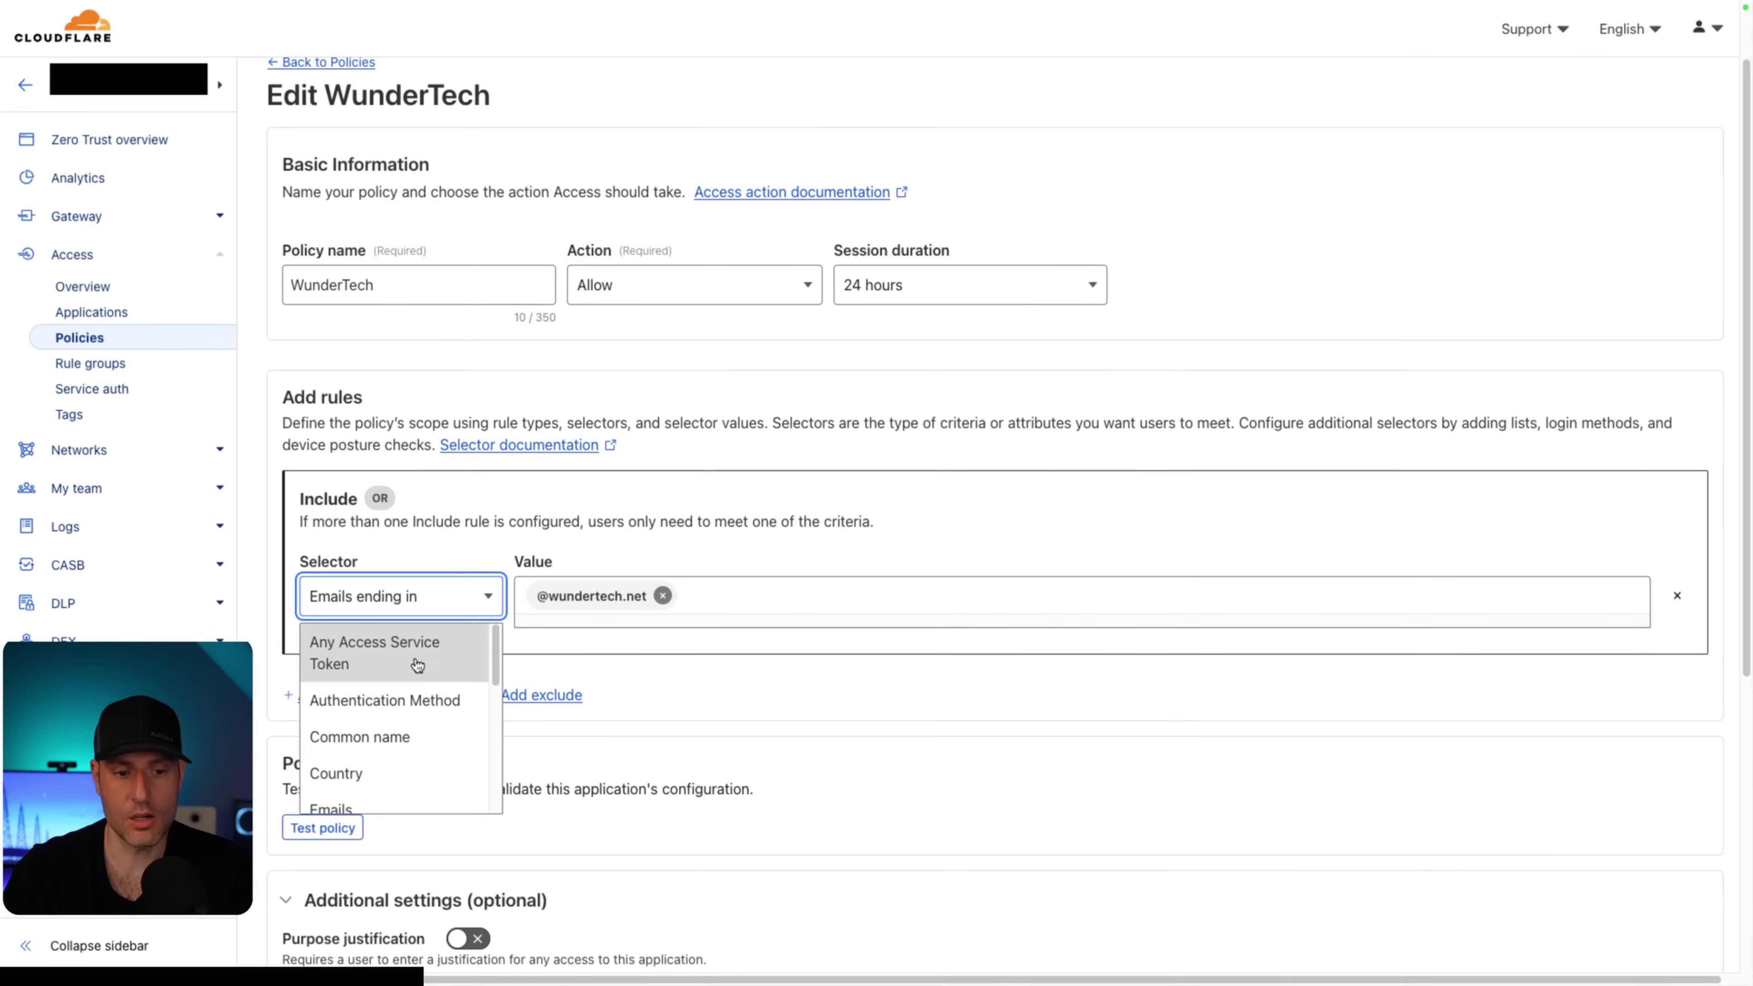
scroll(497, 659, "down", 2)
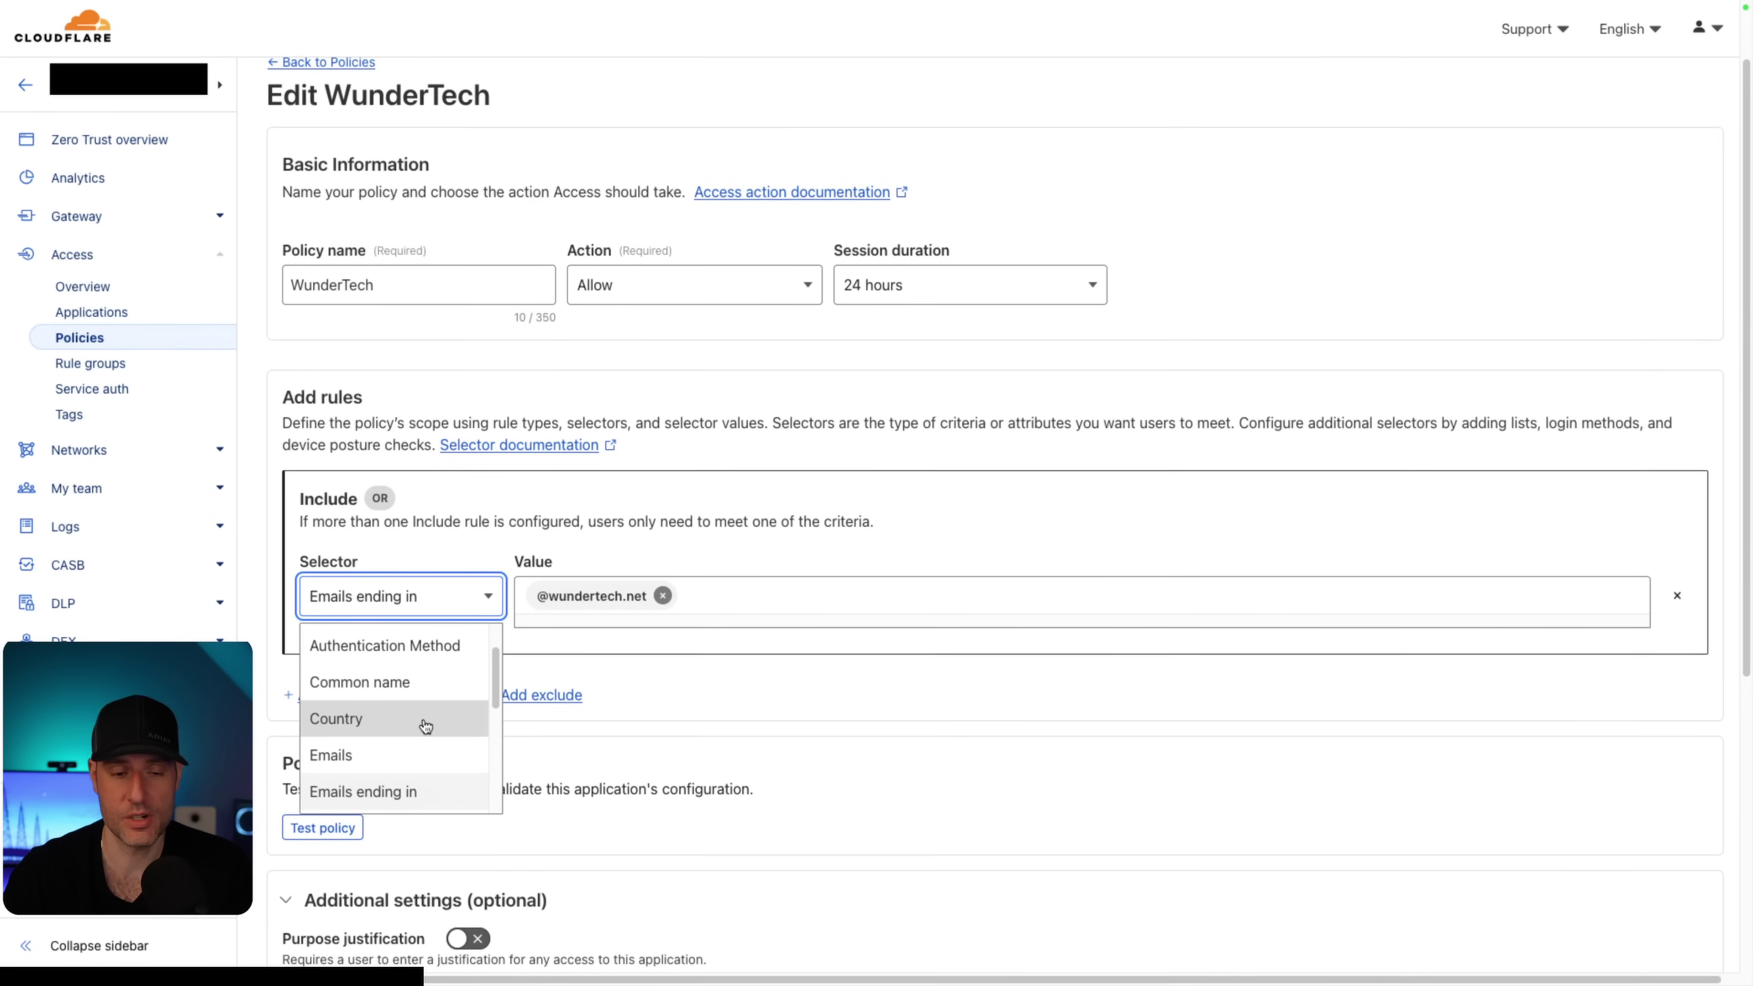
scroll(427, 728, "down", 1)
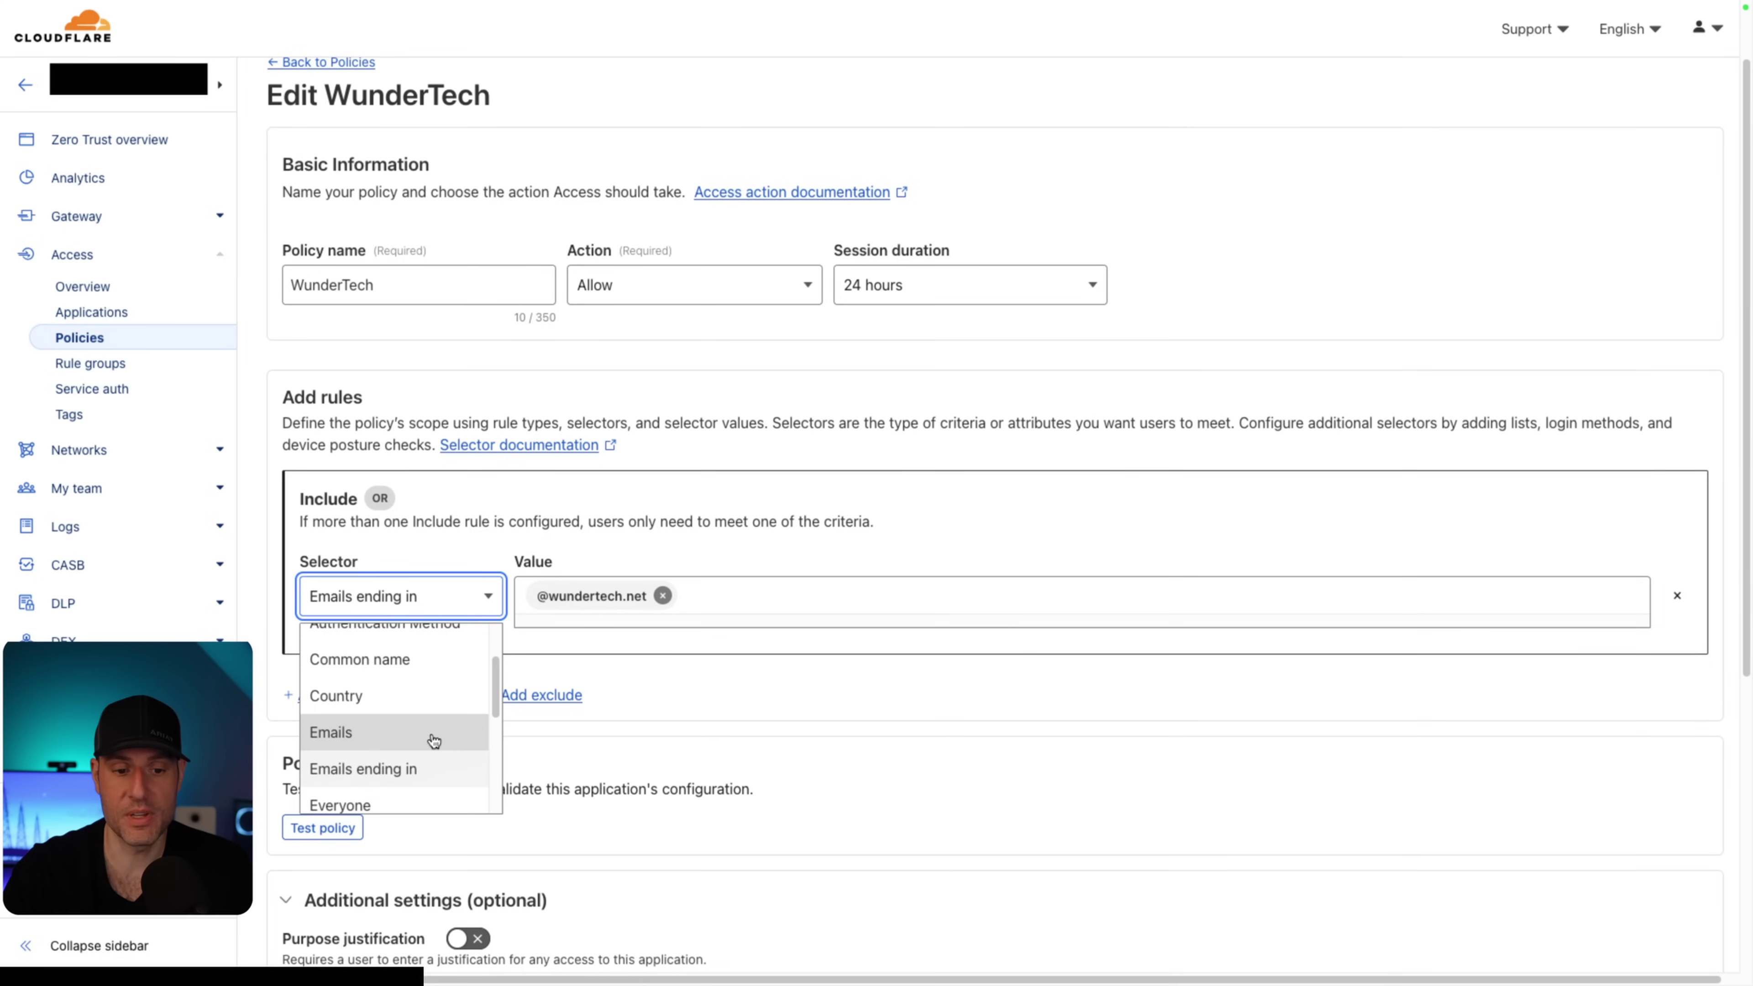
mouse_move(492, 694)
left_mouse_down()
mouse_move(494, 792)
mouse_move(487, 660)
left_mouse_up()
left_click(661, 472)
scroll(653, 638, "down", 5)
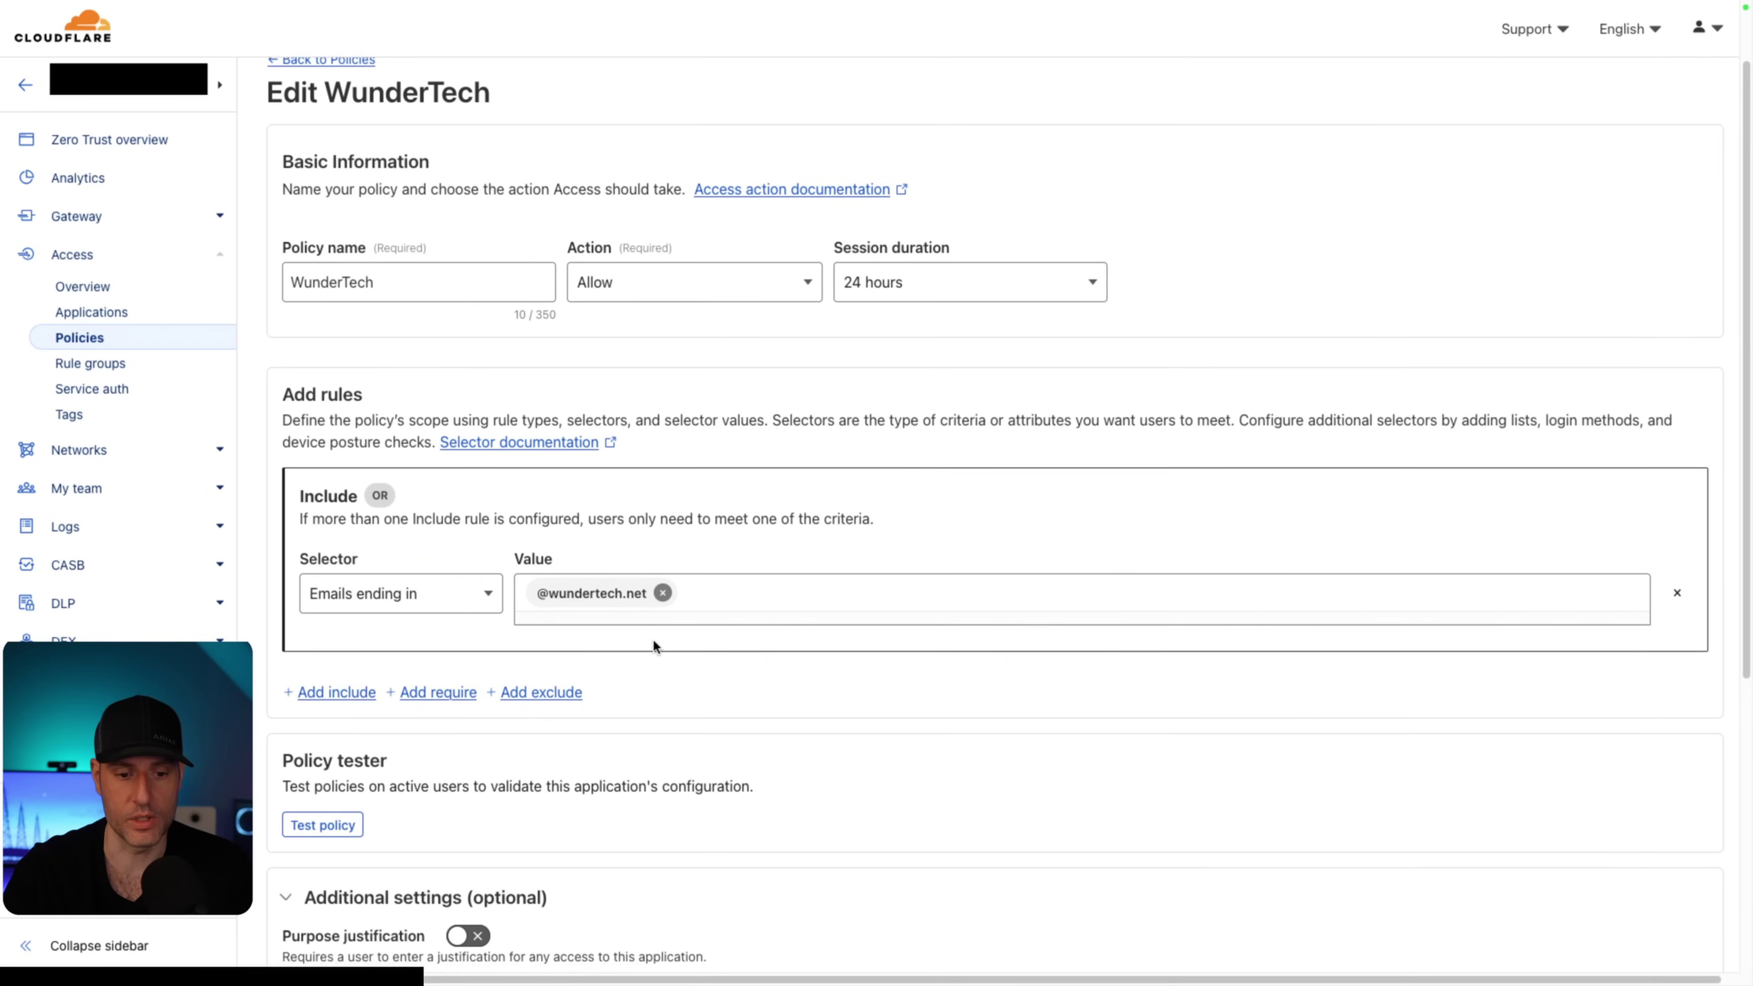
scroll(655, 683, "down", 2)
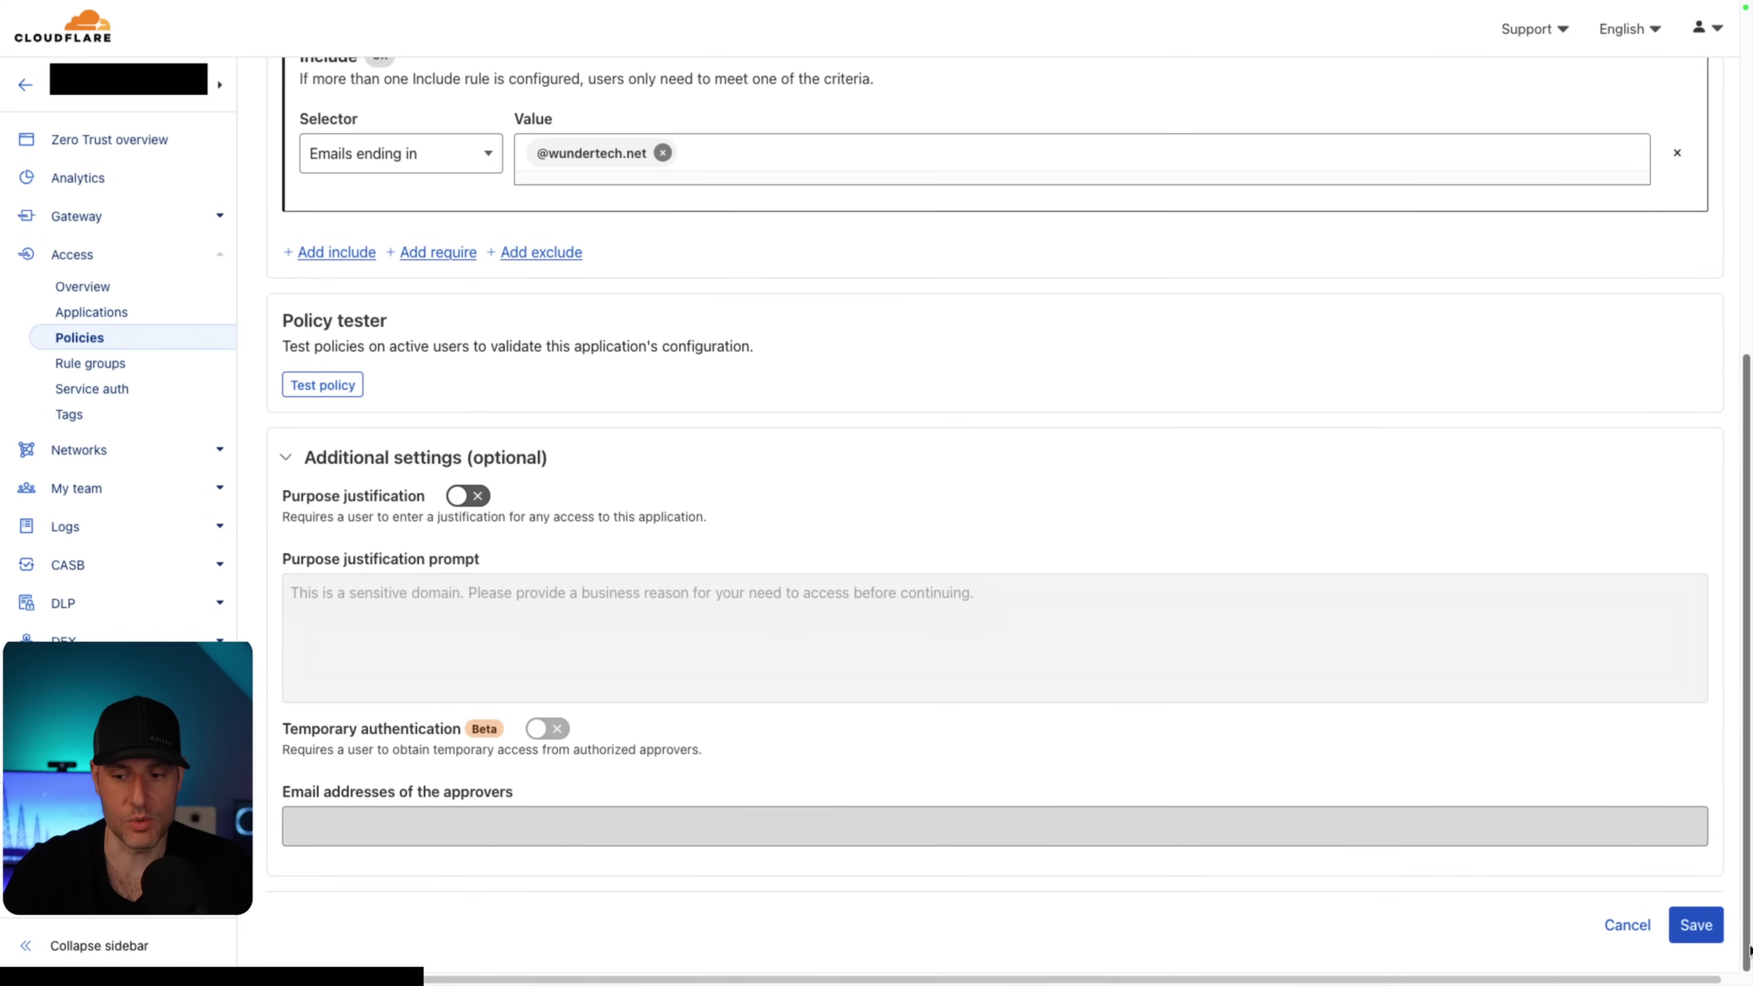
left_click(1695, 924)
left_click(1084, 557)
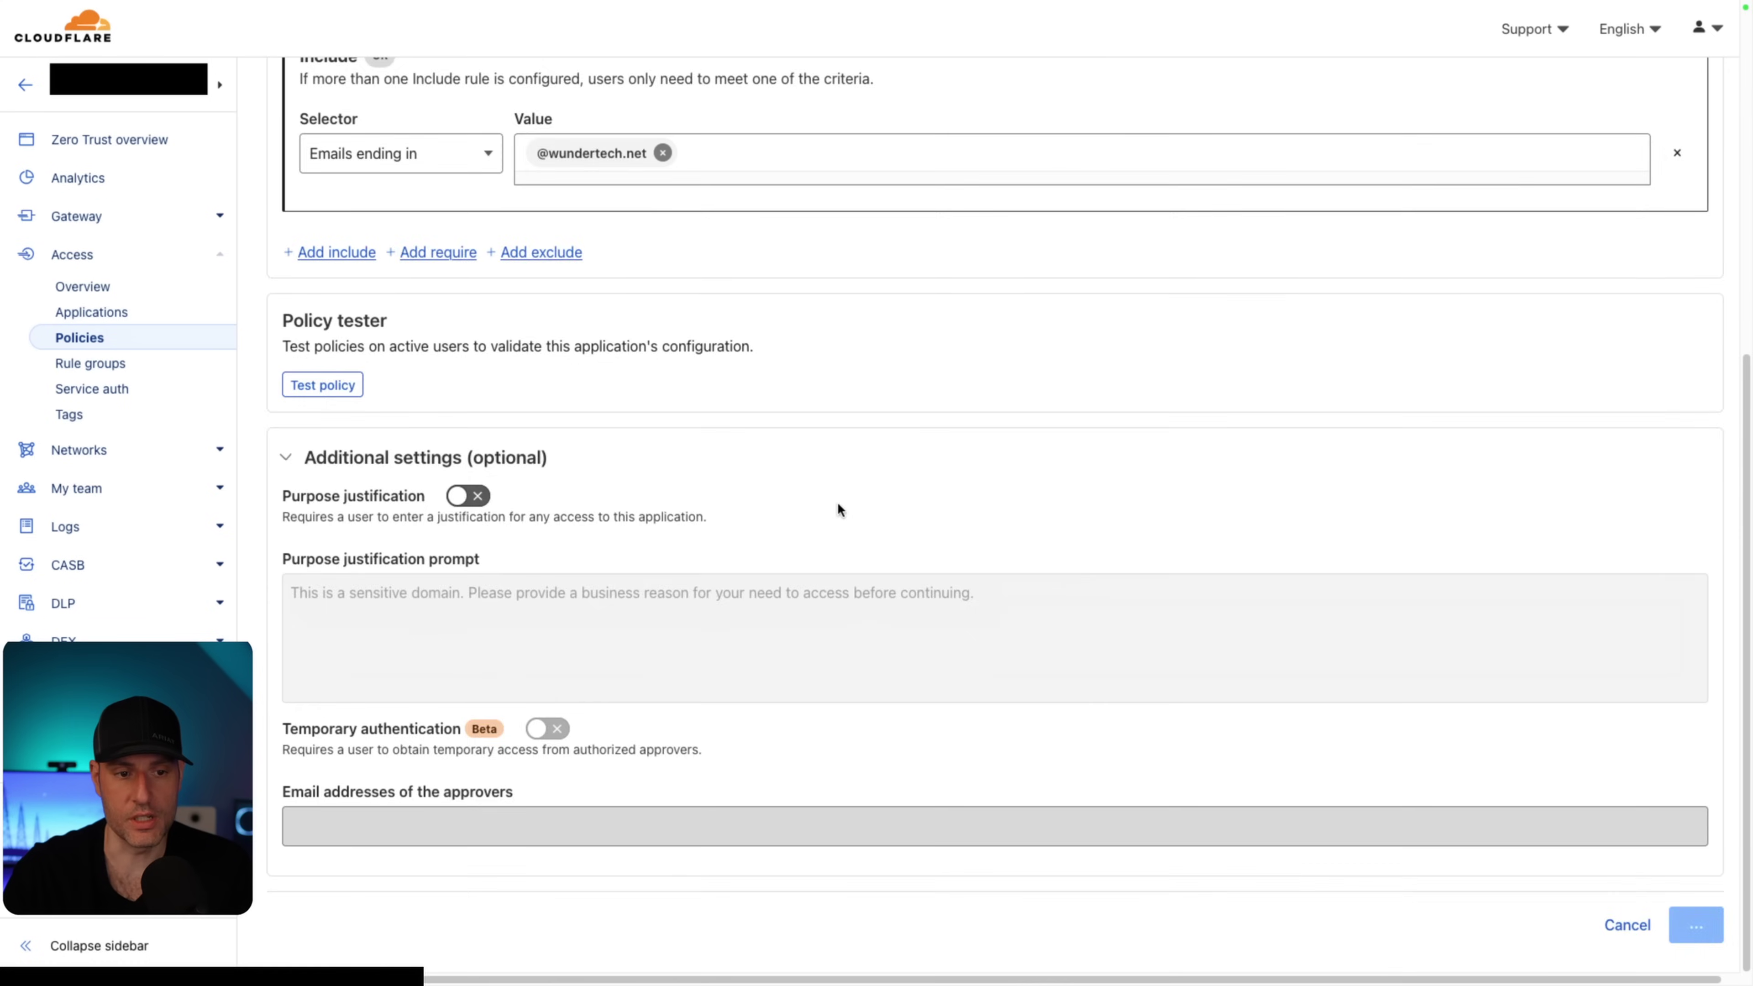
- Start a new self-hosted Access application named Proxmox
left_click(111, 314)
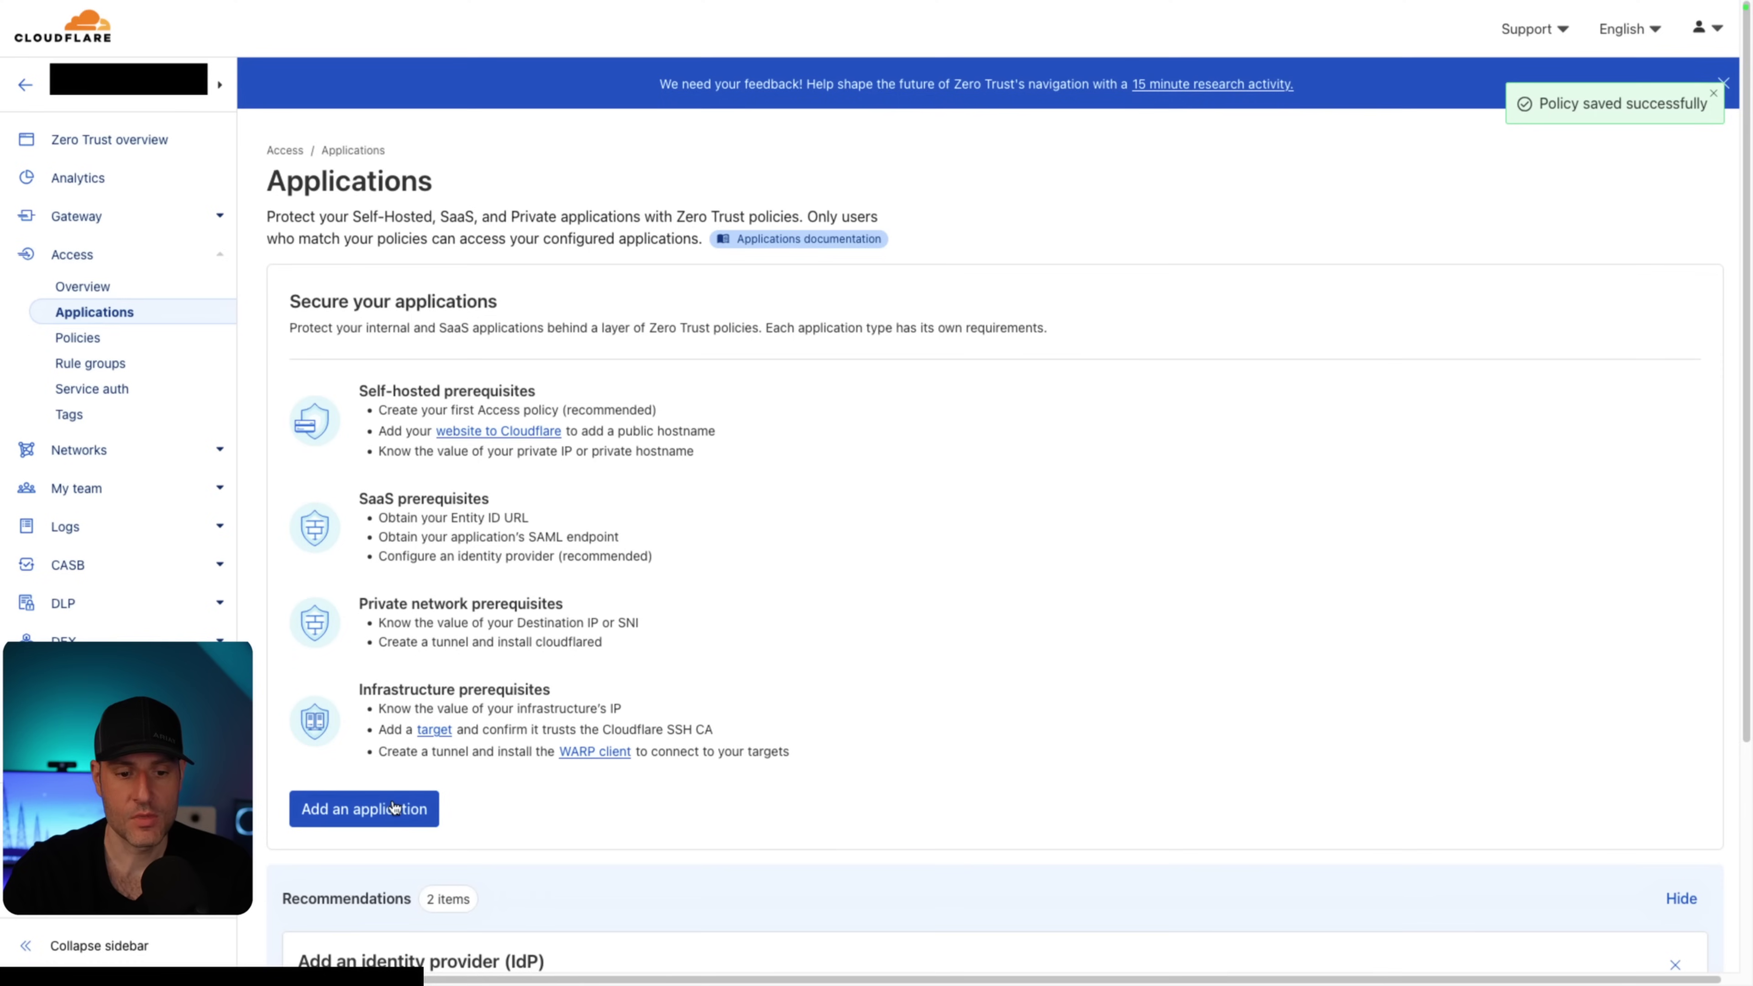
left_click(383, 807)
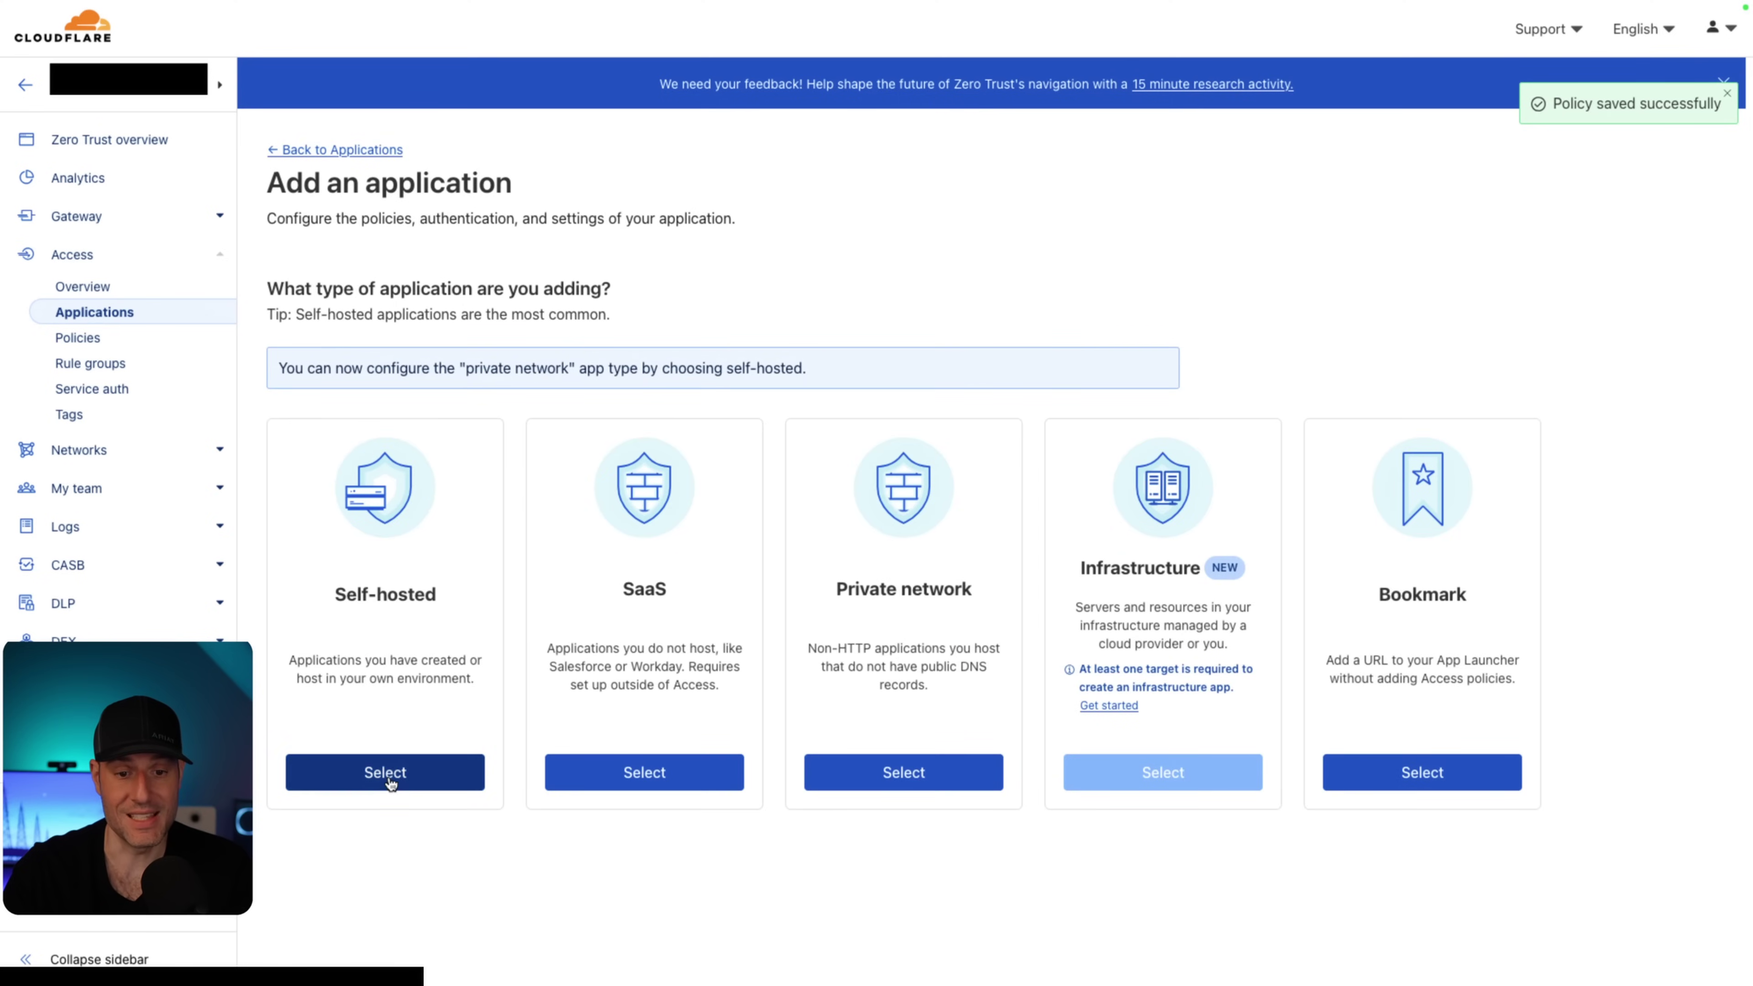
left_click(387, 771)
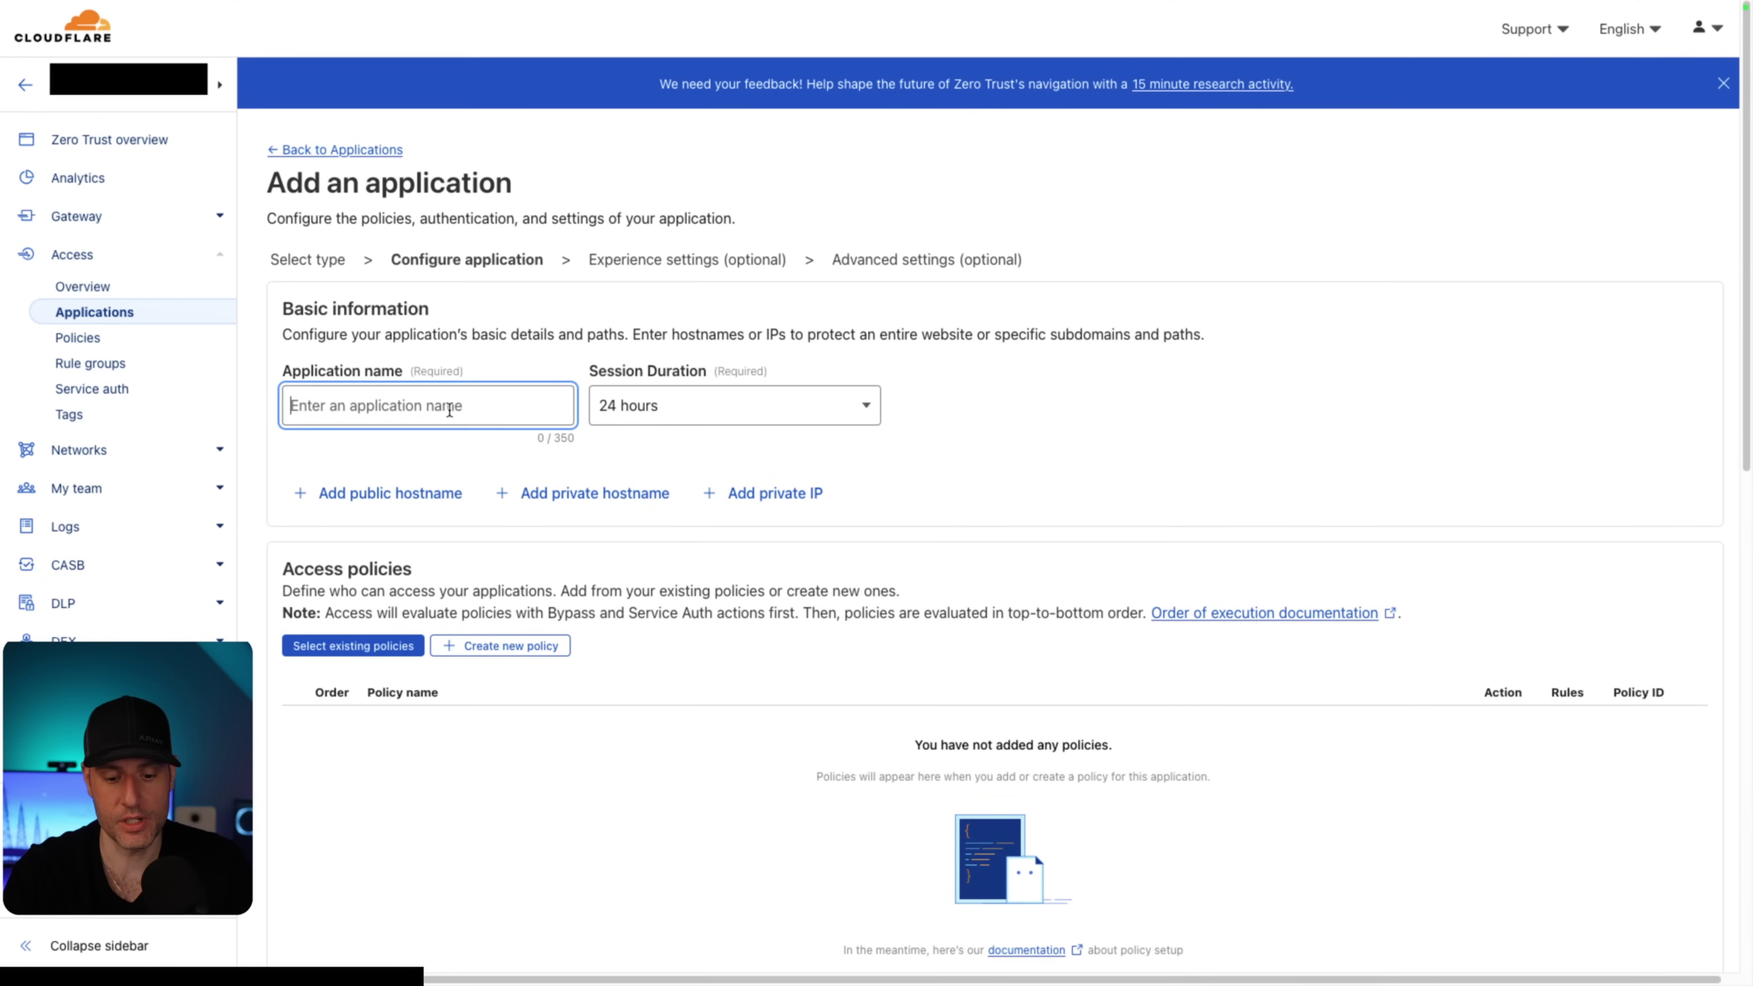
type("Proxmox")
- Assign the existing WunderTech policy to the application and try to continue to the next setup stage
scroll(389, 578, "down", 1)
scroll(388, 578, "down", 1)
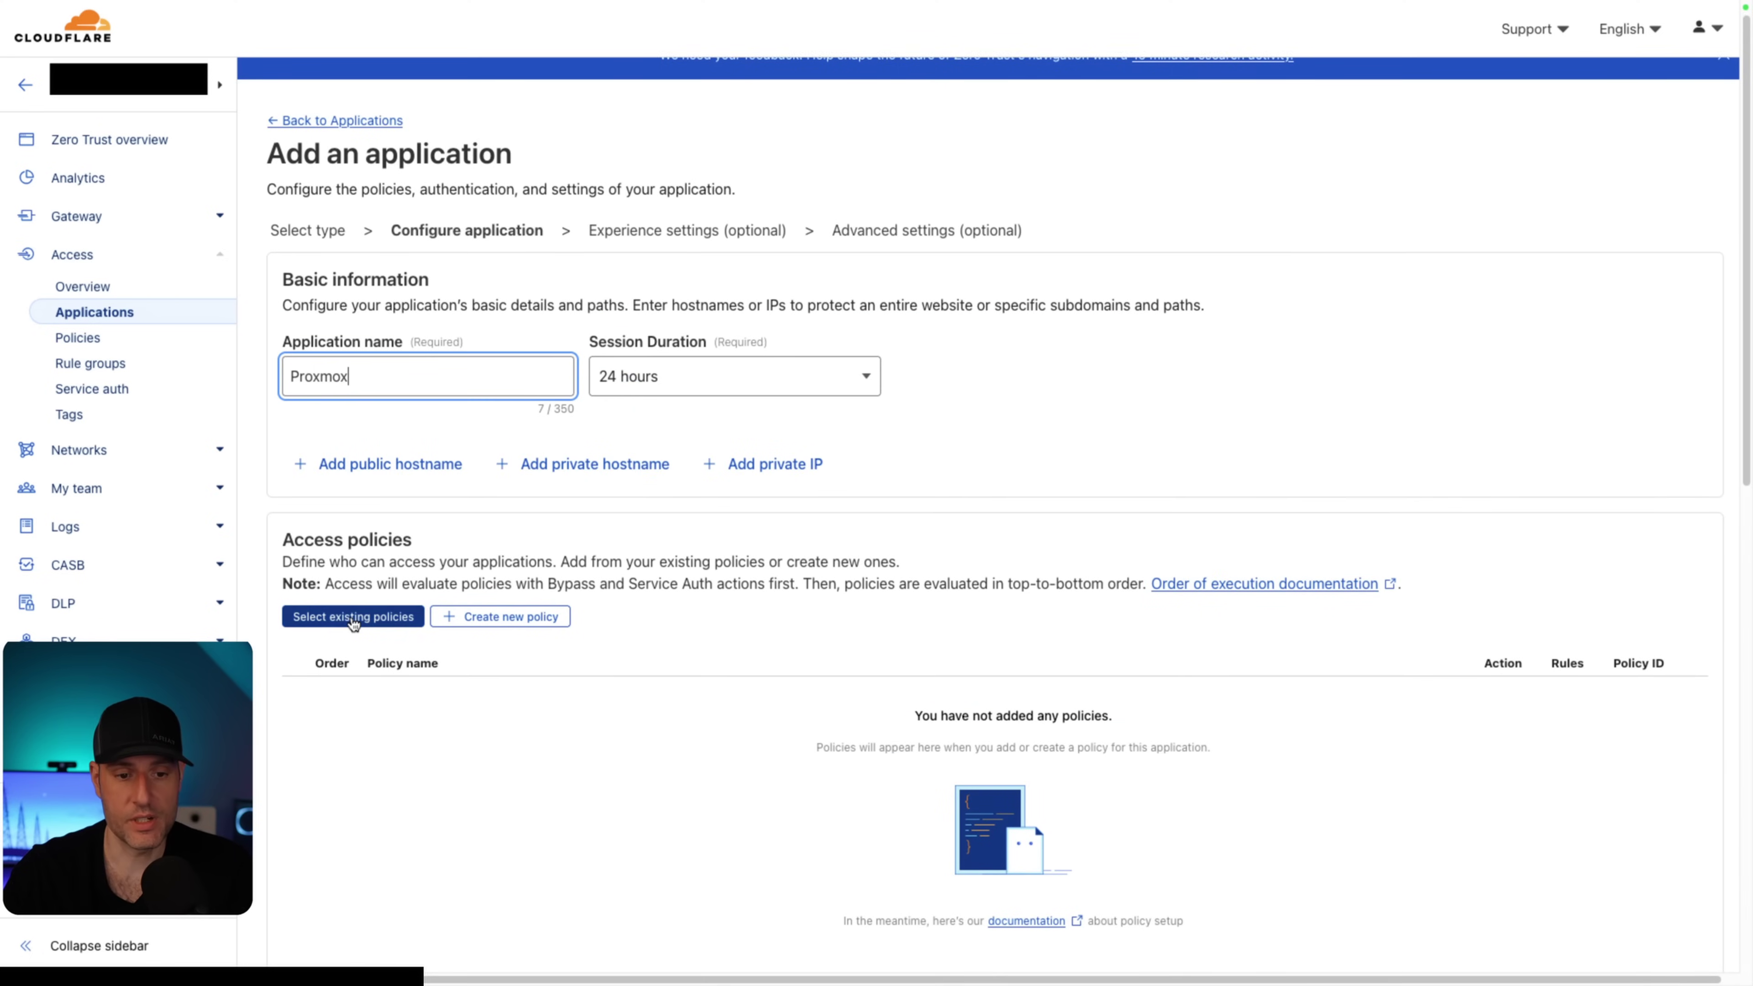
left_click(352, 615)
left_click(531, 530)
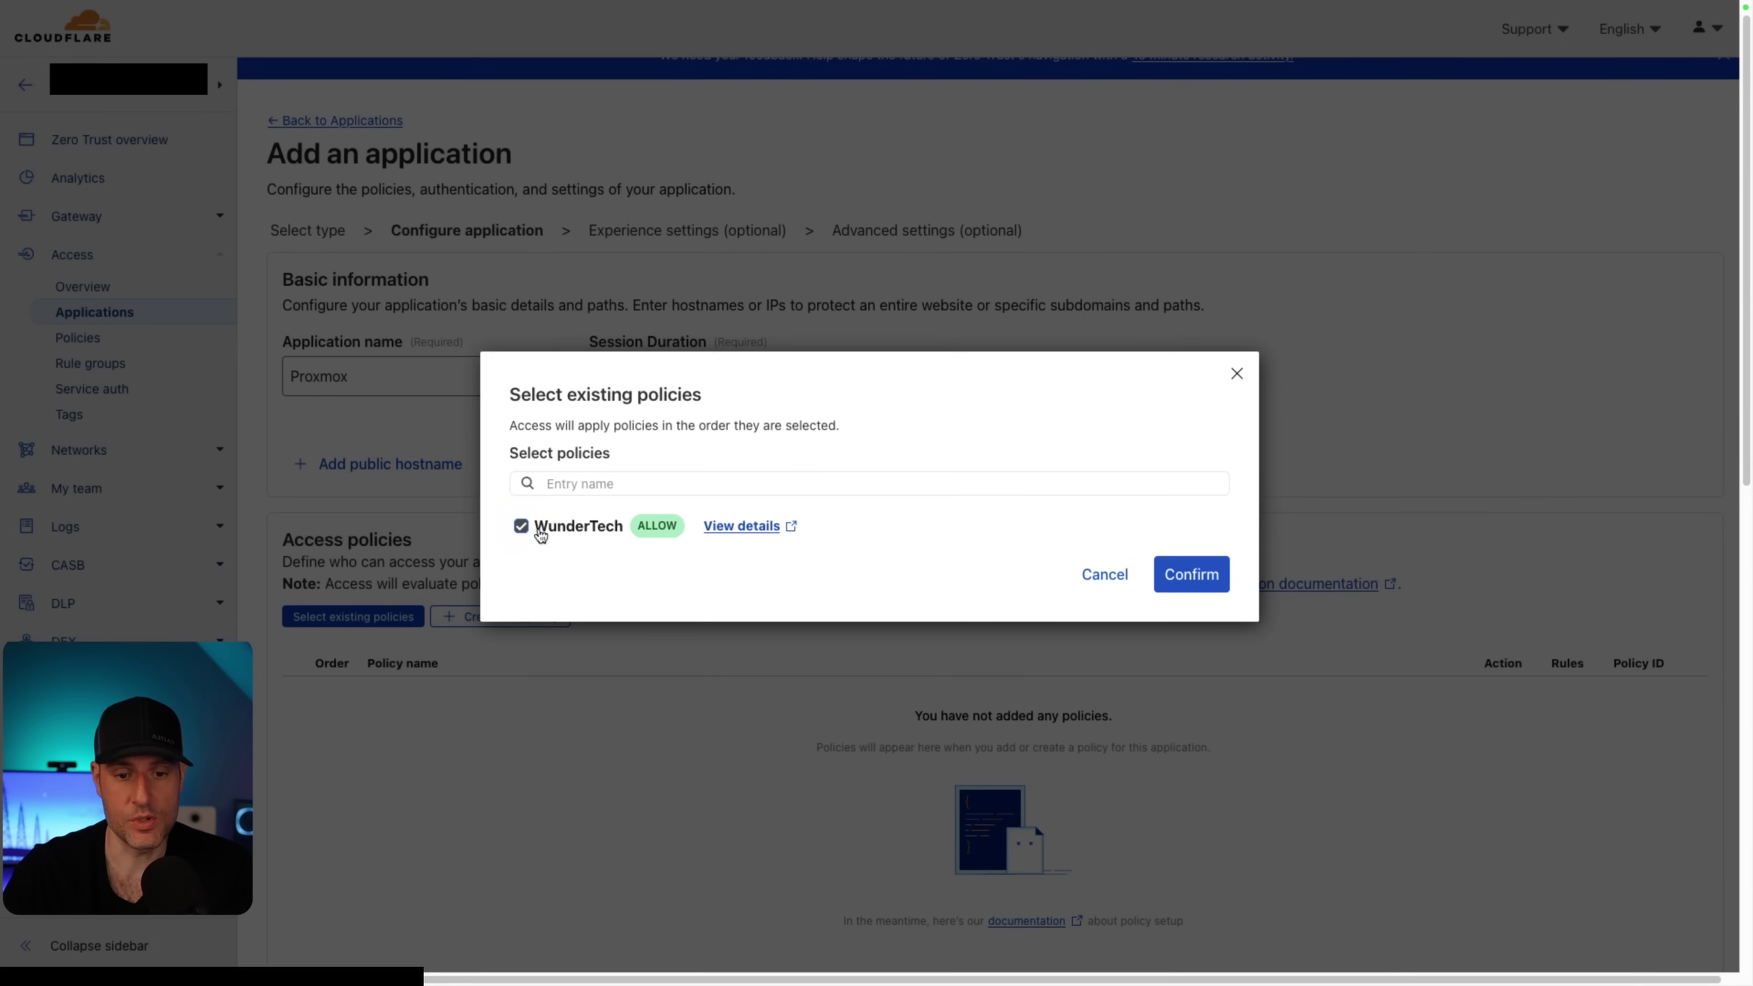
left_click(1179, 575)
scroll(780, 580, "down", 8)
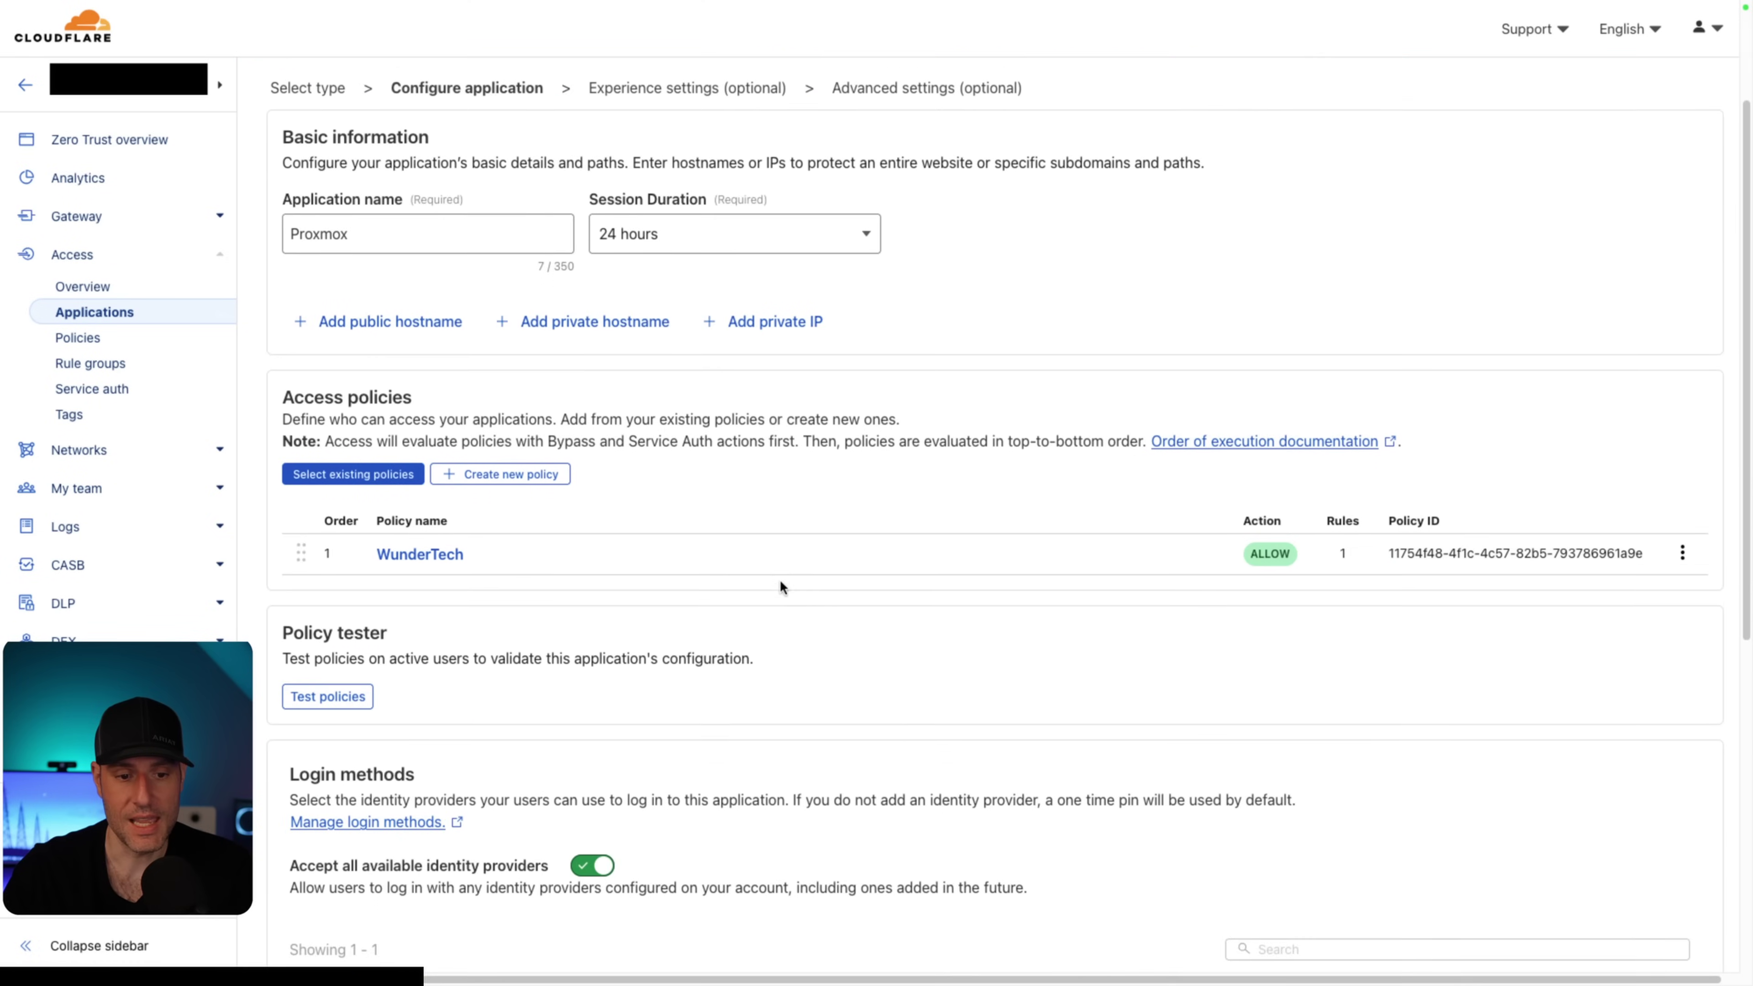
scroll(779, 585, "down", 2)
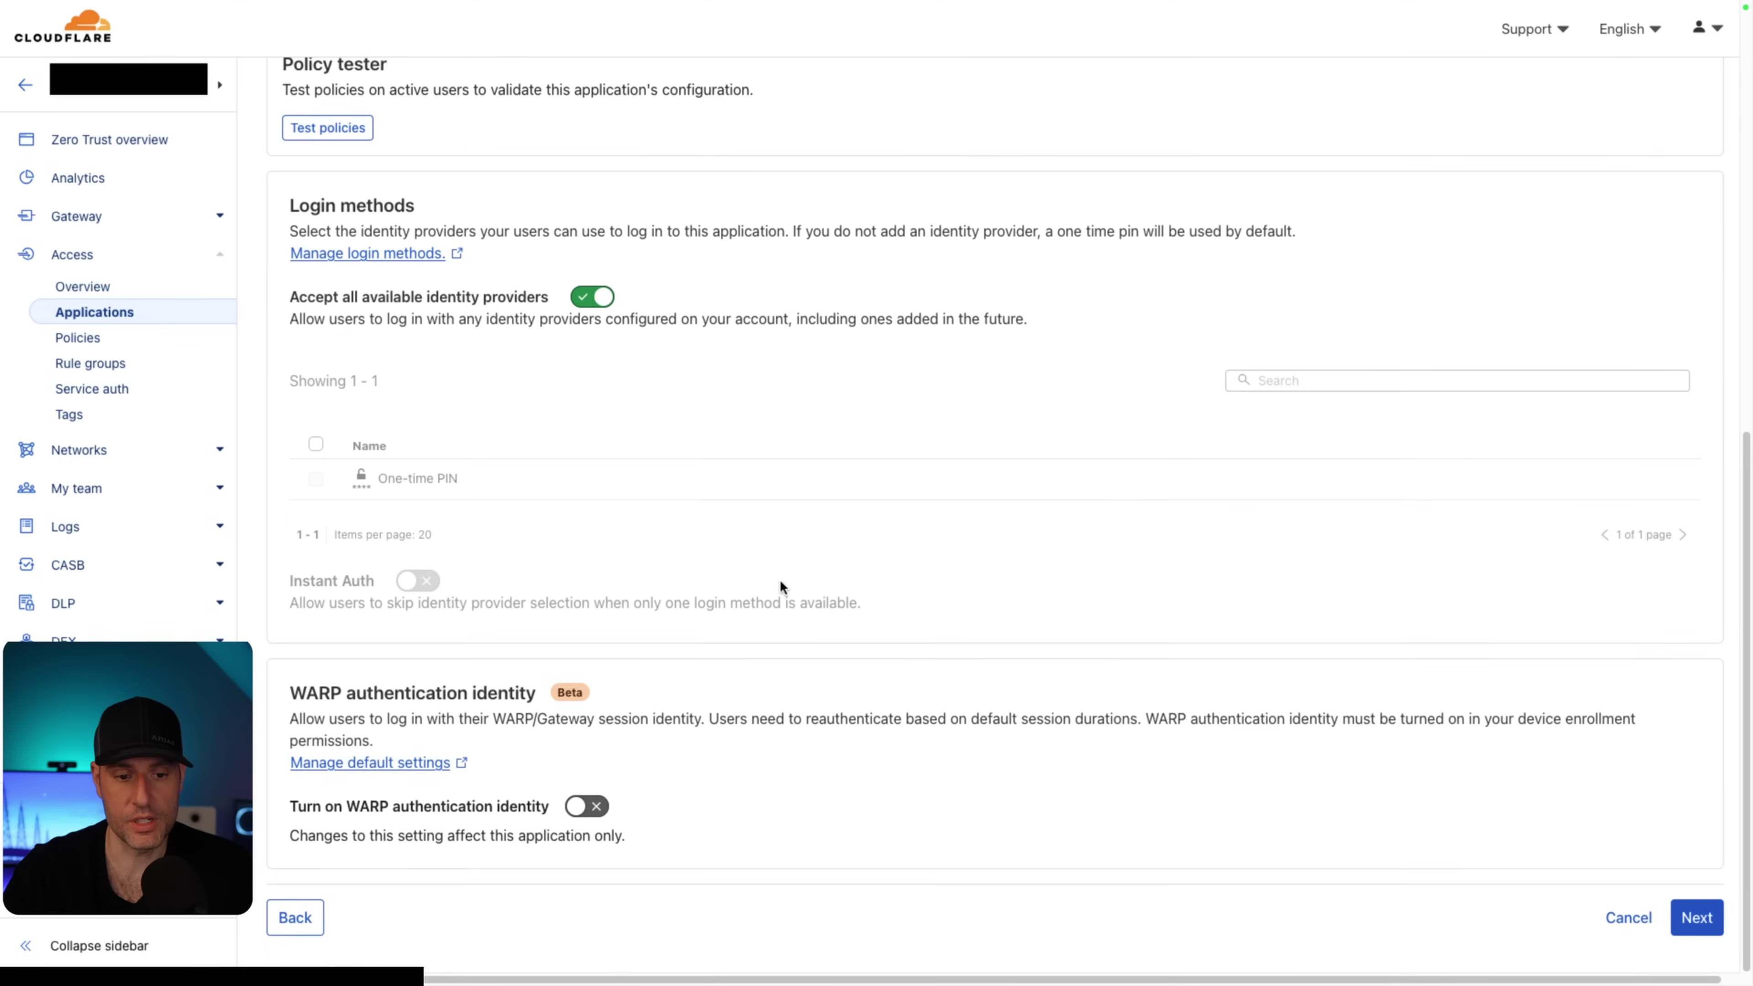
left_click(1696, 918)
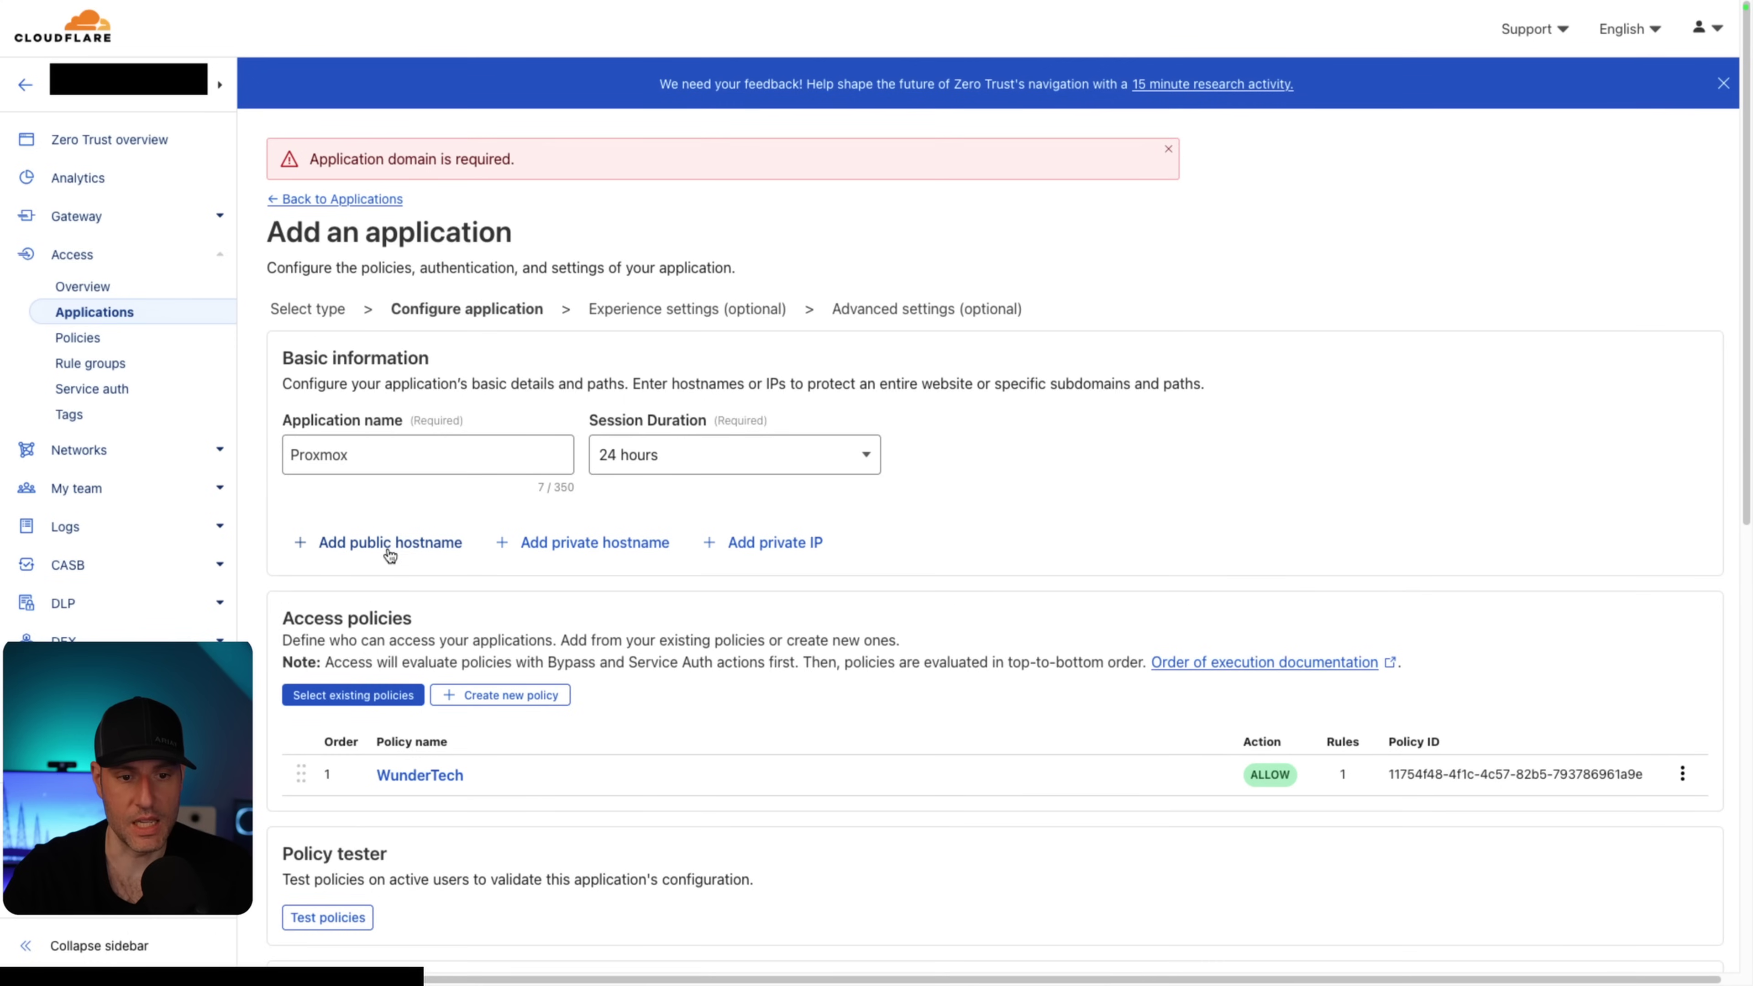
- Add the public hostname proxmox.wundertech.net to the application and continue past the login methods and the default experience settings
left_click(390, 542)
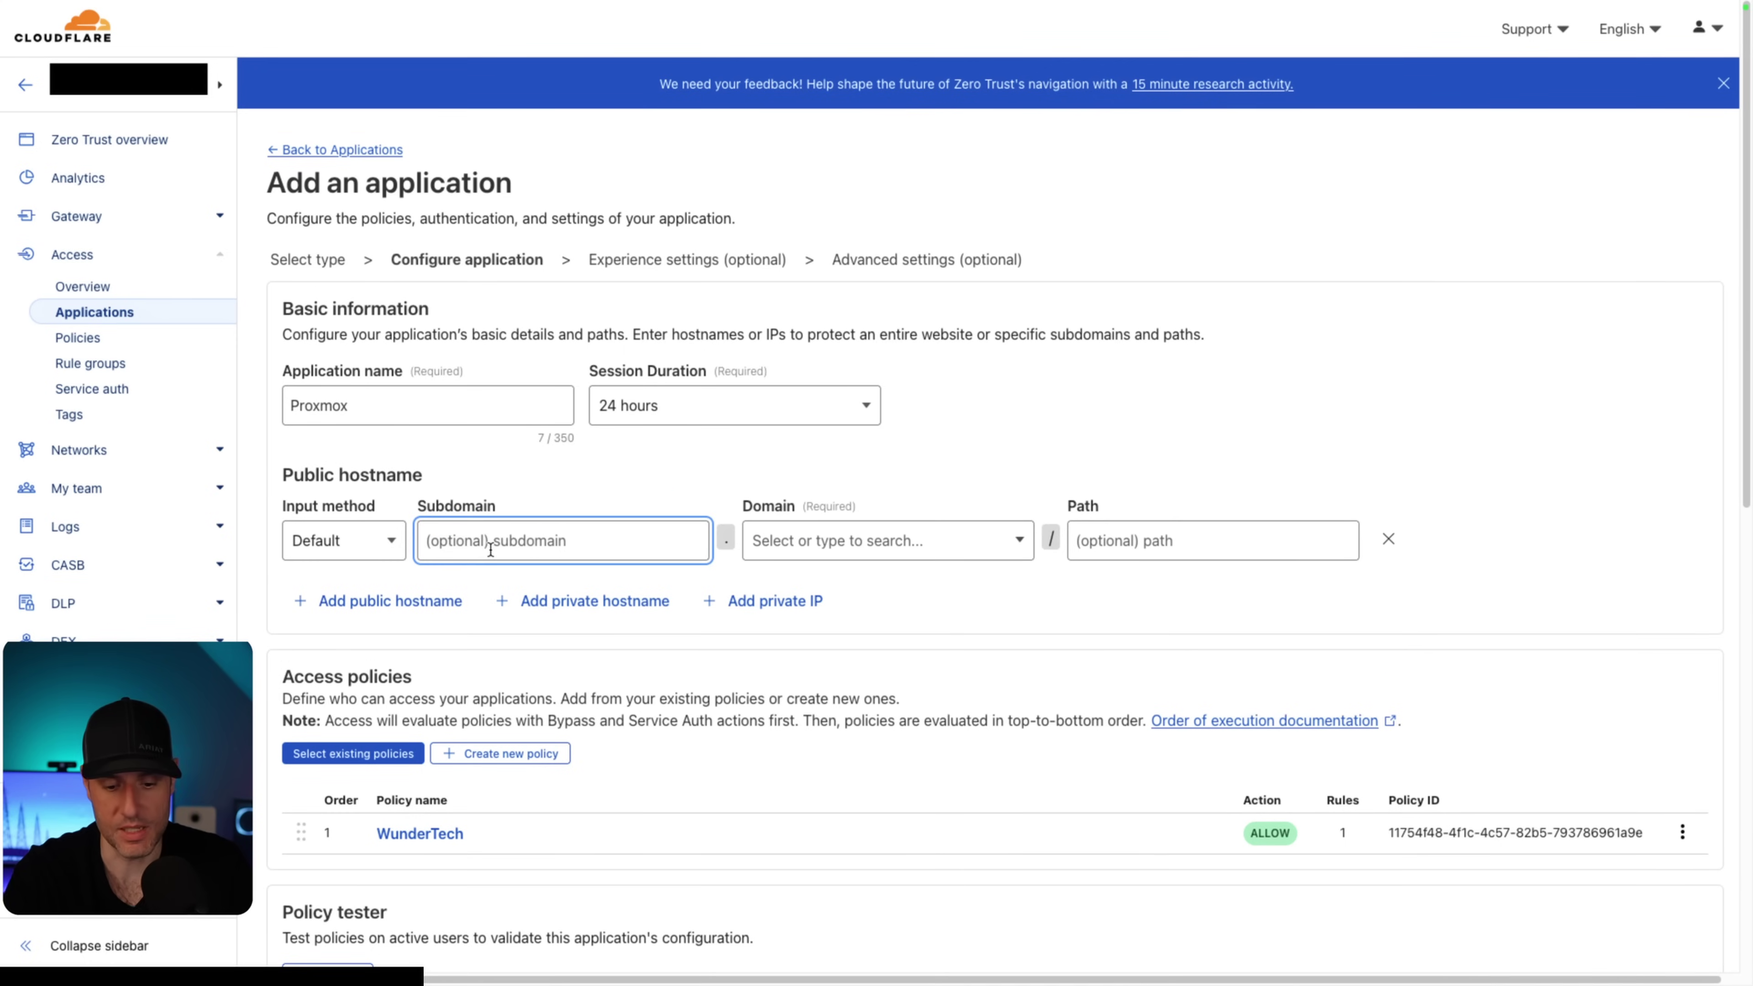
type("proxmox")
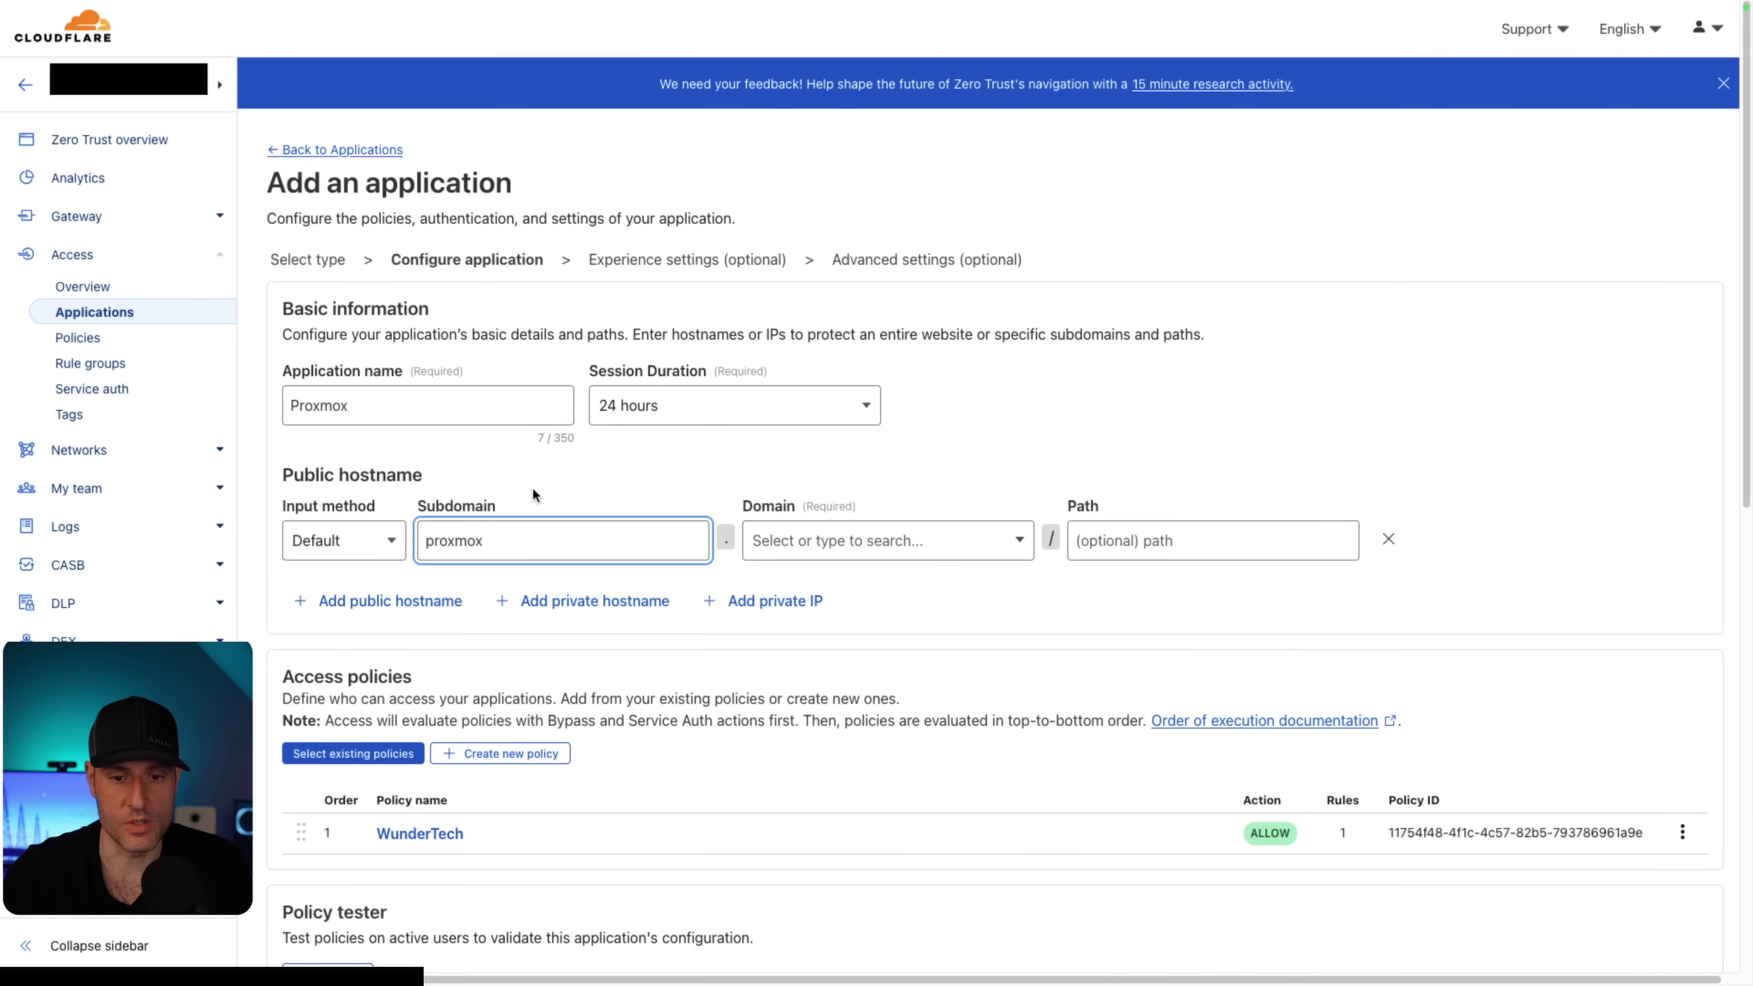
left_click(774, 535)
scroll(1068, 631, "down", 12)
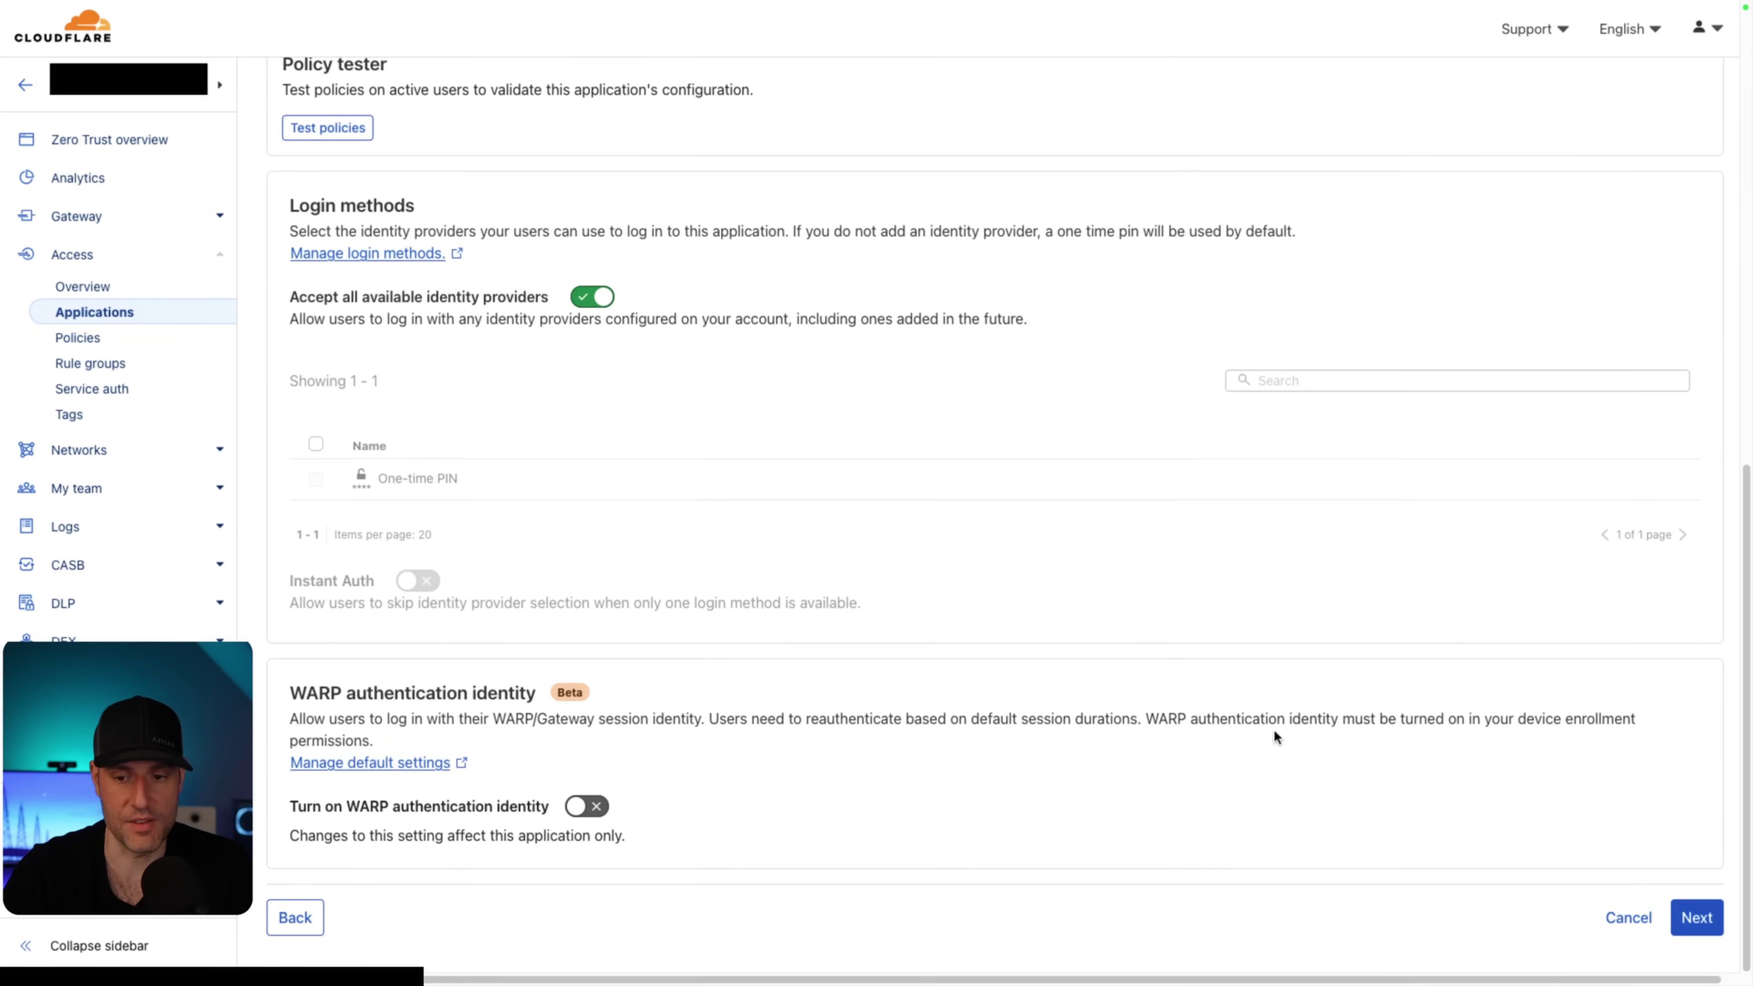
left_click(1686, 920)
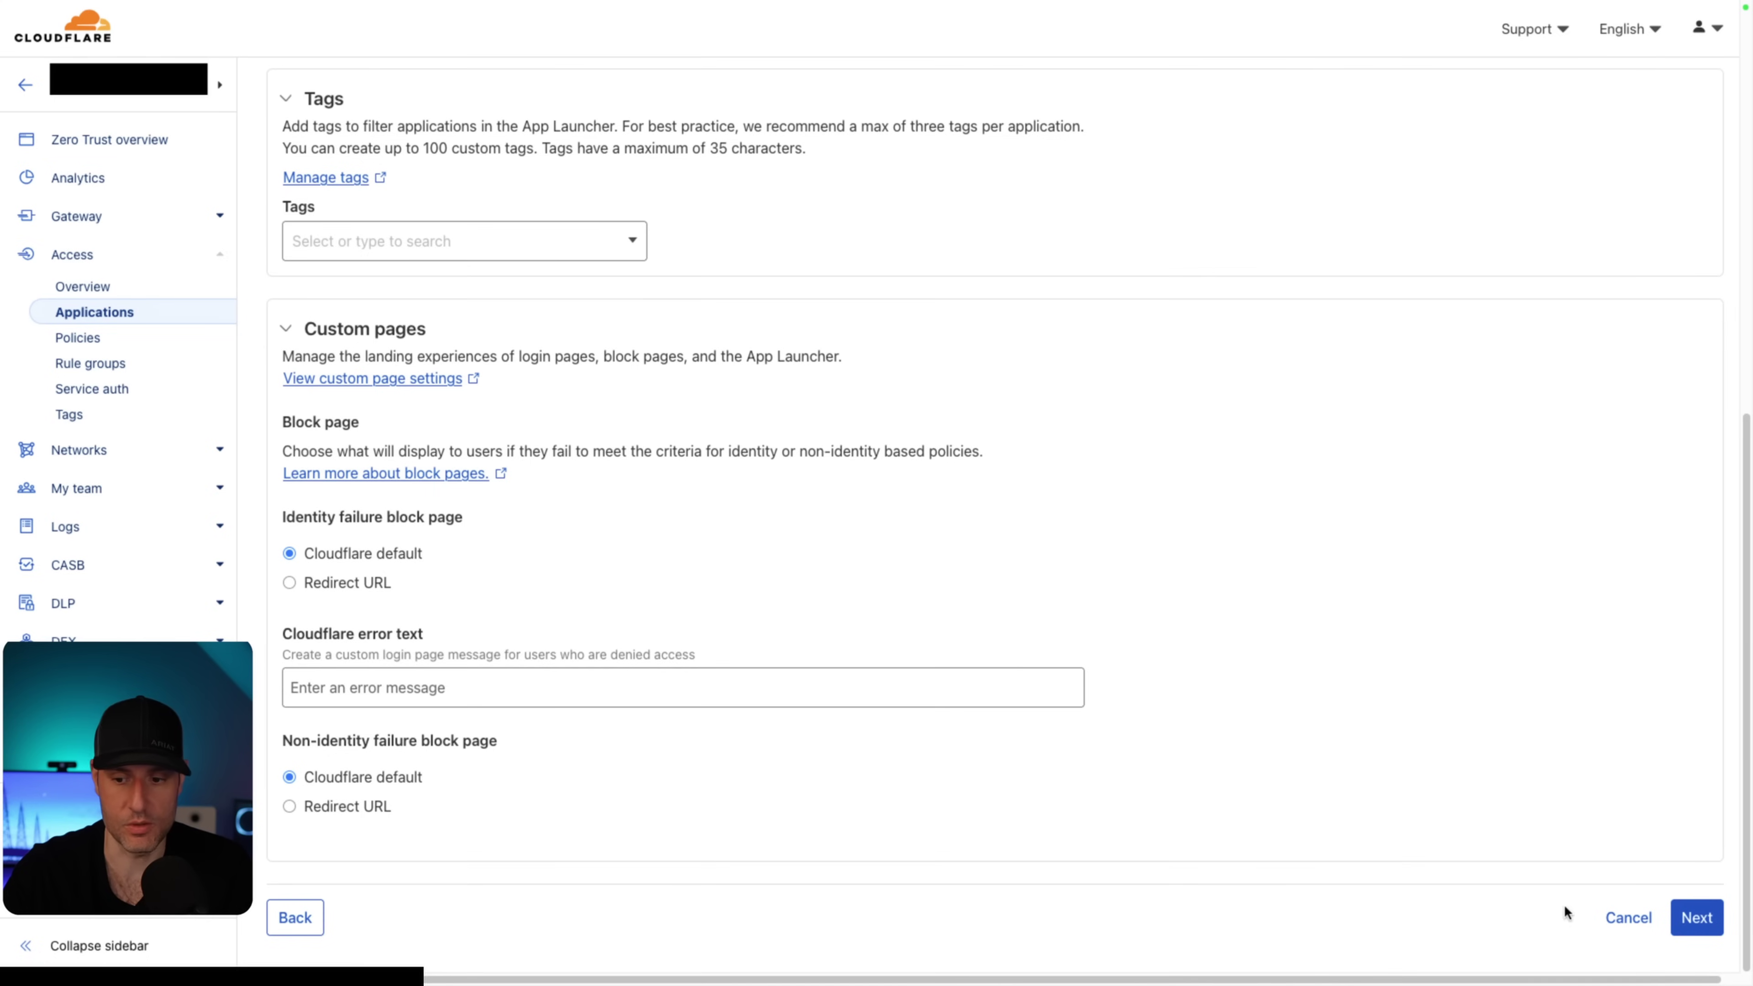
left_click(1692, 918)
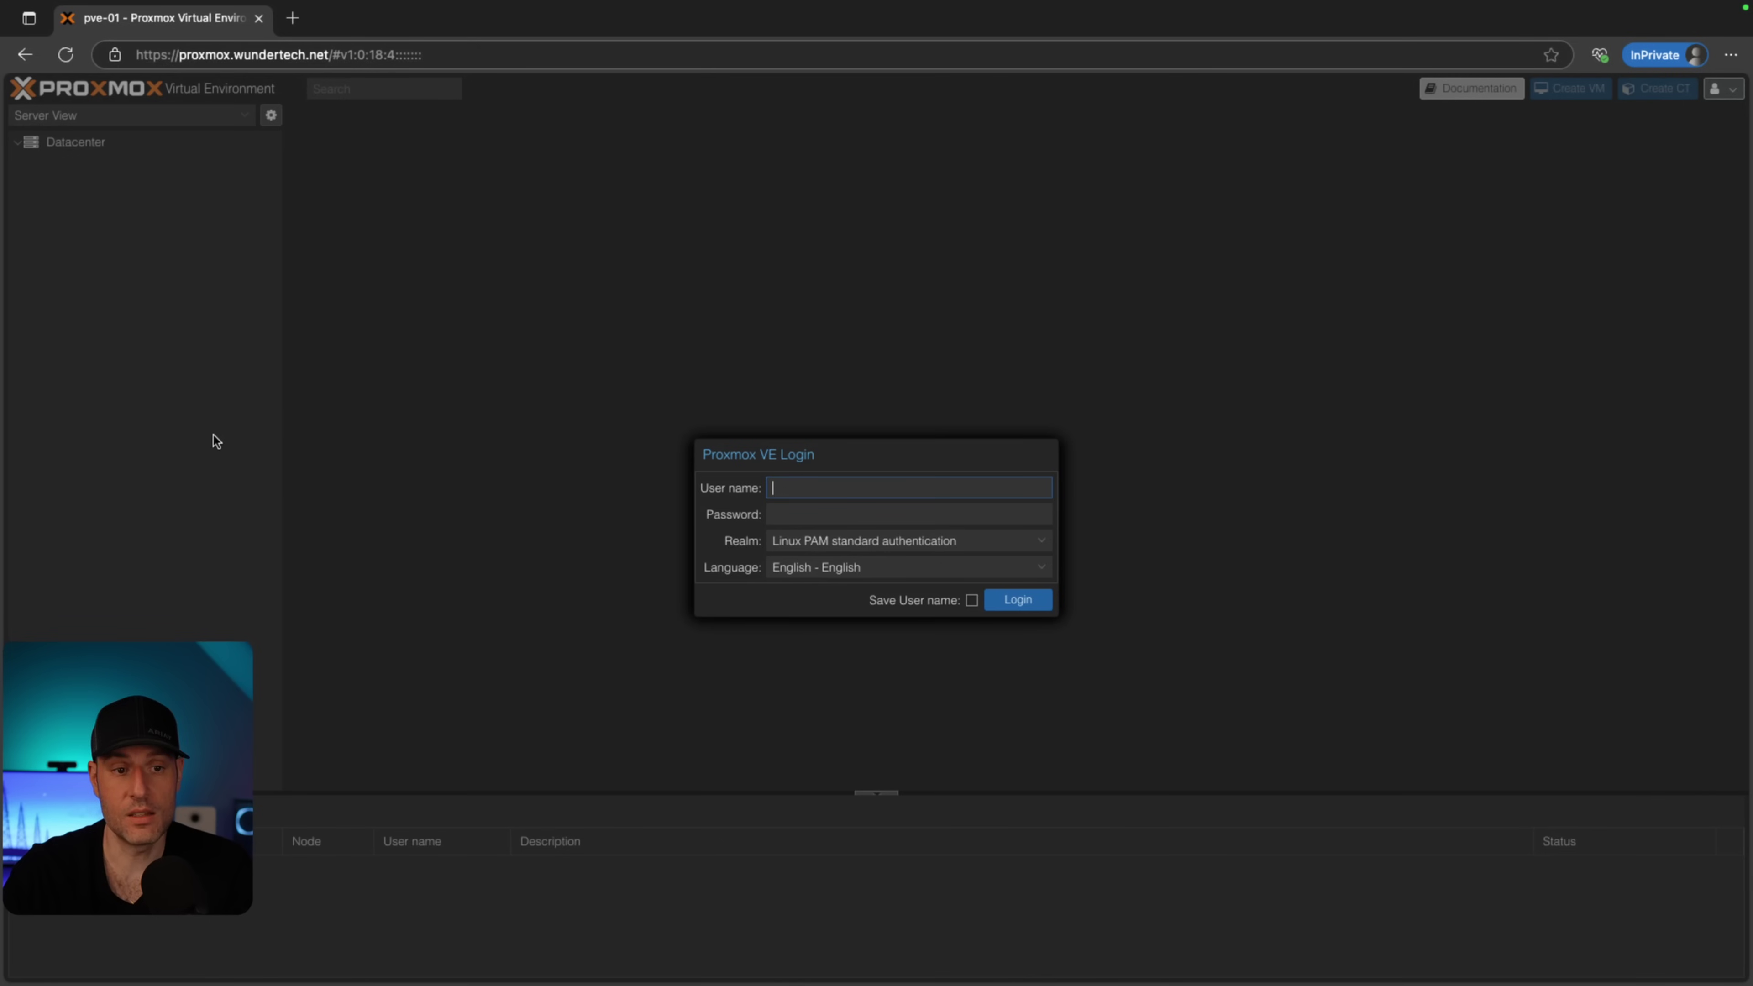
- Reload proxmox.wundertech.net in the InPrivate browser window and sign in to Cloudflare Access with the emailed verification code
left_click(276, 54)
key("Return")
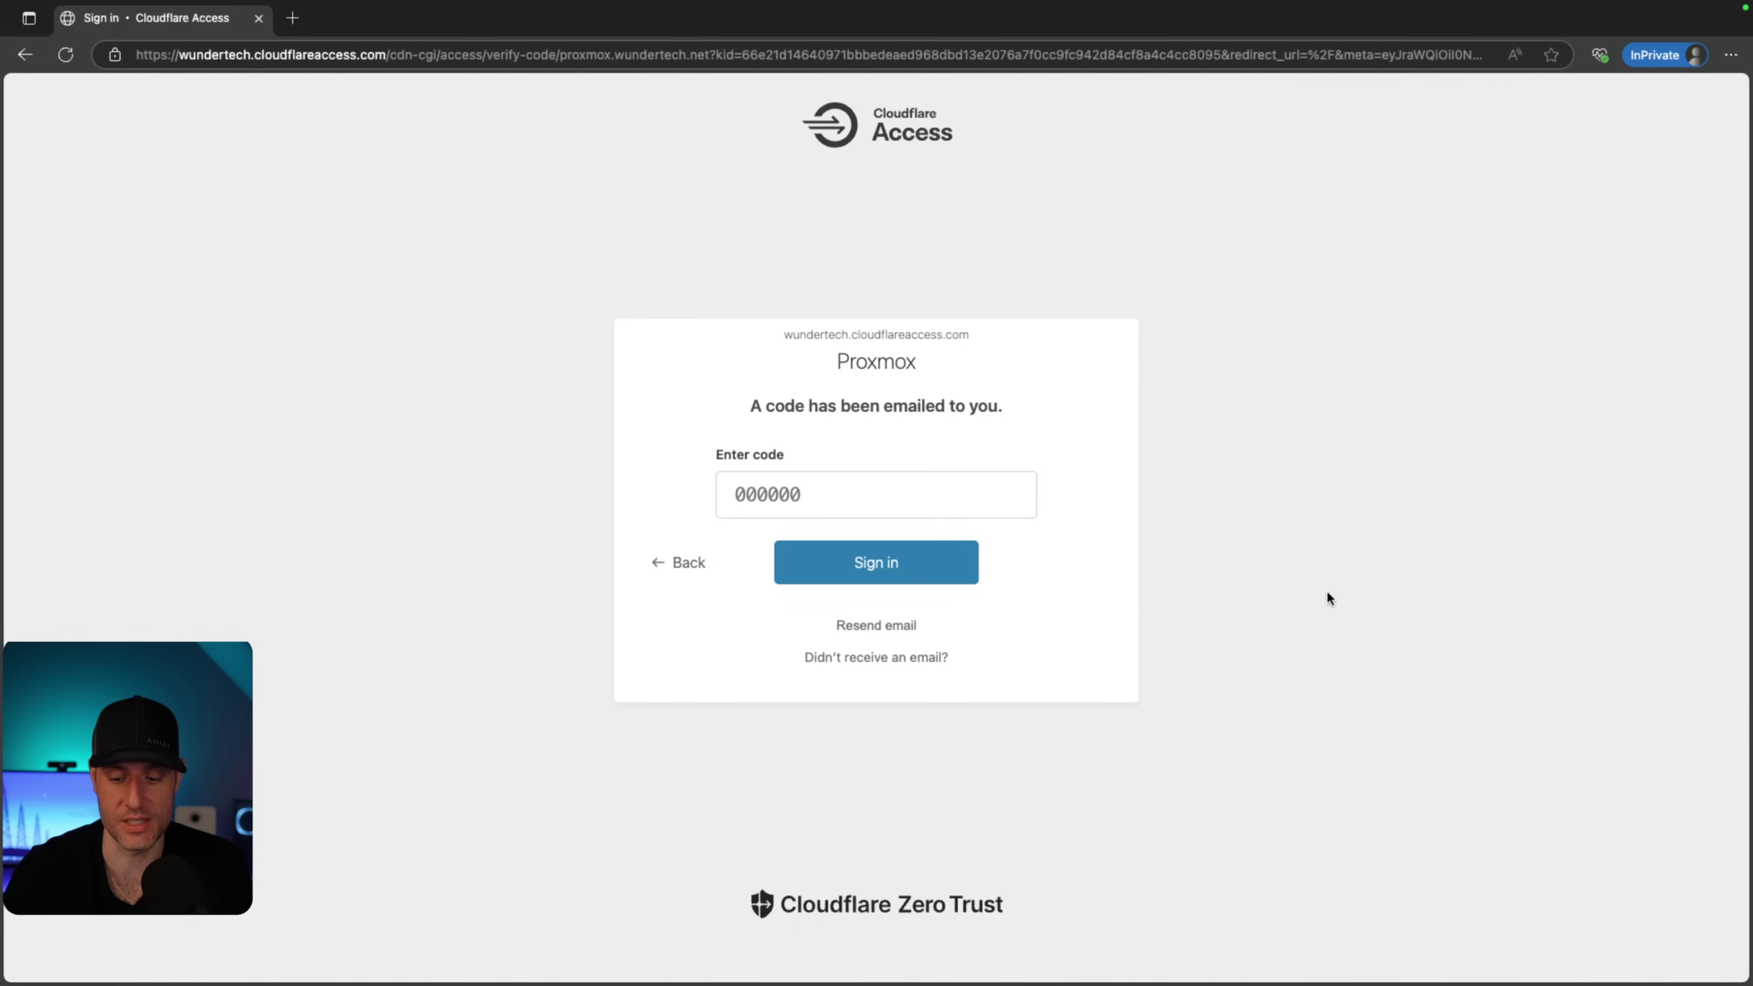
left_click(990, 493)
key("super+v")
left_click(895, 567)
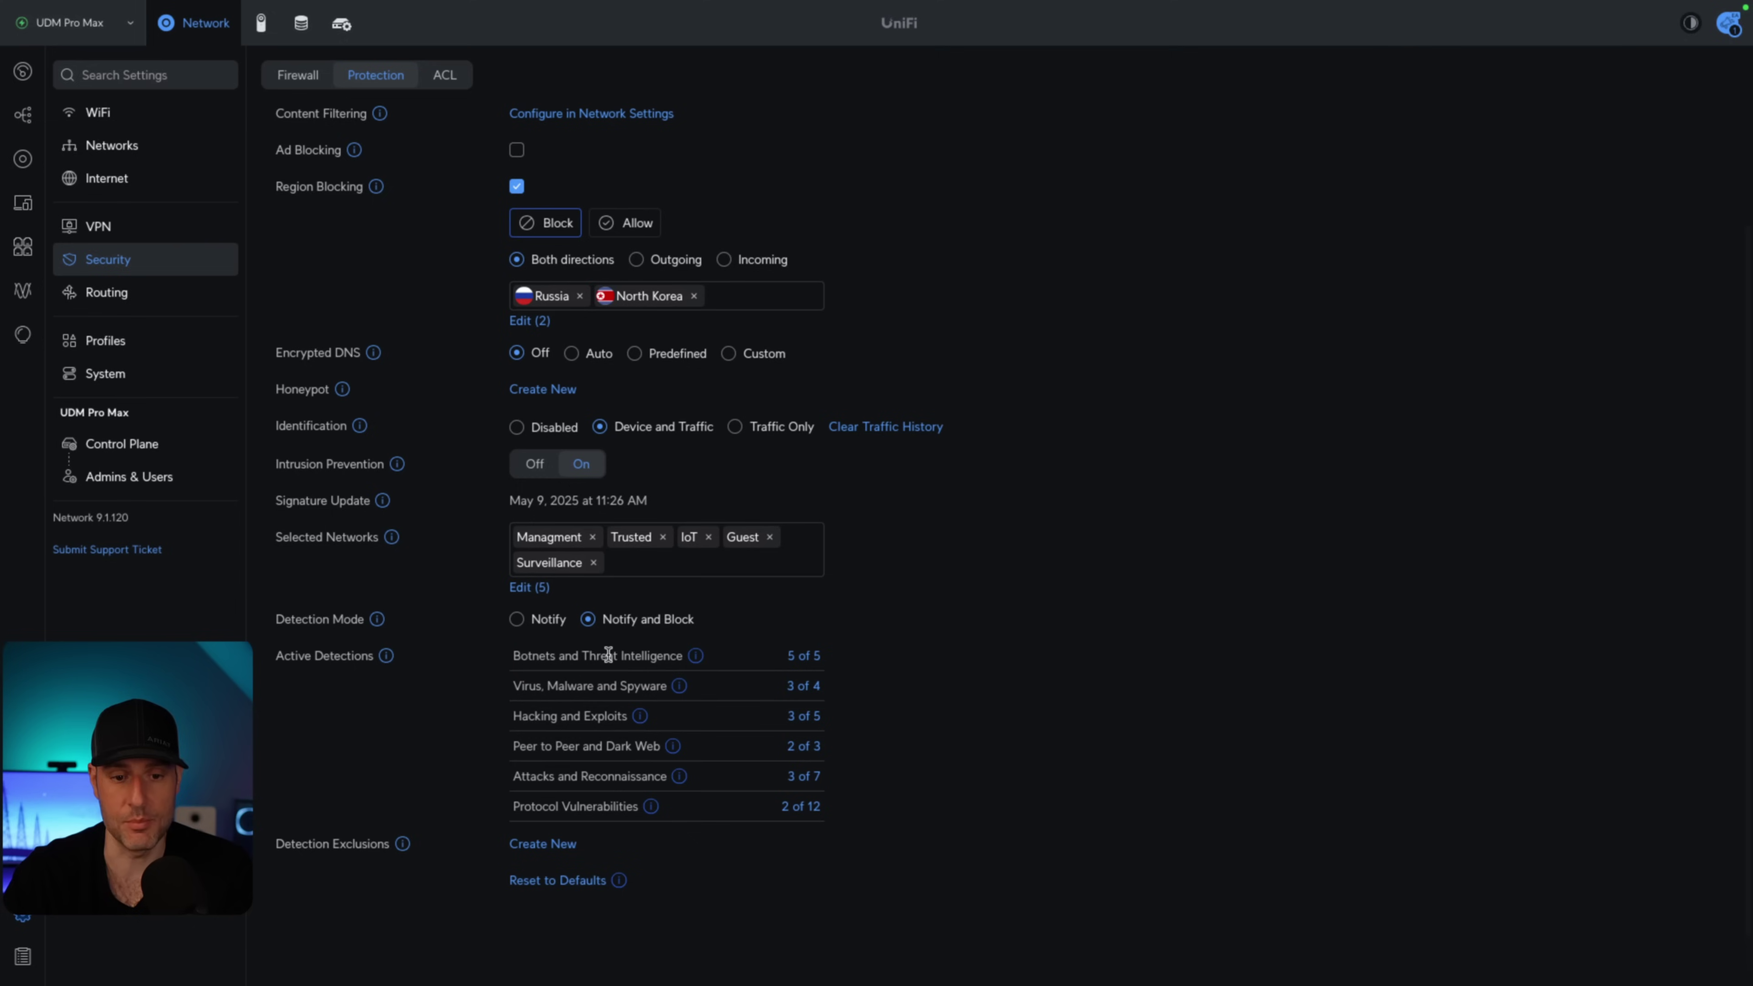
- Add the Cloudflare network to UniFi's intrusion prevention networks and save the selection
left_click(535, 593)
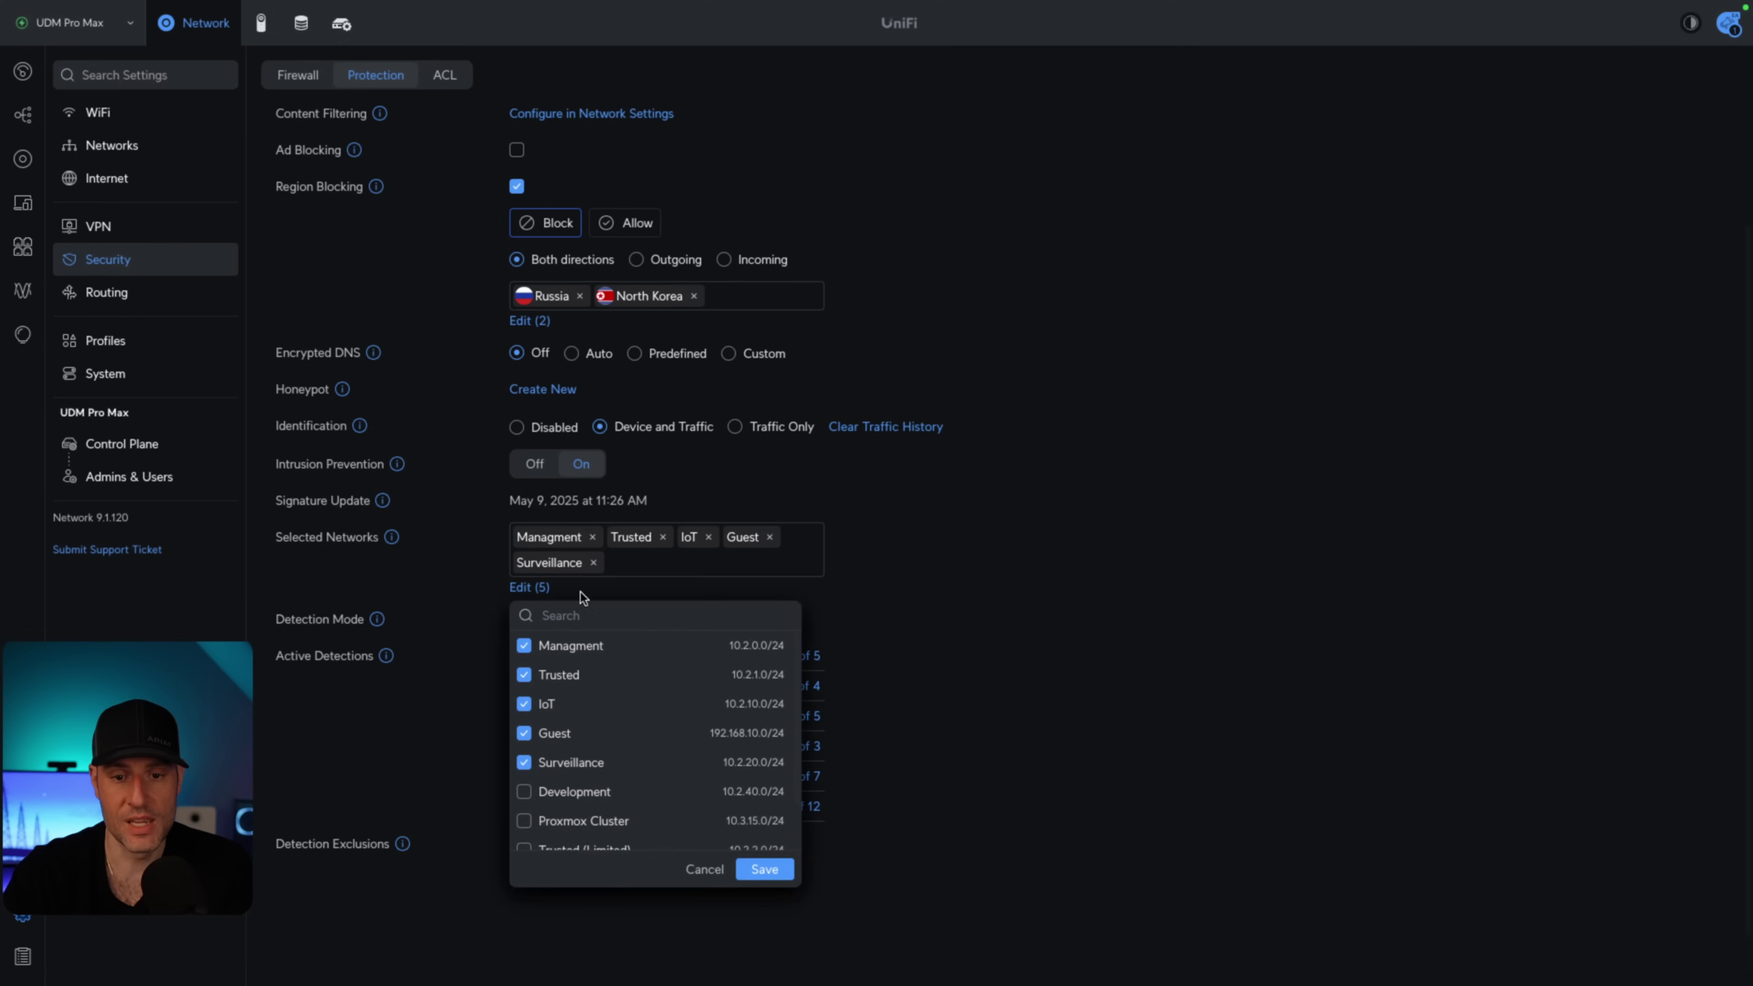
scroll(551, 773, "down", 1)
left_click(532, 835)
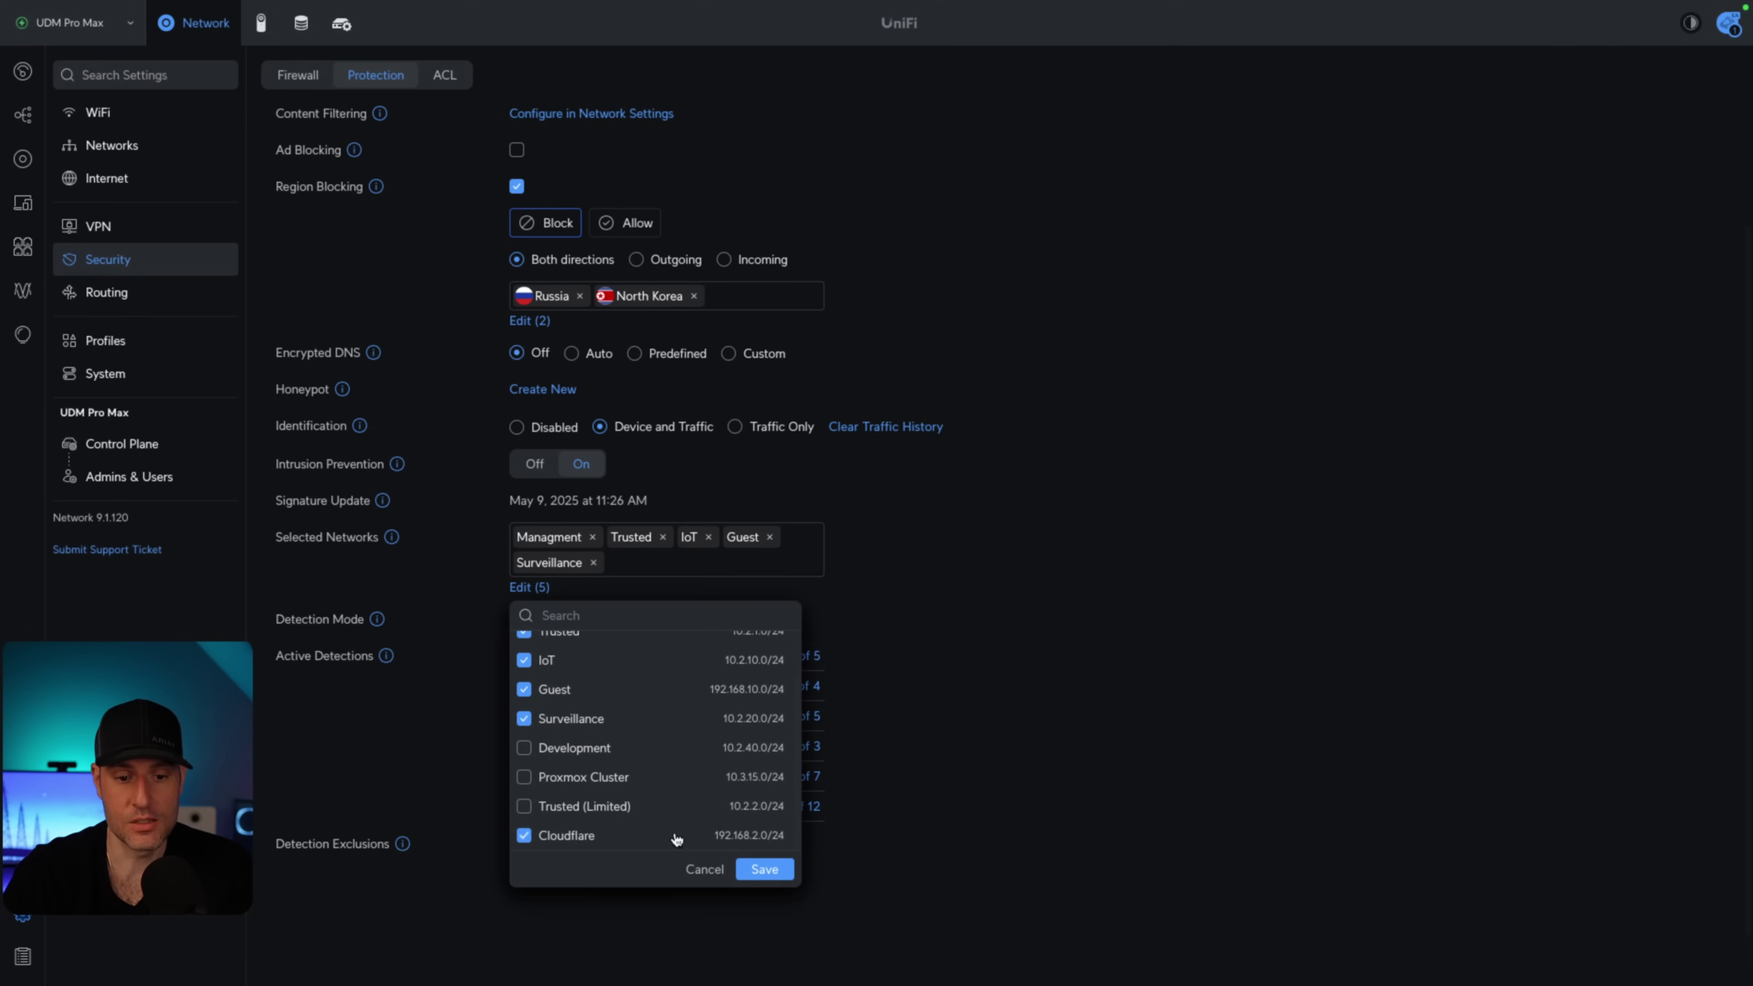
left_click(763, 869)
left_click(307, 943)
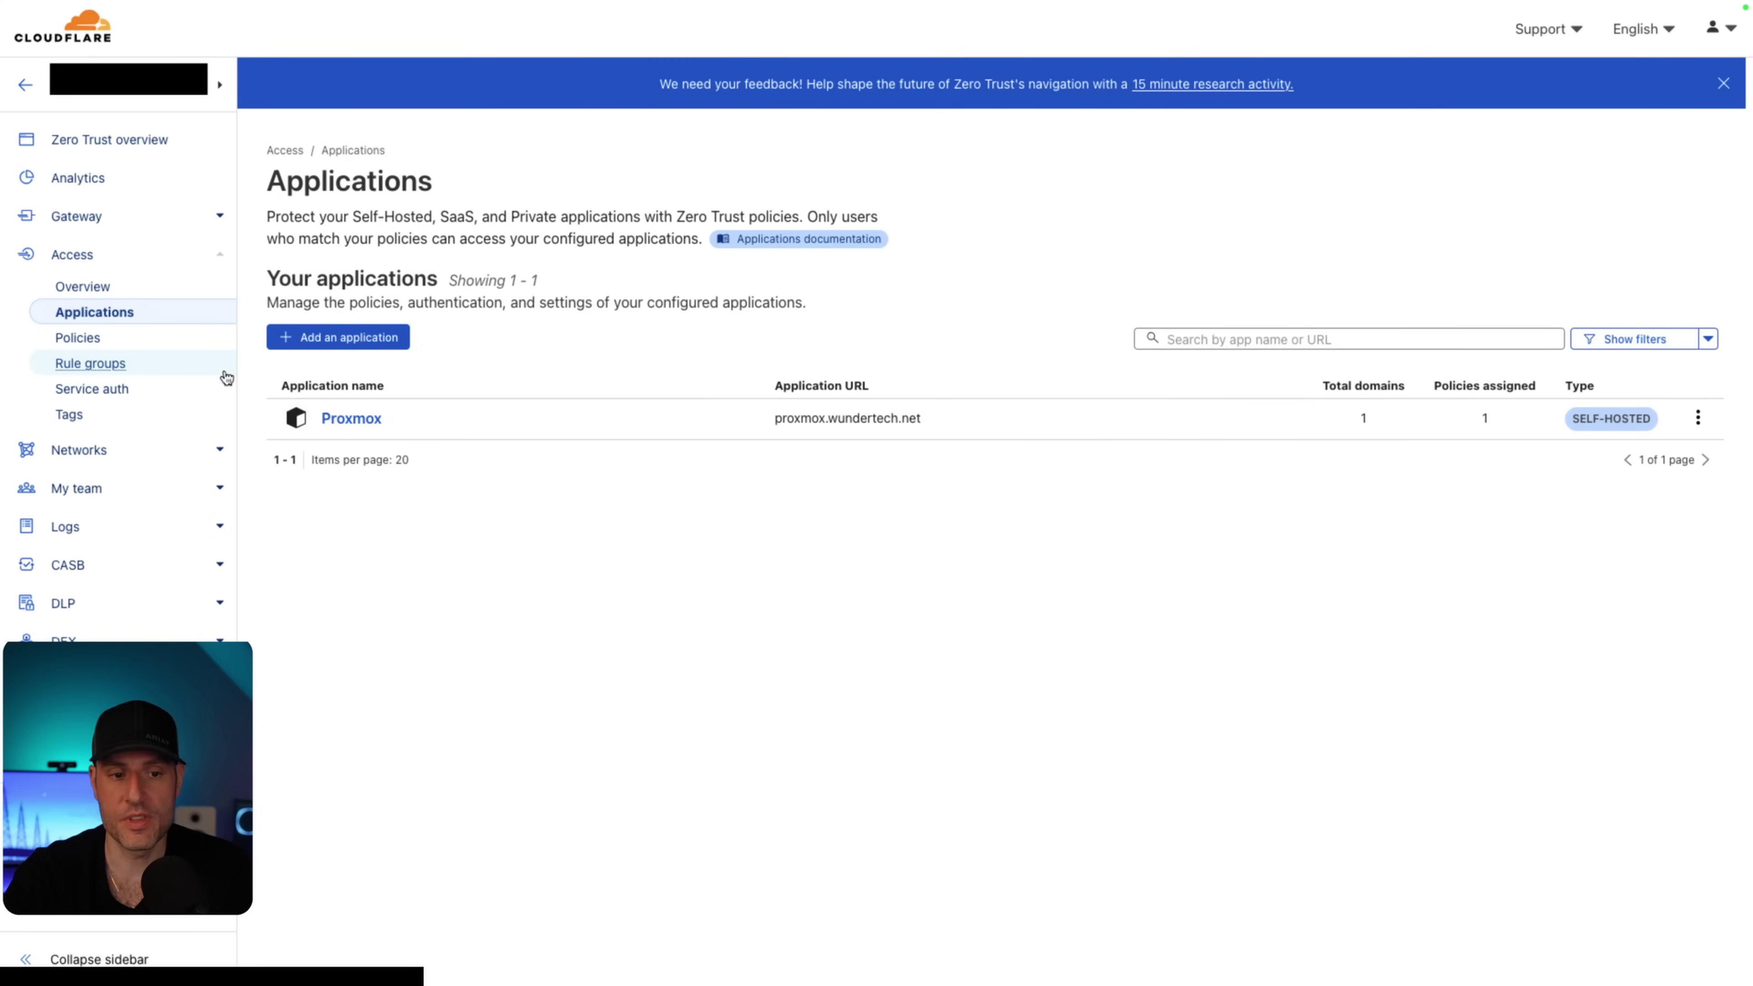
- Review the Access section and the list of tunnels in Cloudflare Zero Trust
left_click(217, 461)
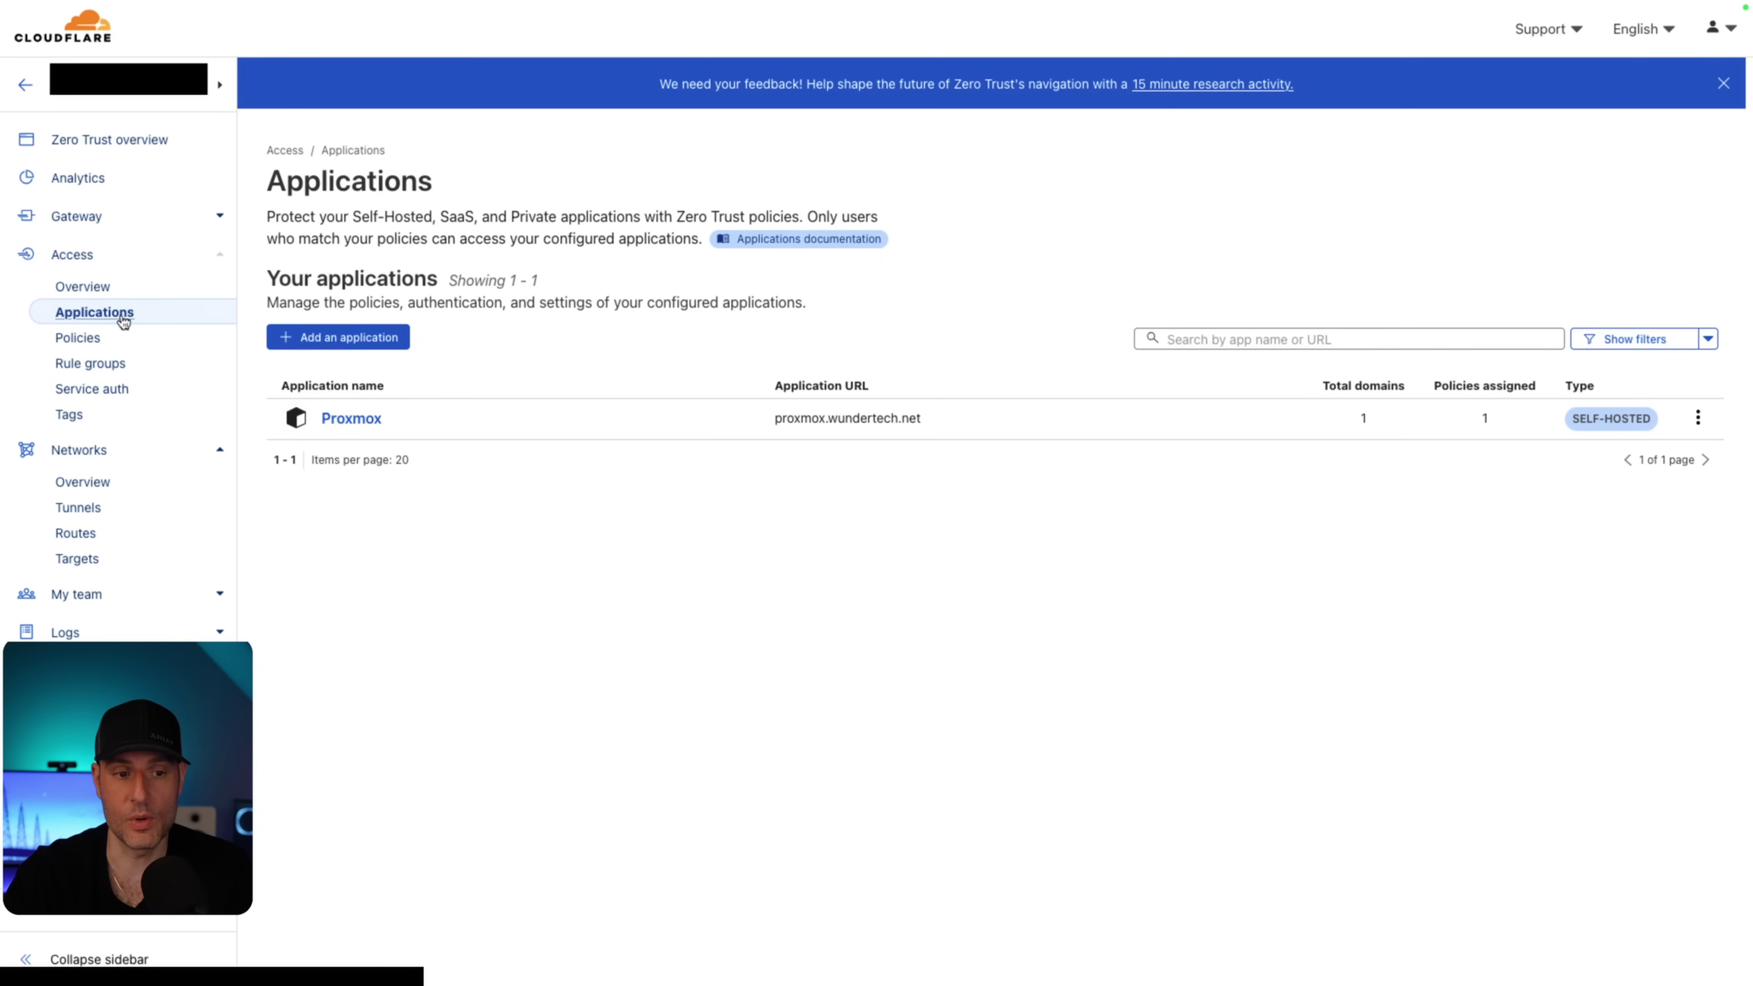
left_click(92, 339)
left_click(131, 448)
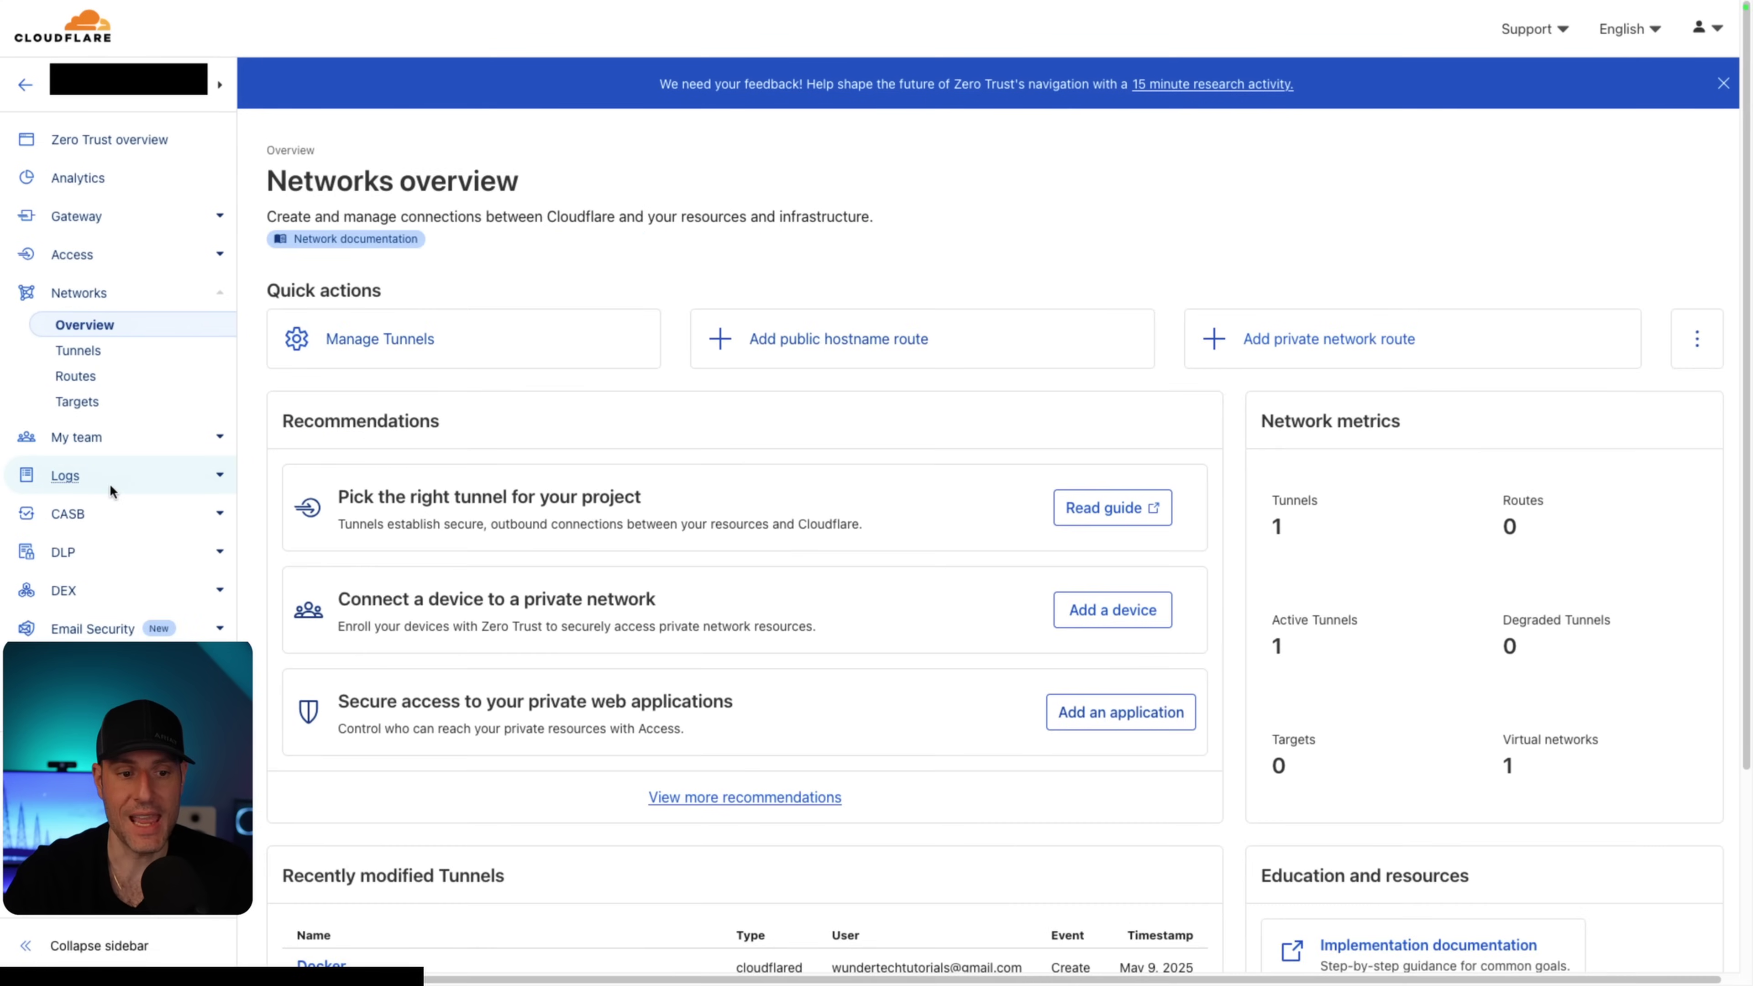
left_click(92, 354)
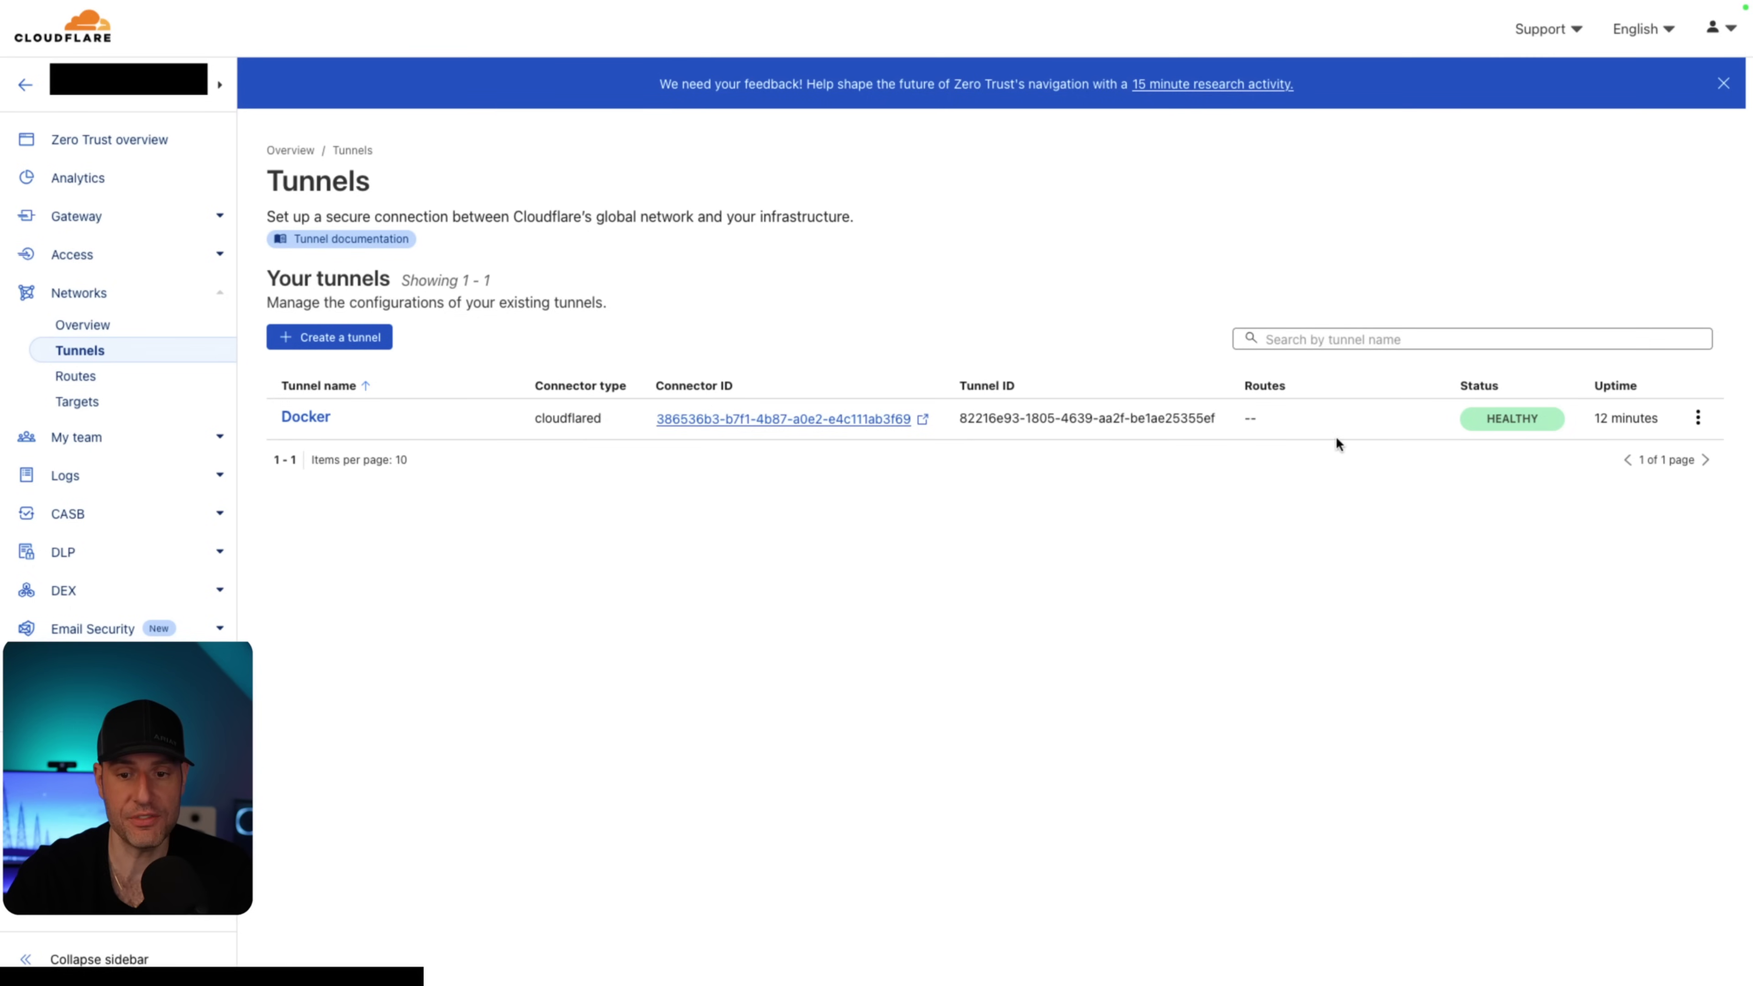
- Review the Docker tunnel's public hostnames and its private network entry, including the edit page, and check the list of network routes
left_click(1697, 418)
left_click(1670, 457)
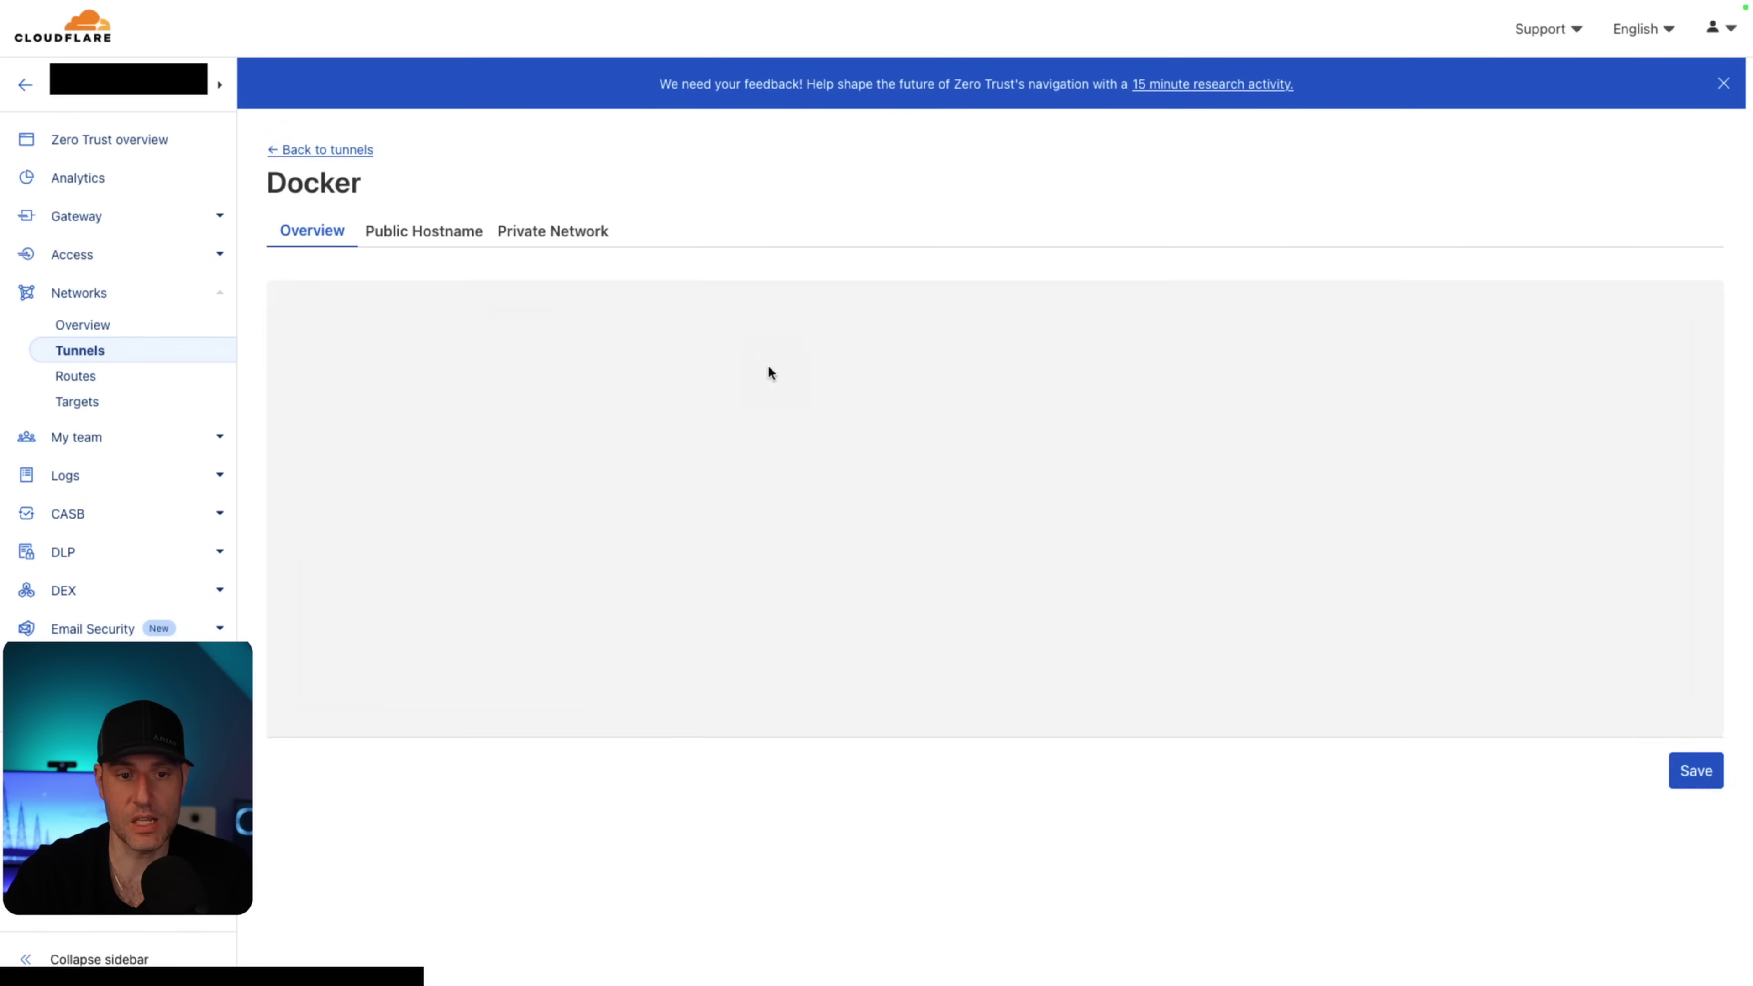
left_click(437, 243)
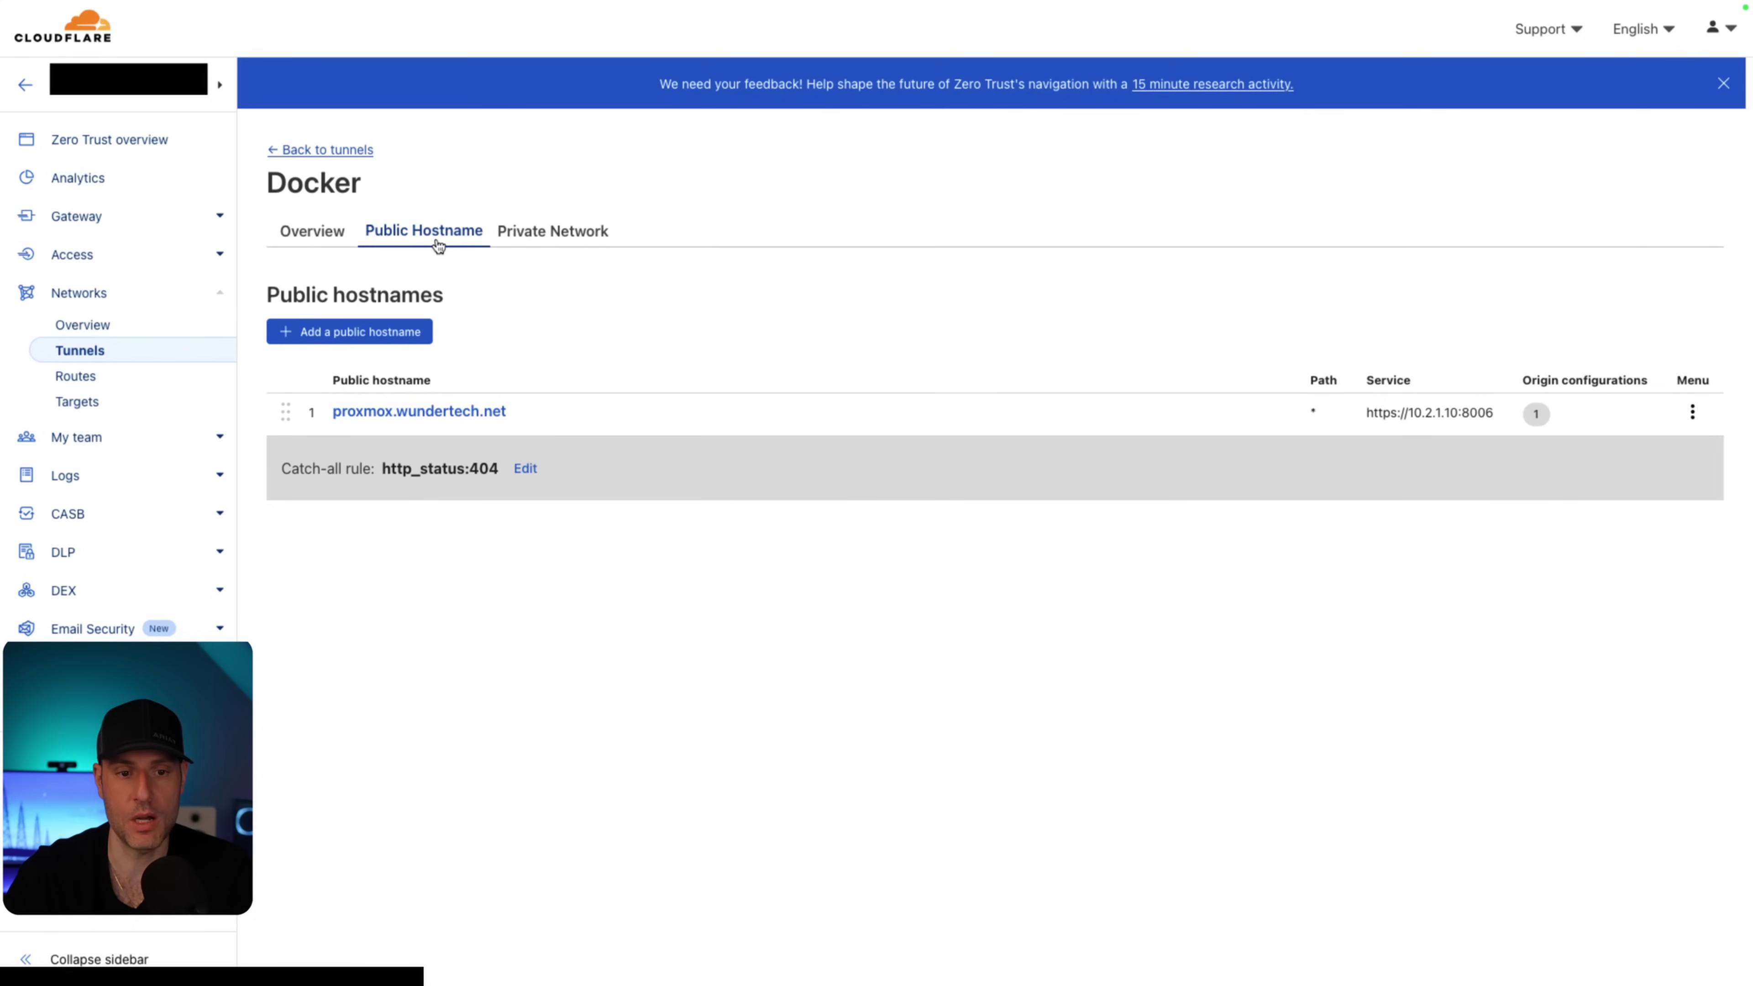
left_click(558, 242)
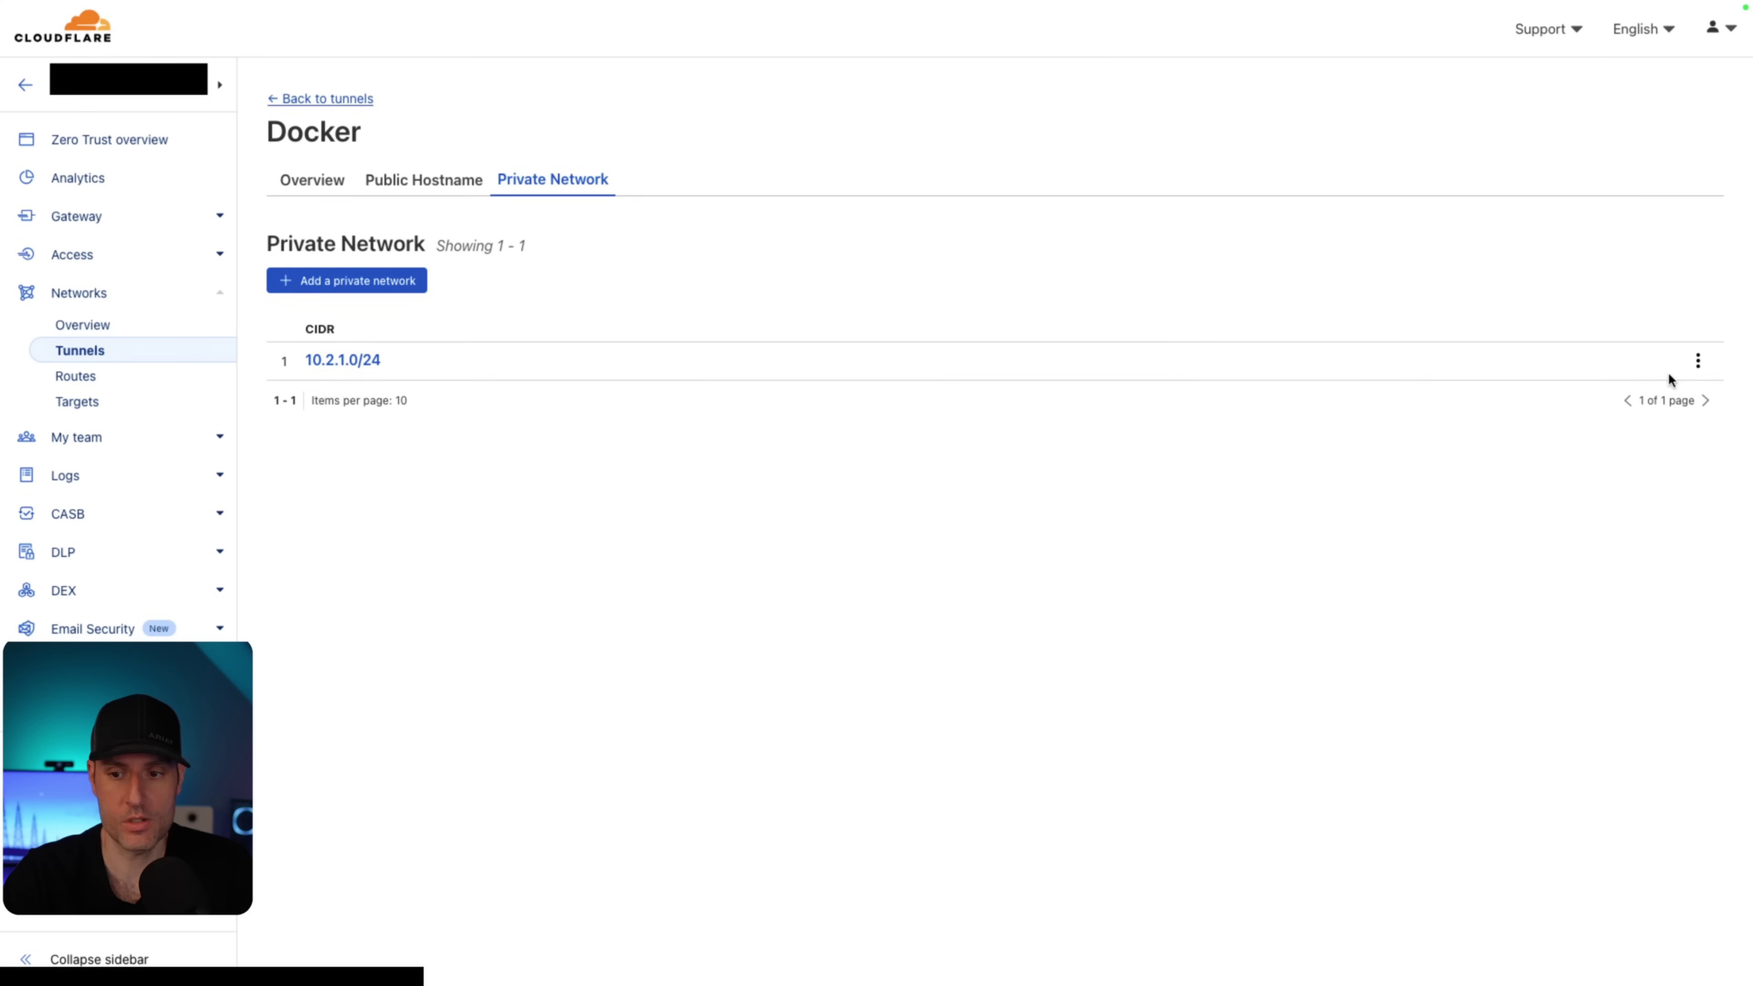
left_click(1702, 362)
left_click(1677, 400)
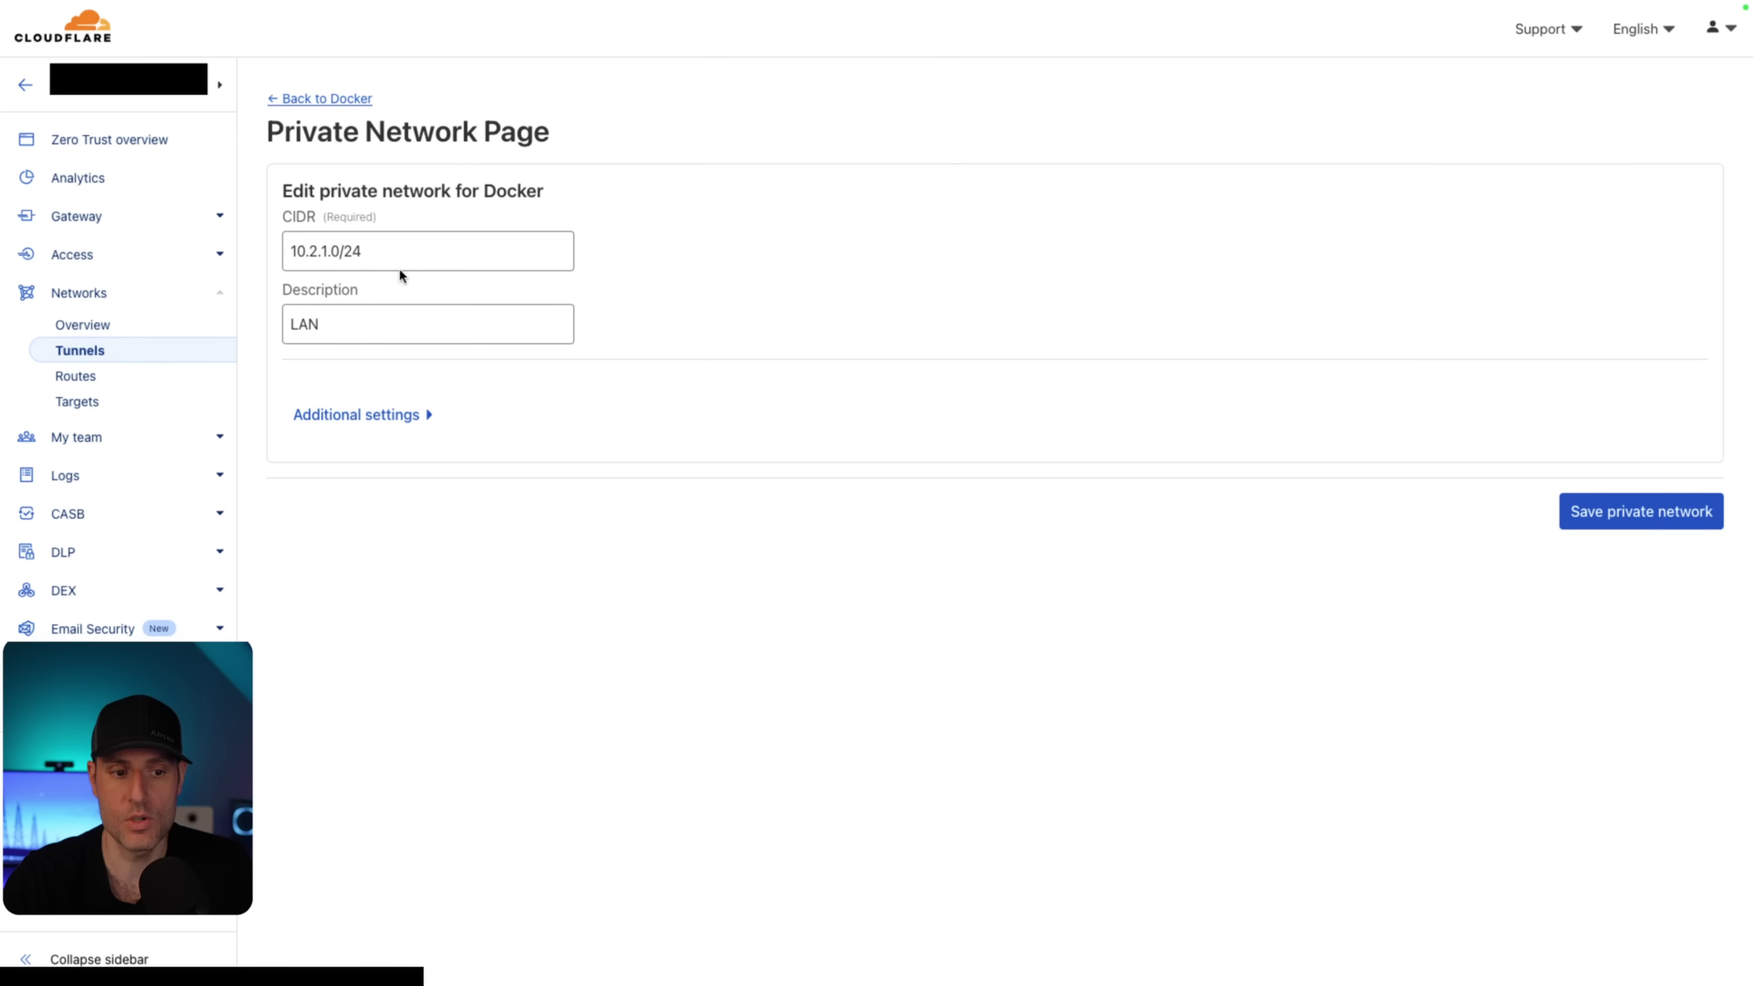
left_click(113, 380)
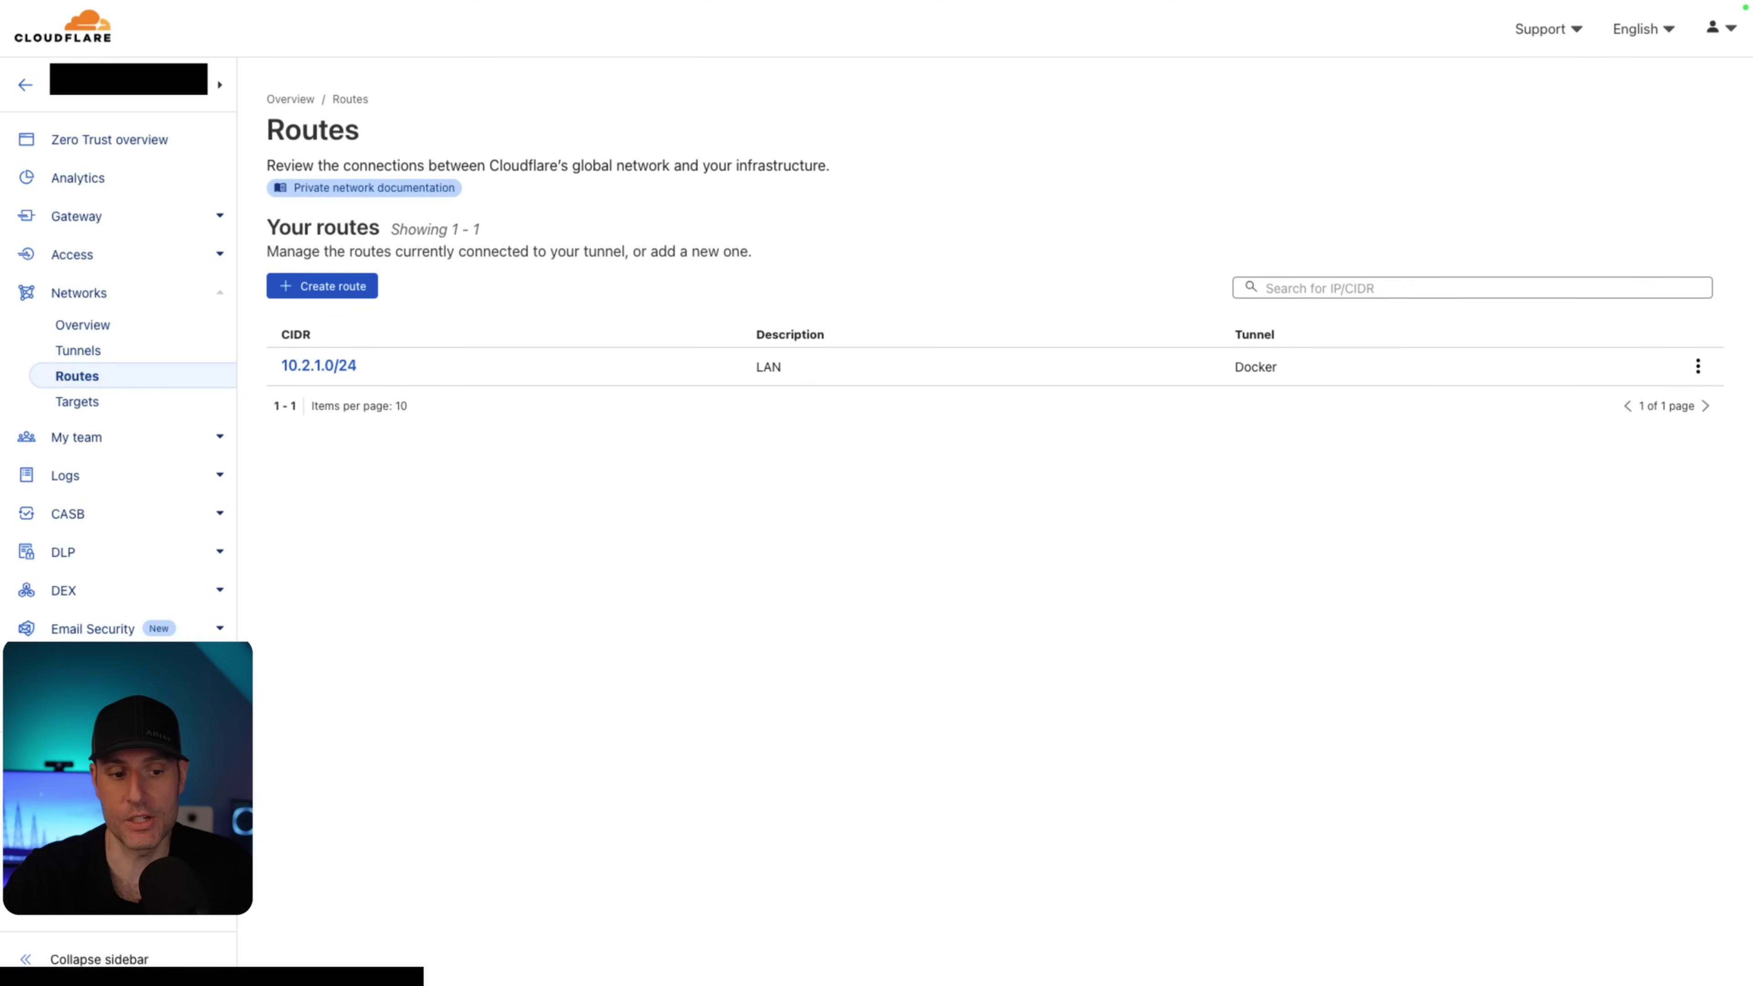
- Review the Zero Trust Network settings, examining the firewall proxy options for TCP, UDP and ICMP and the gateway logging
left_click(77, 705)
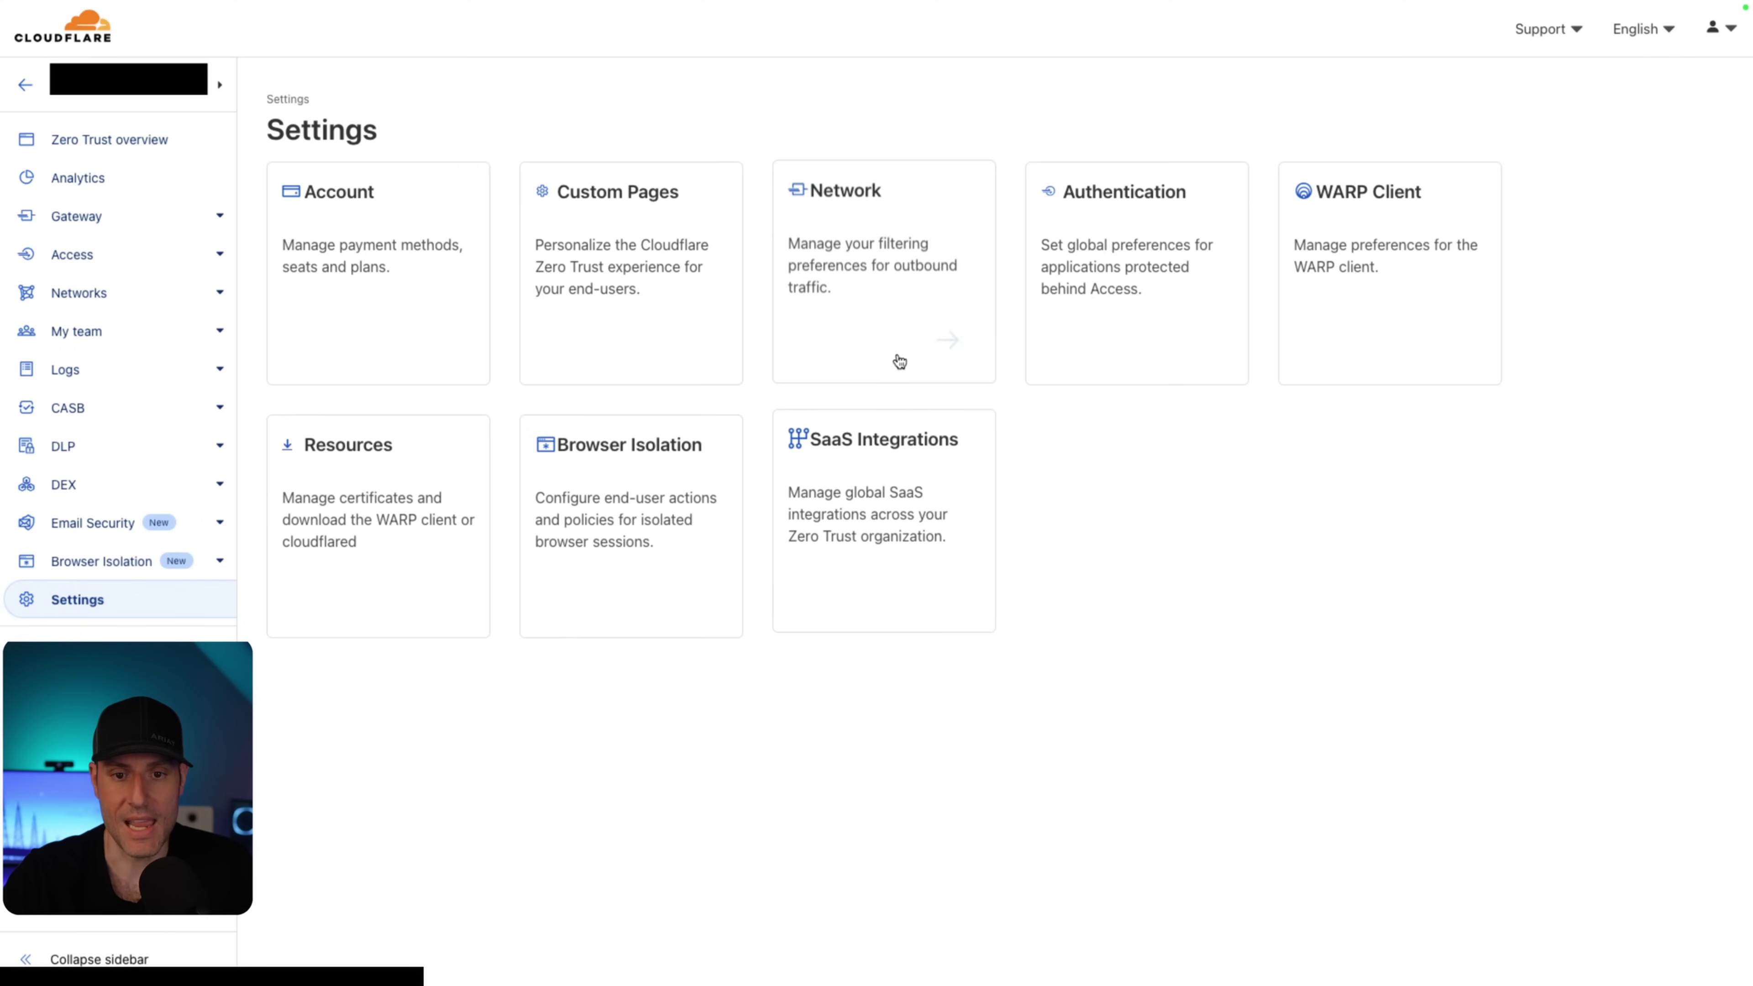
left_click(912, 311)
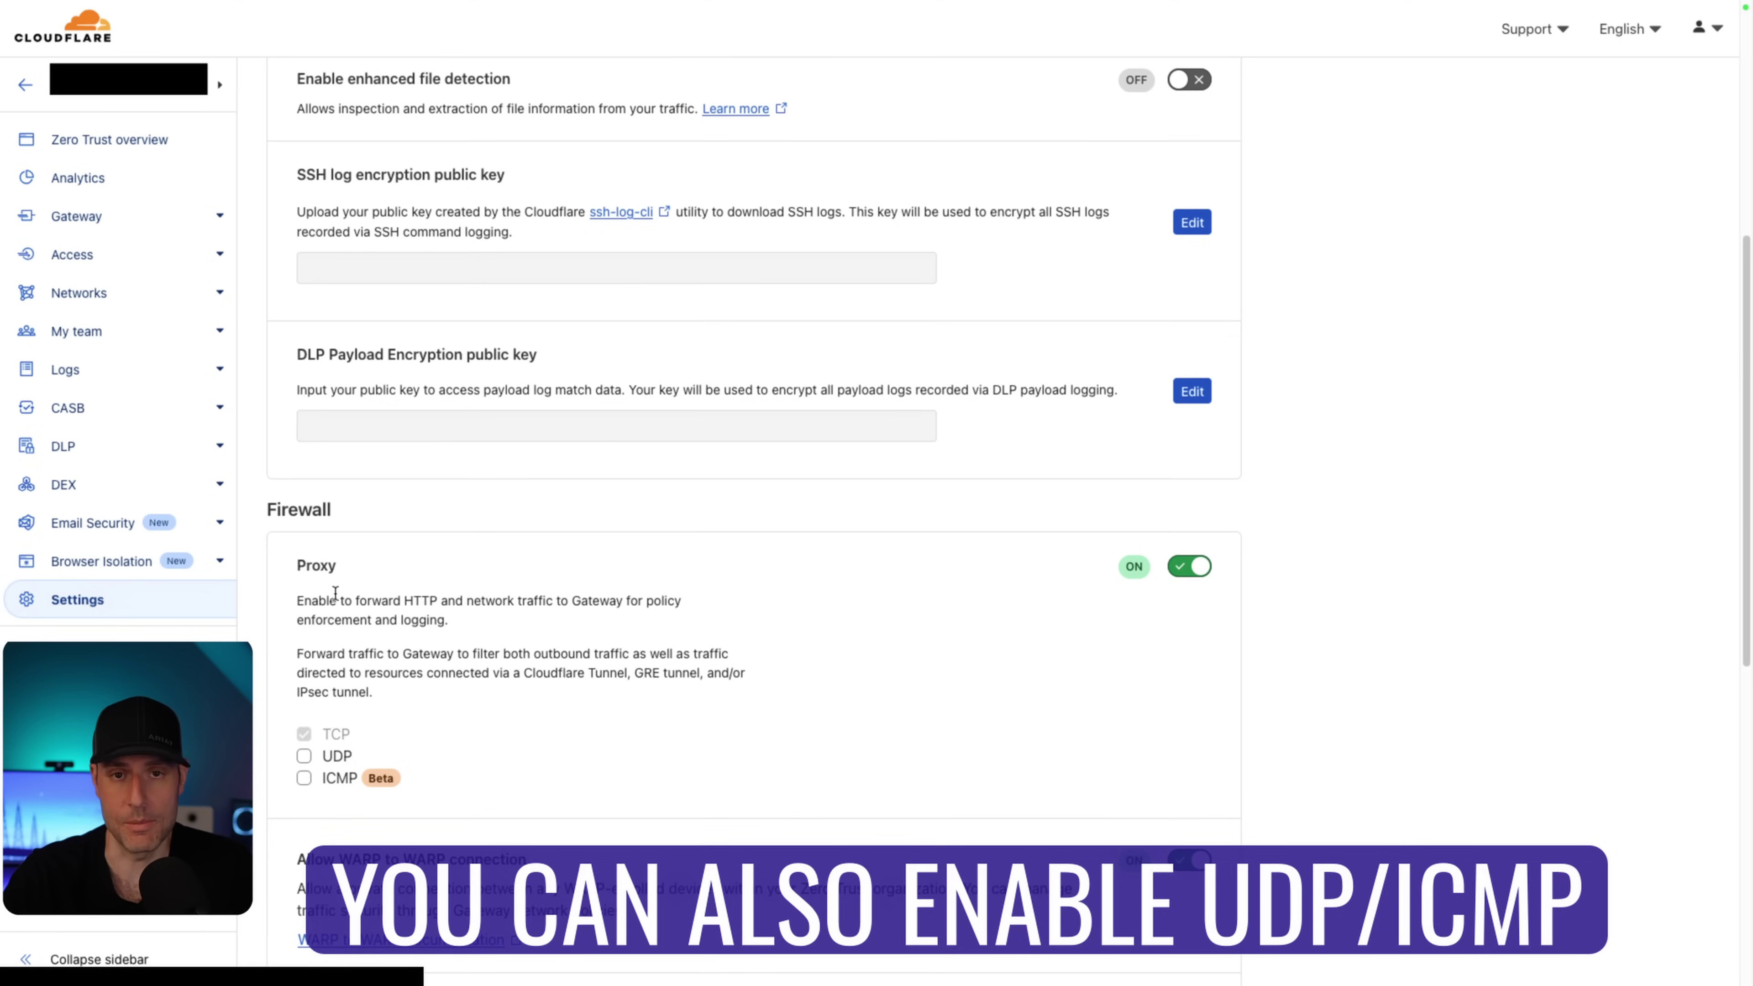
scroll(504, 640, "up", 7)
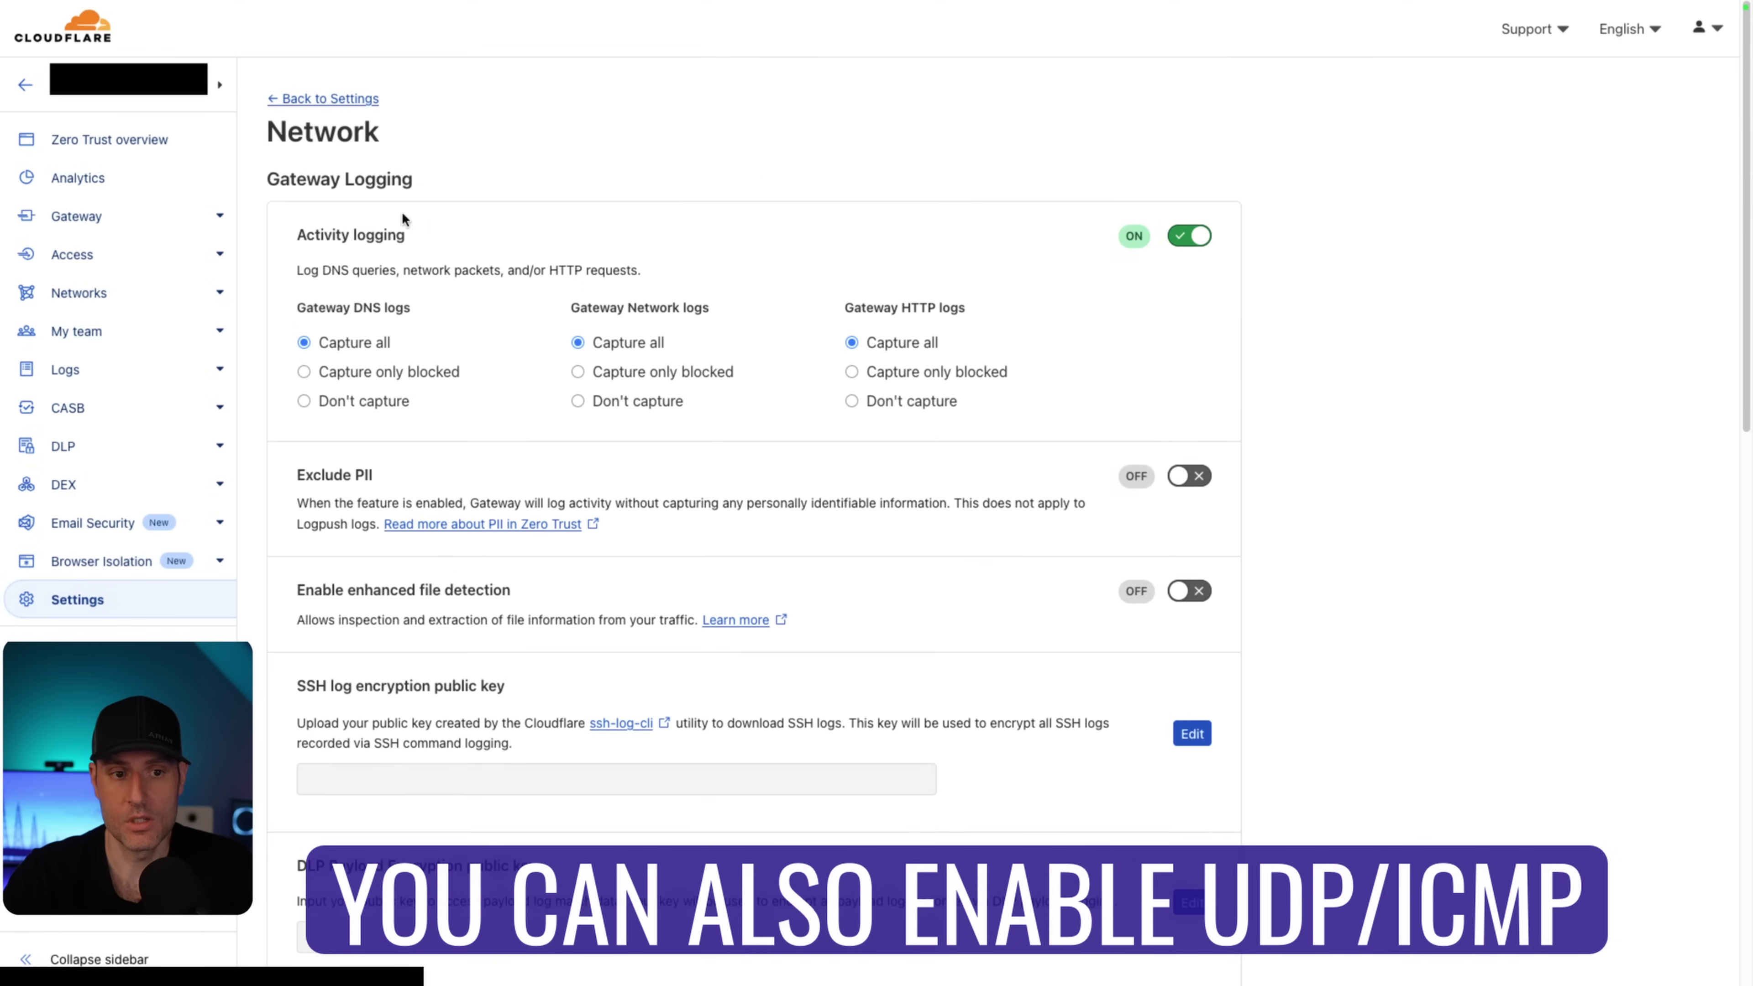
left_click(326, 98)
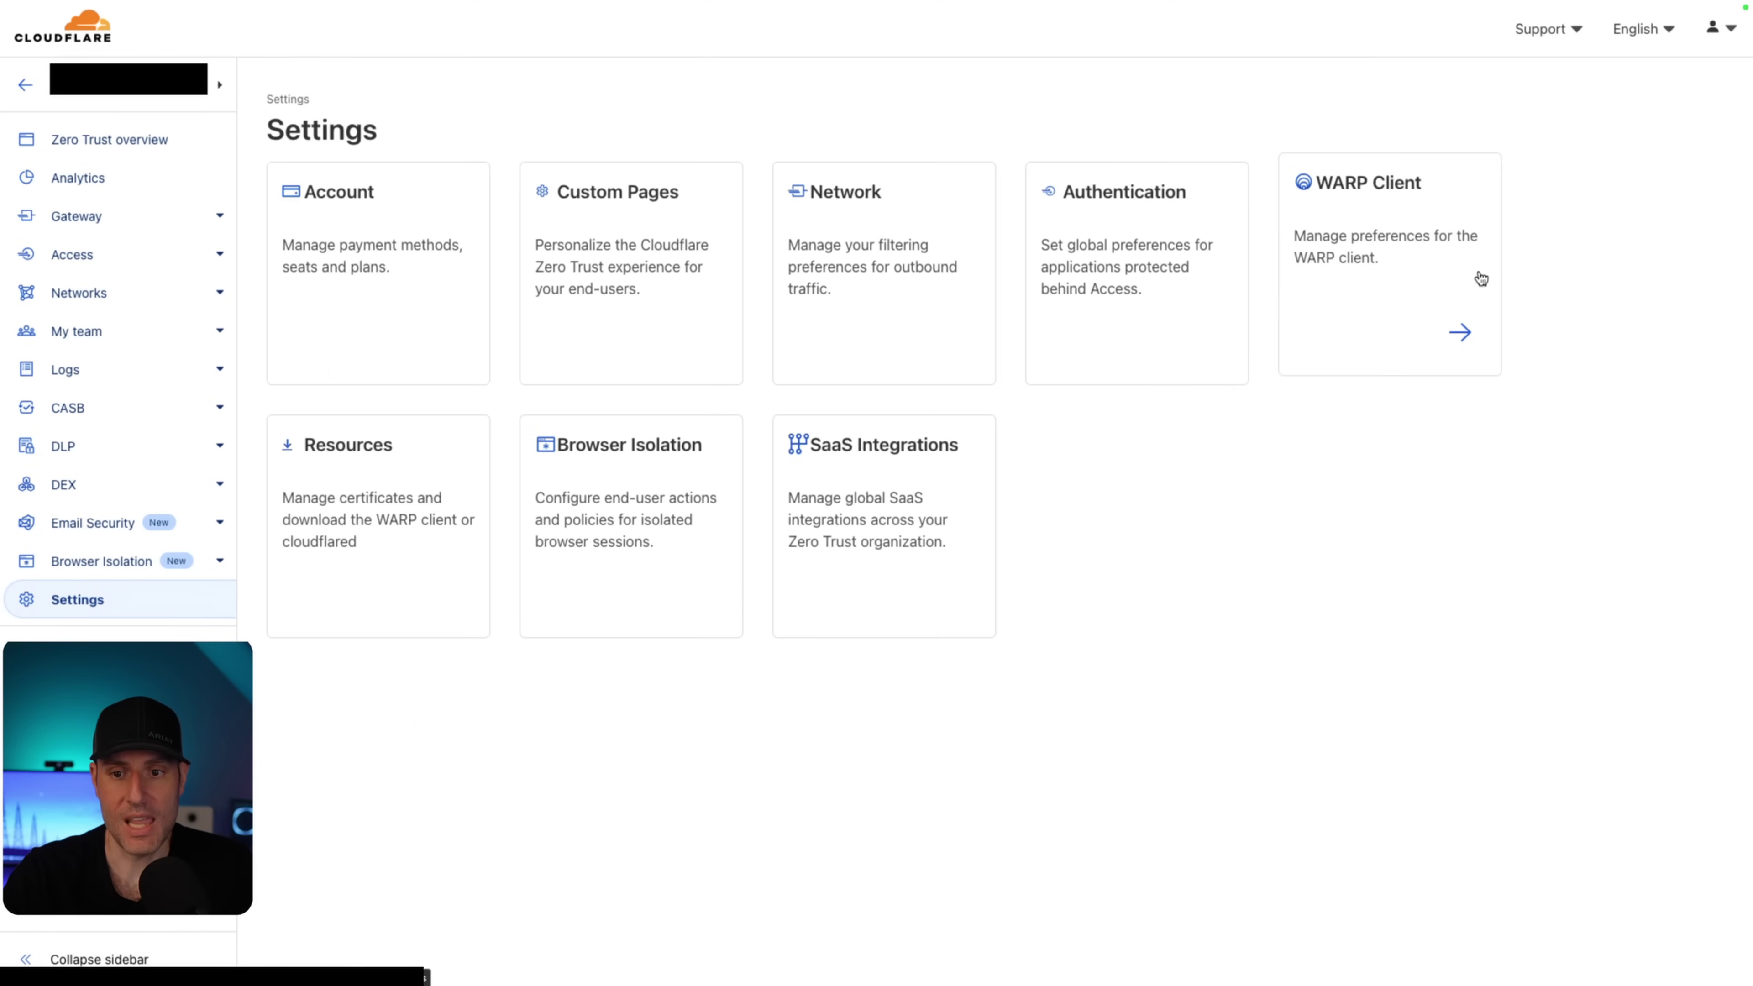
- Review the WARP client's device enrollment permissions and expand the details of the WunderTech access policy
left_click(1440, 261)
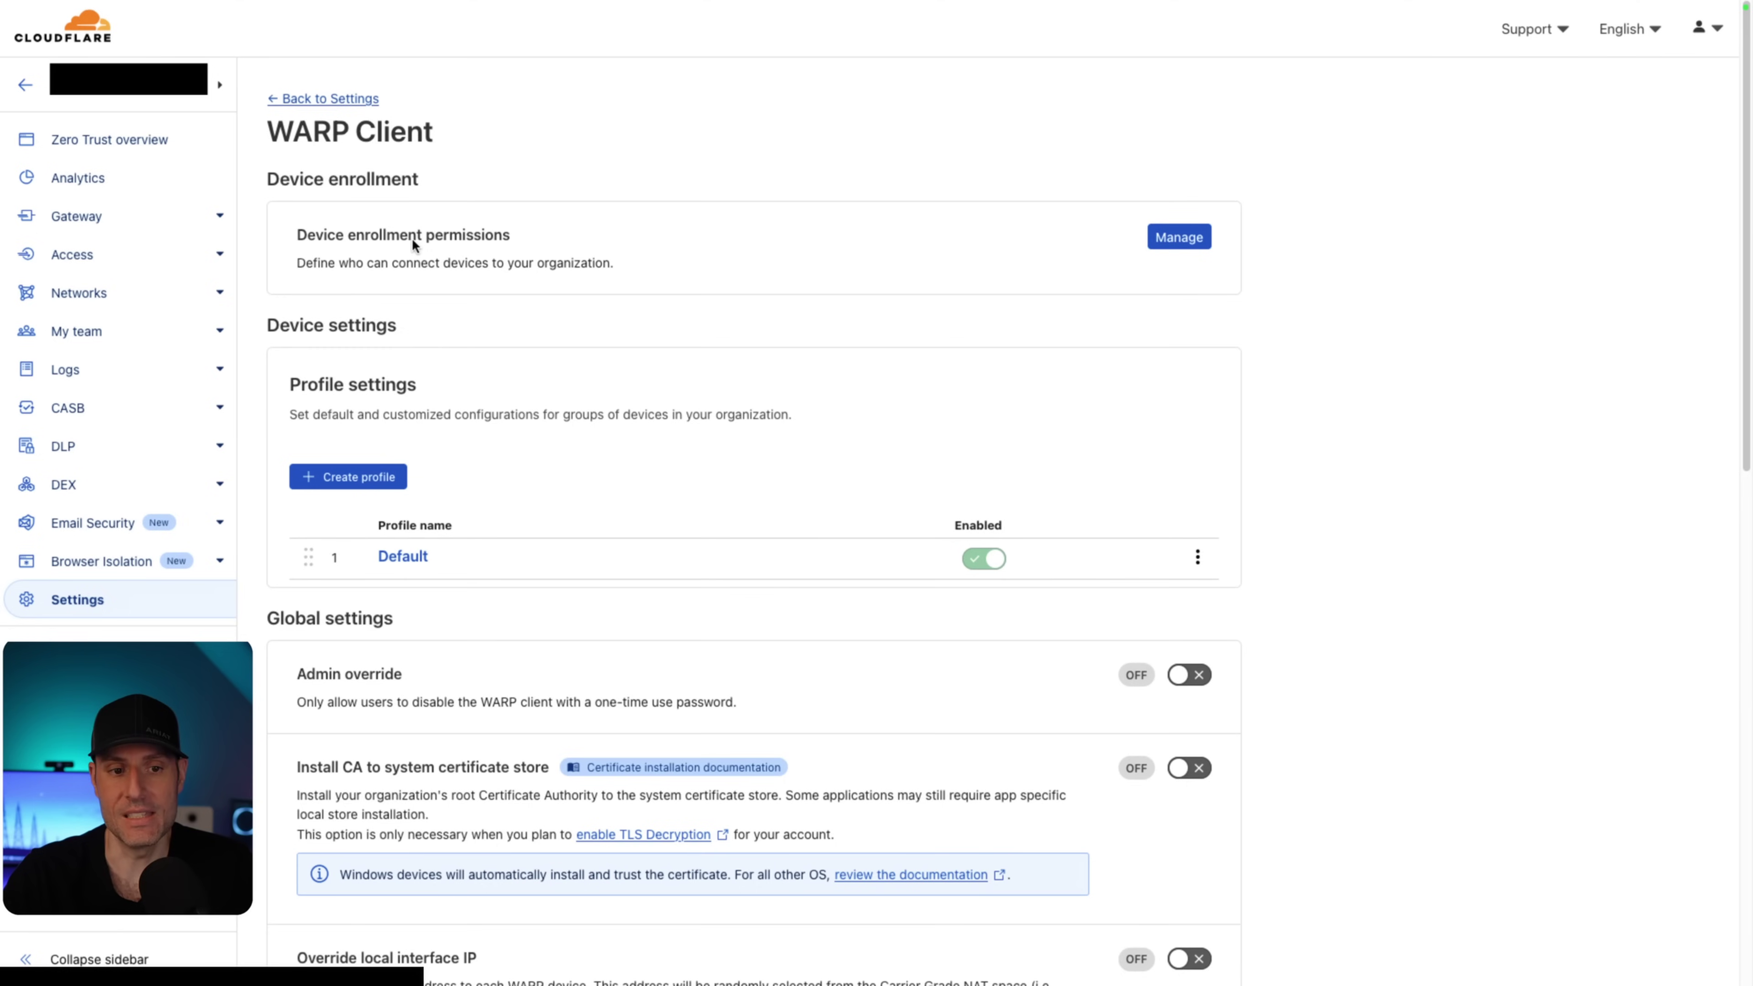
left_click(1193, 243)
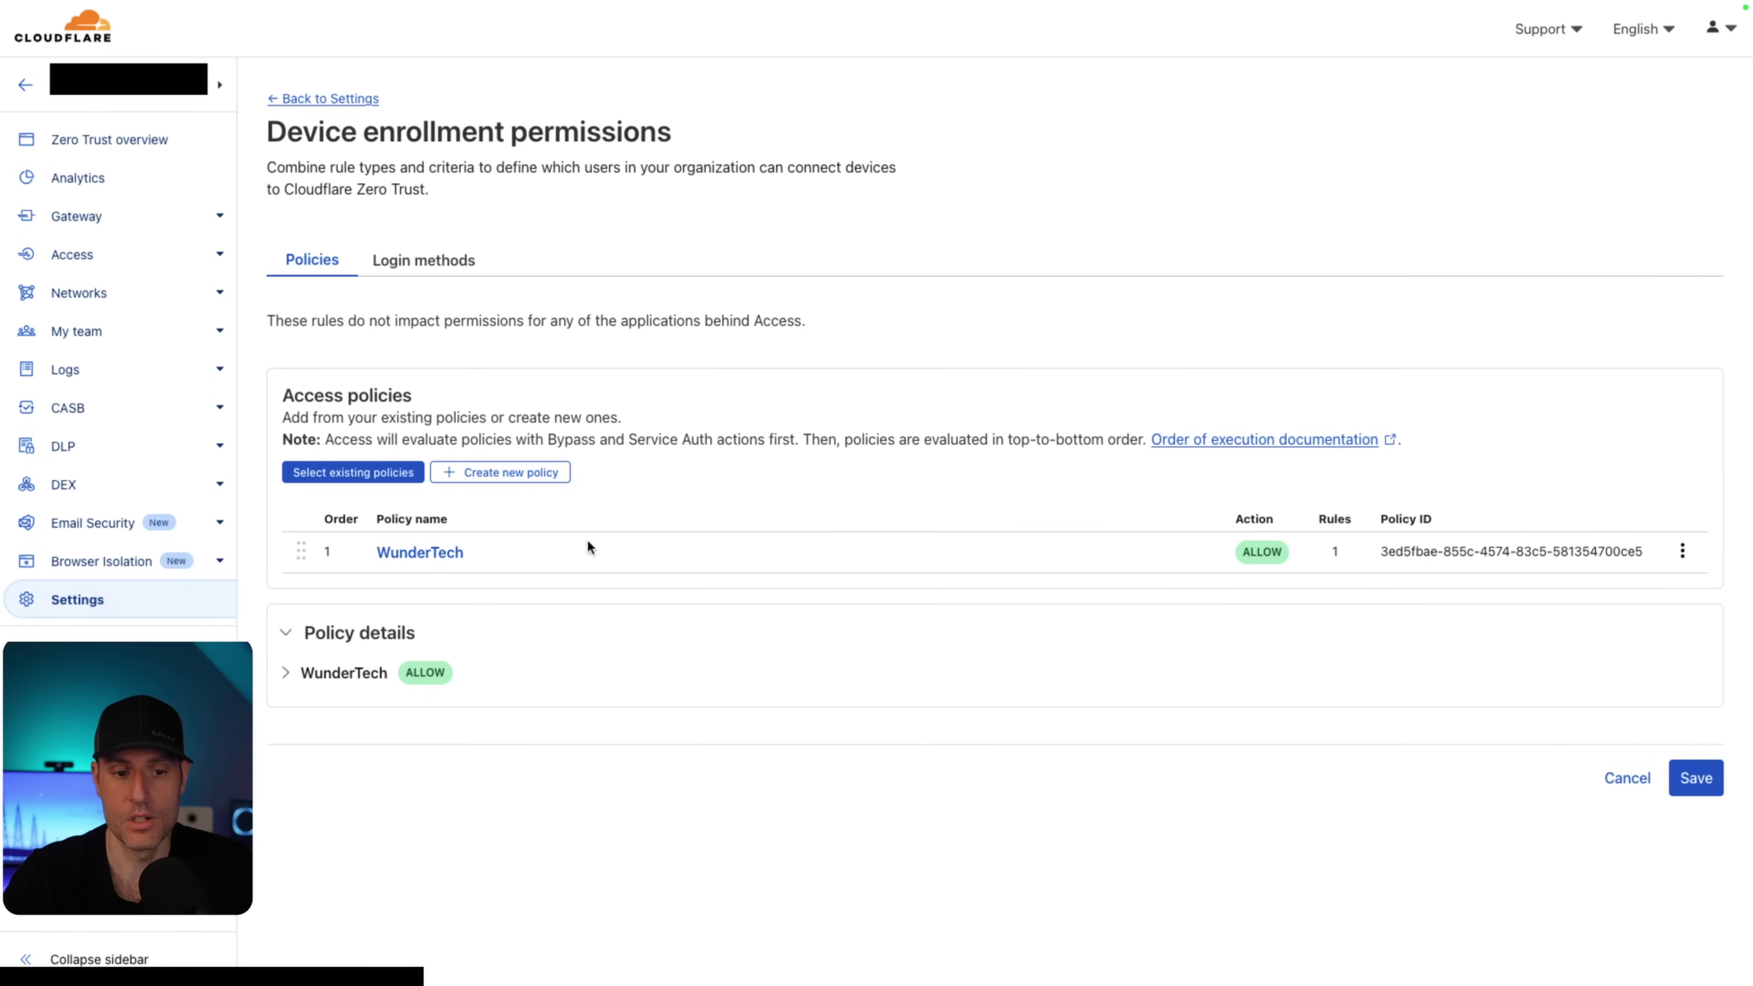
left_click(288, 672)
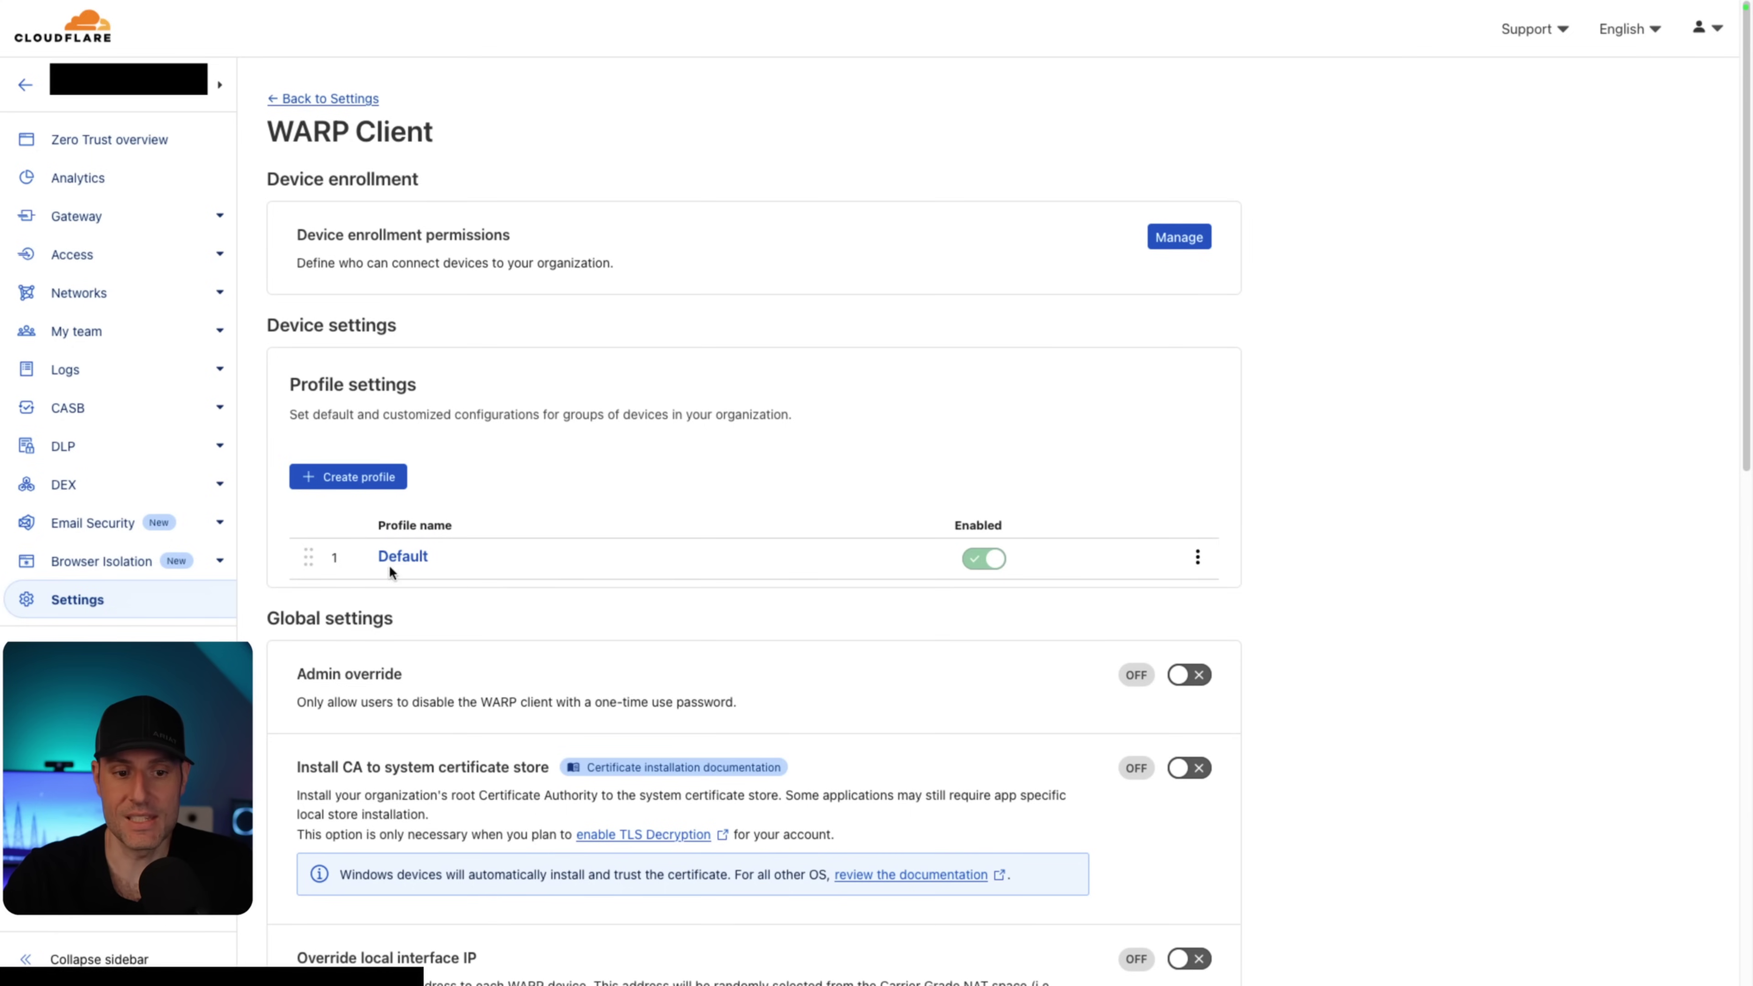
- Examine the Default WARP profile's configuration, including tunnel protocol and service mode, and open its Split Tunnels include list
left_click(1198, 556)
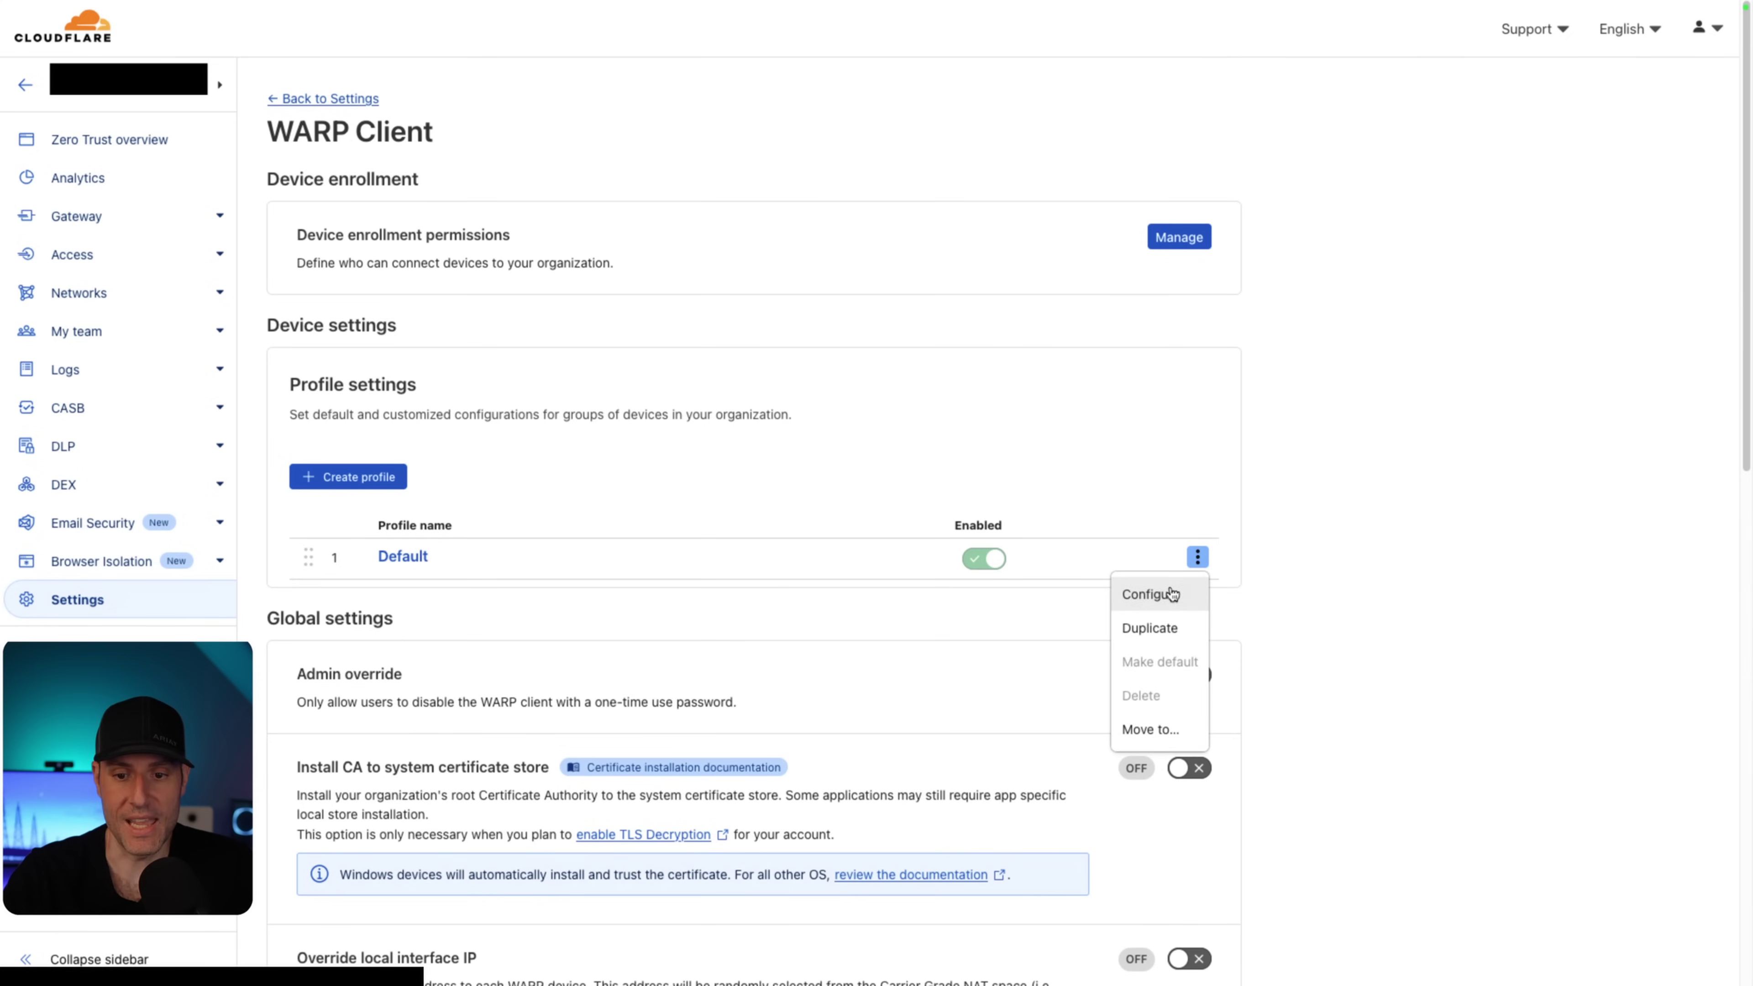
left_click(1171, 594)
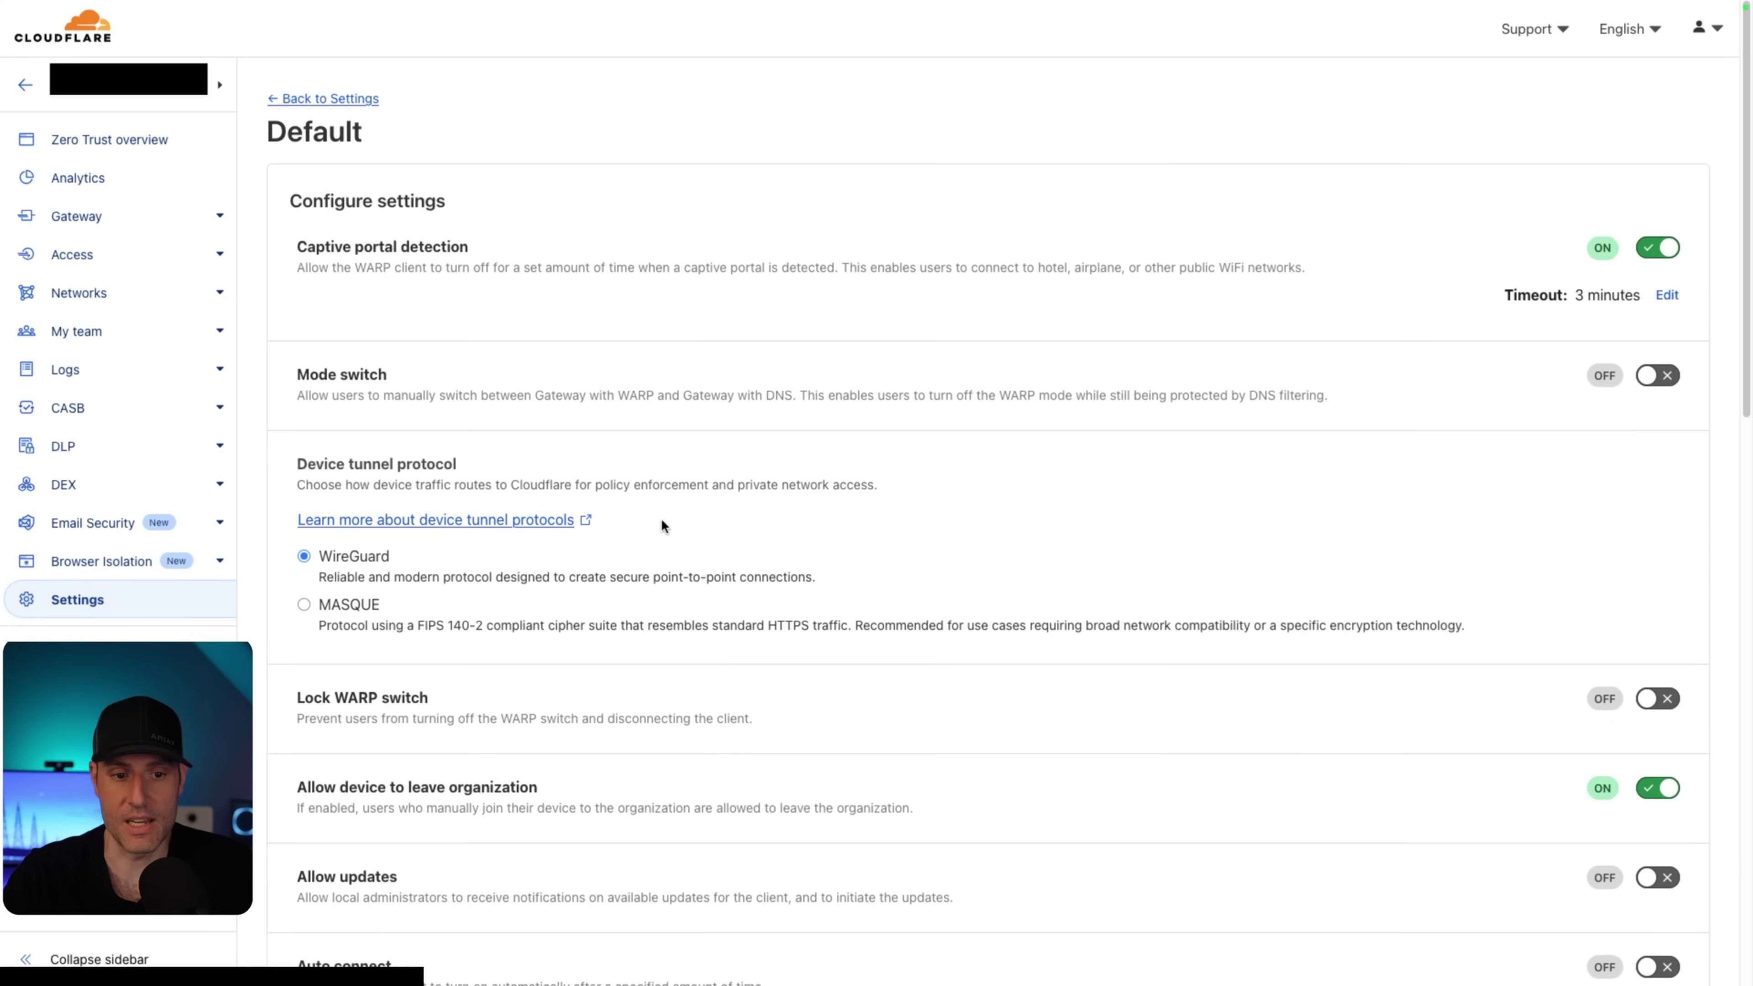
scroll(746, 597, "down", 3)
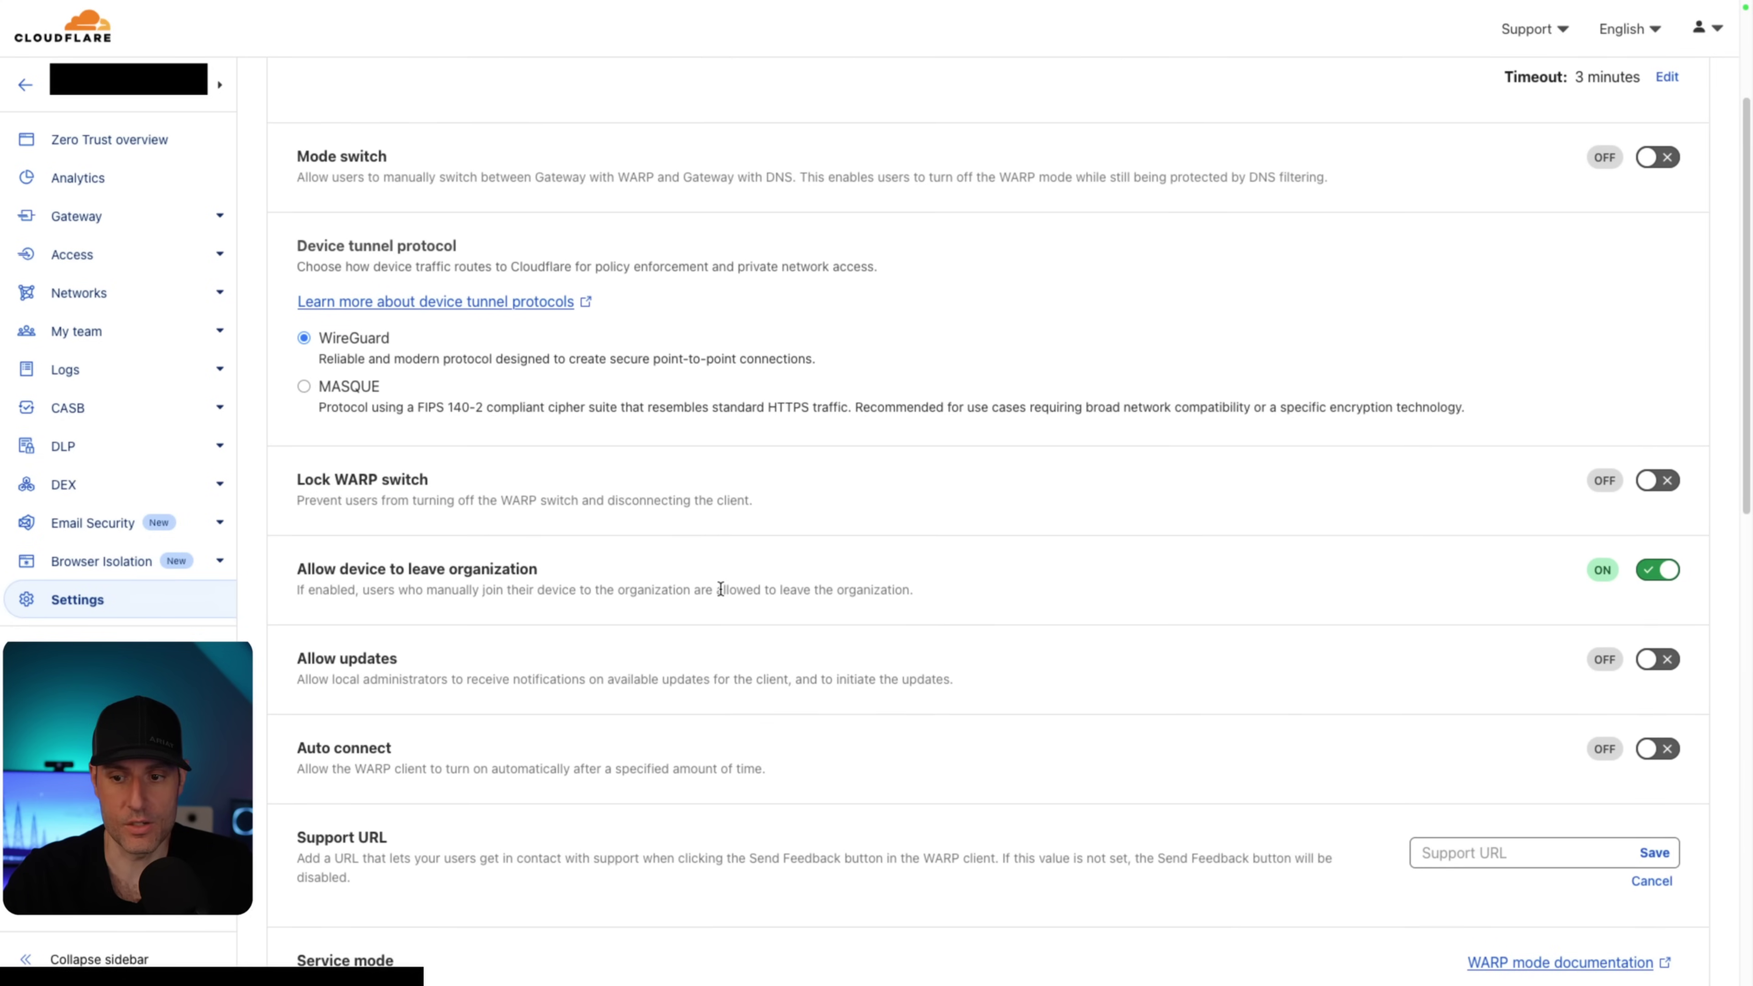
scroll(720, 589, "down", 5)
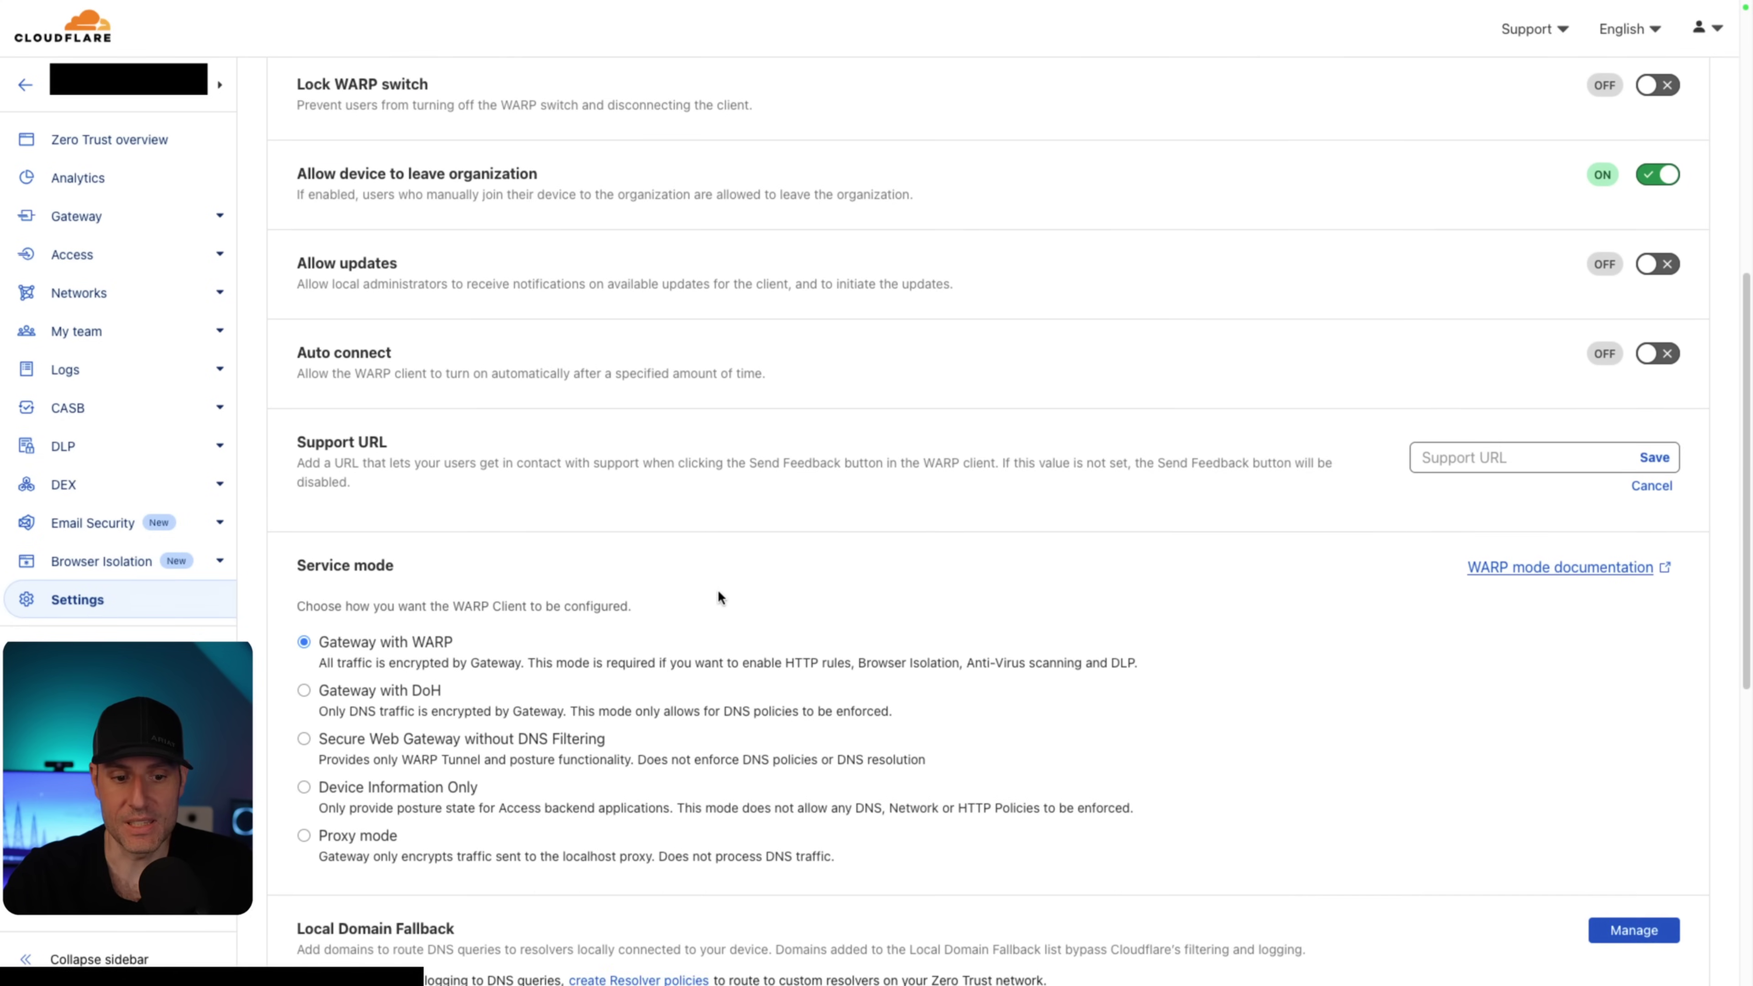
scroll(717, 592, "down", 8)
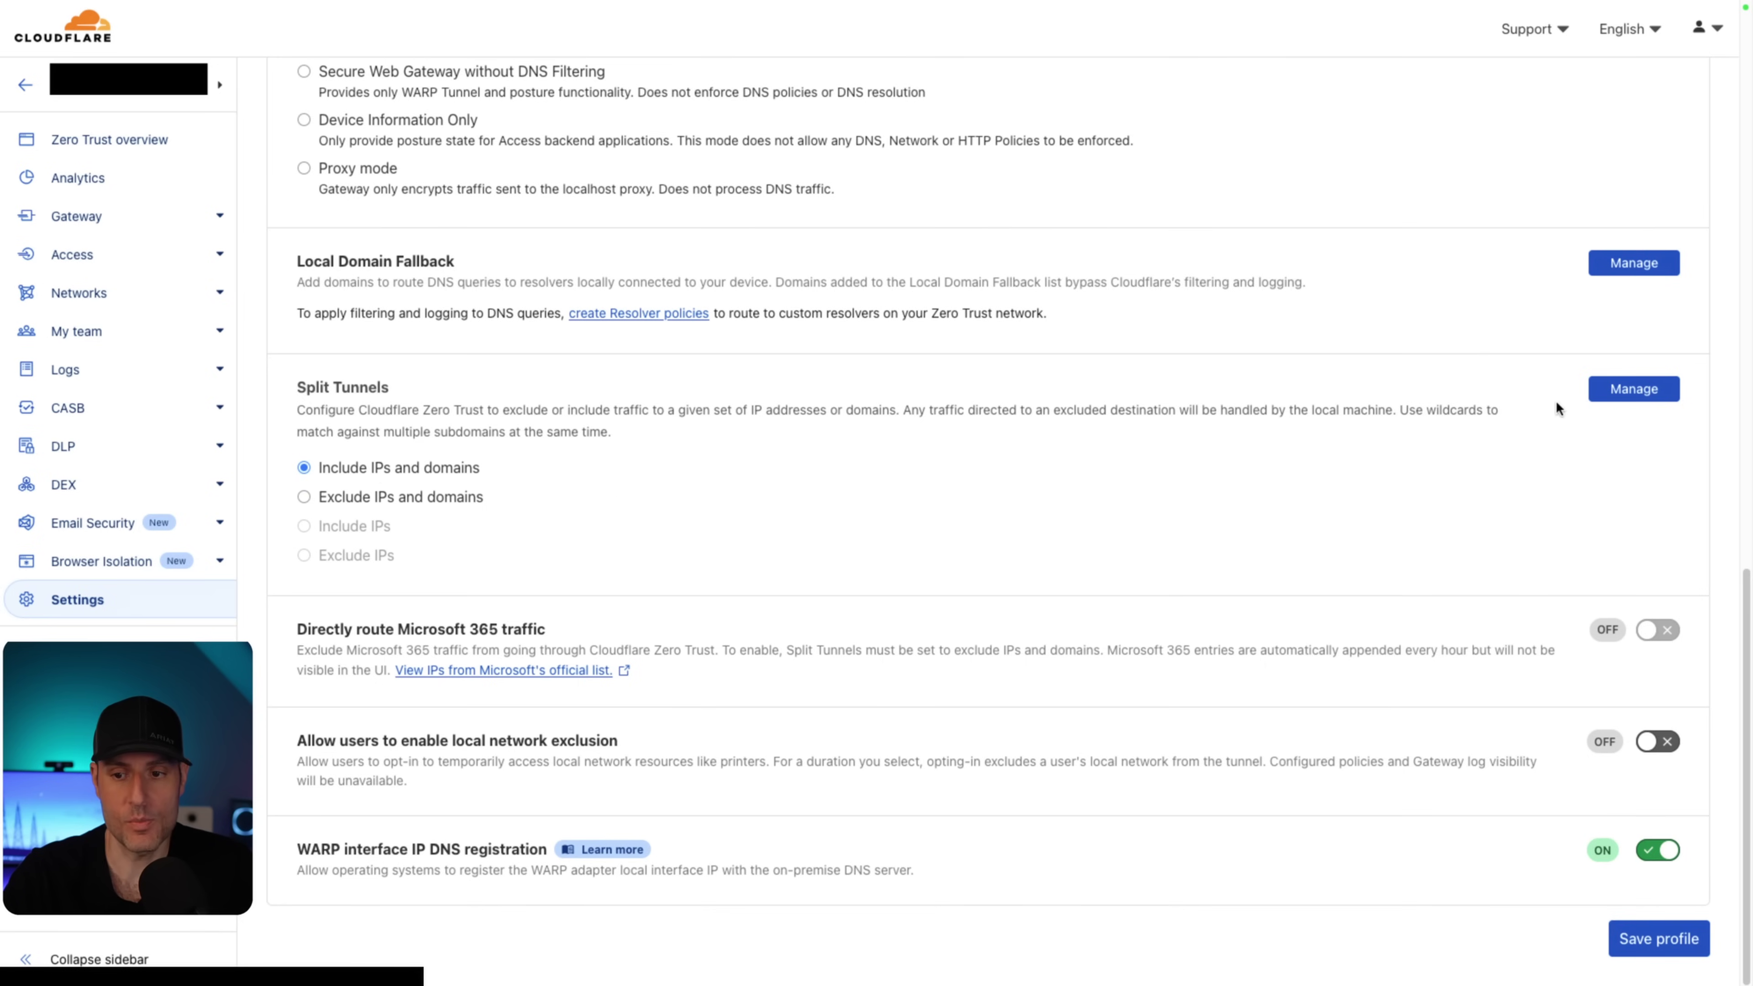
left_click(1615, 390)
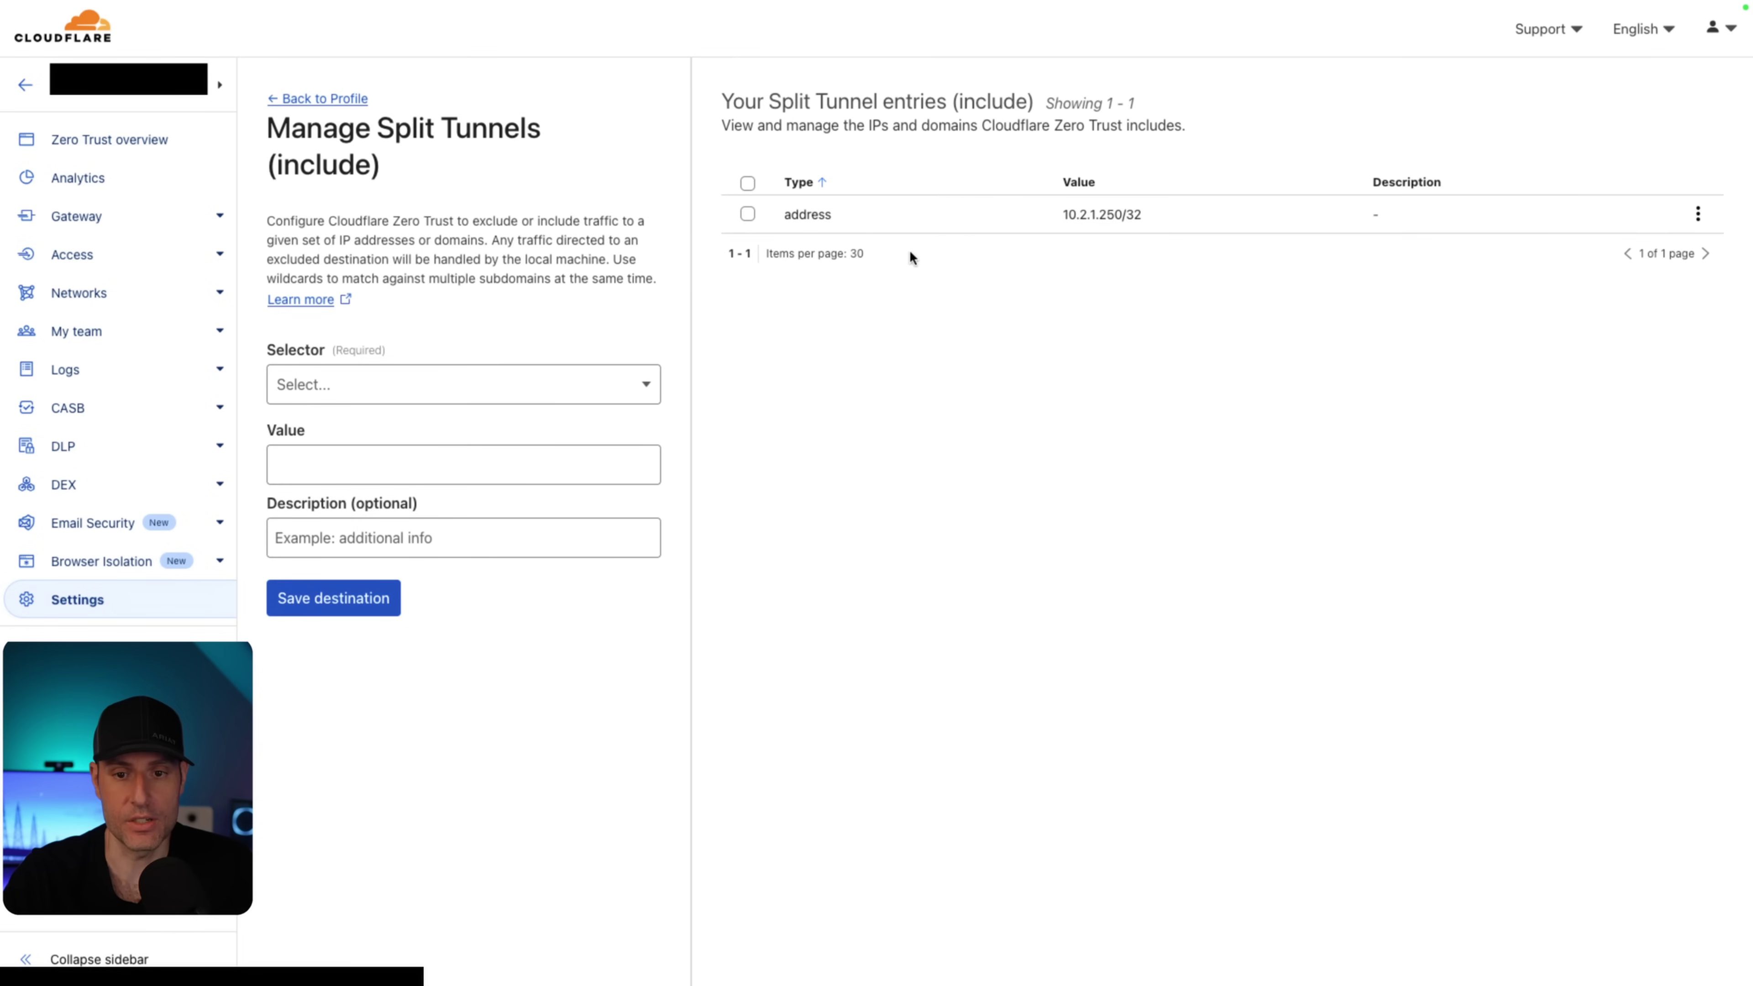